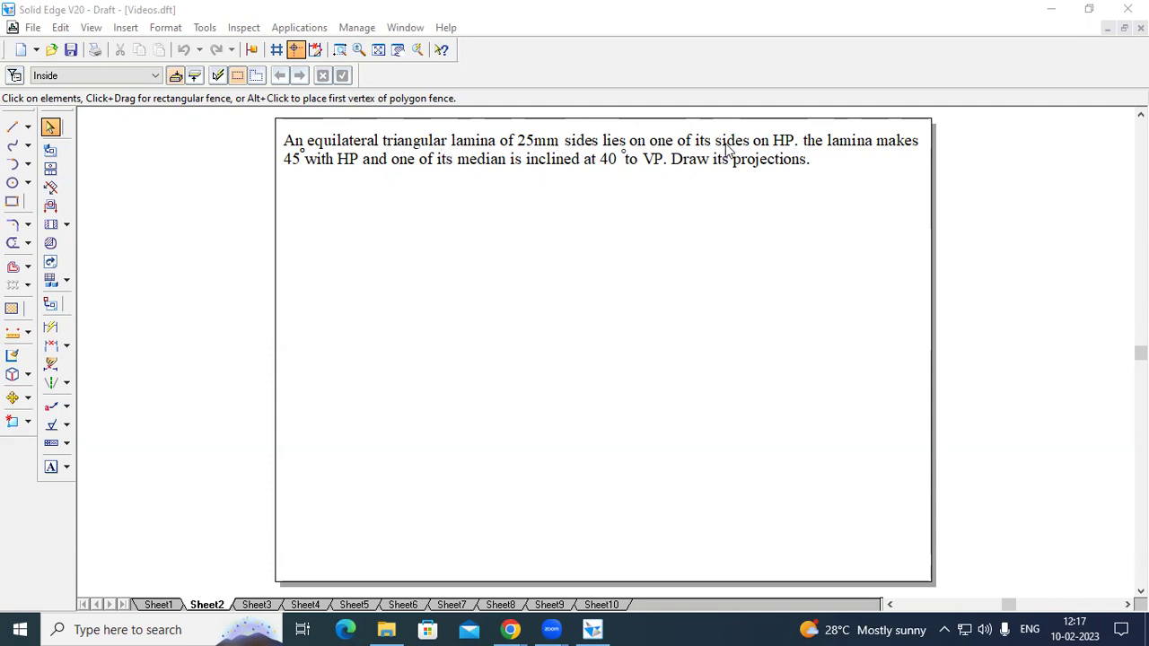
# - Draw a long horizontal reference line with a continuous line type across the middle of the sheet
pyautogui.click(12, 128)
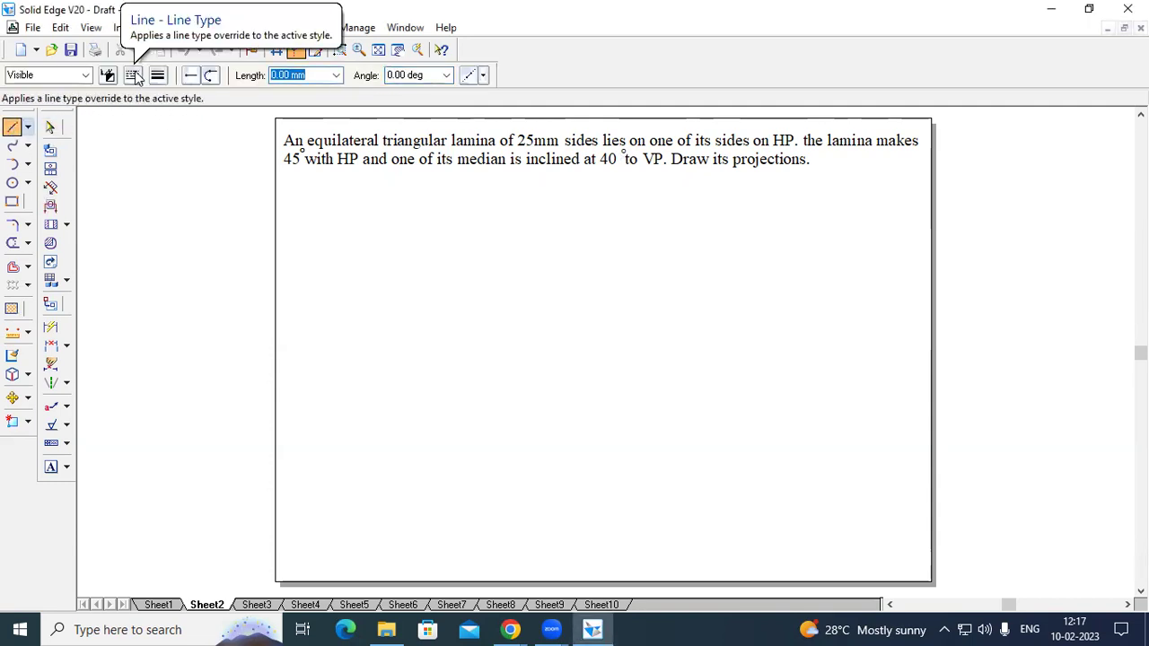
pyautogui.click(132, 75)
pyautogui.click(153, 102)
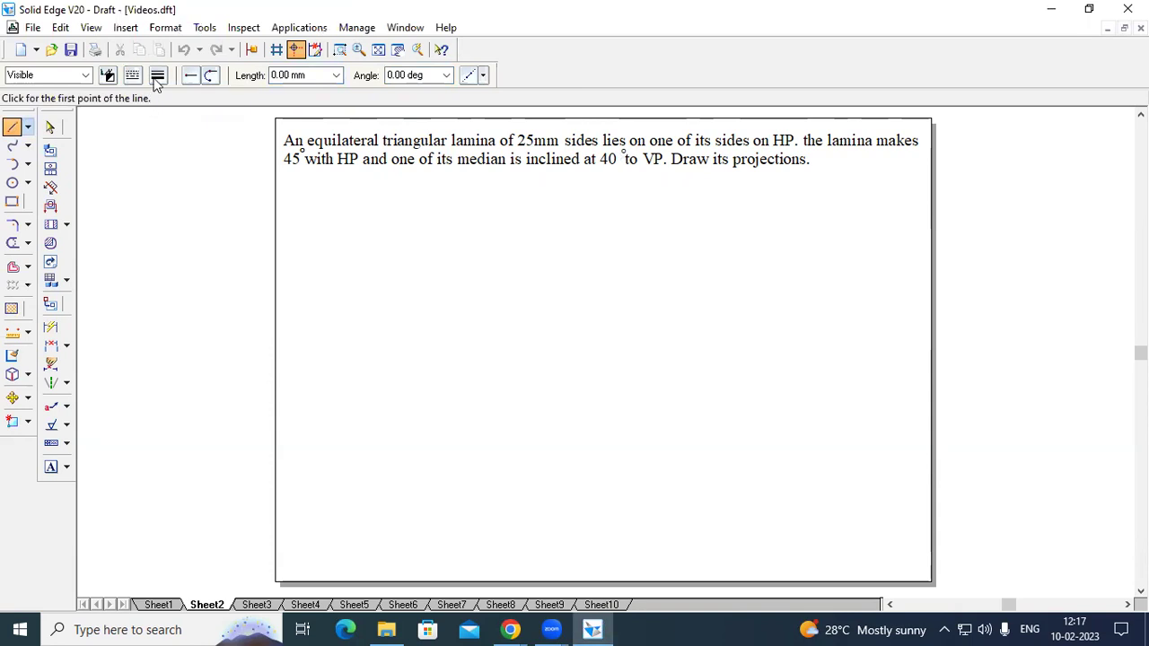
pyautogui.click(158, 76)
pyautogui.click(175, 105)
pyautogui.click(317, 352)
pyautogui.click(904, 351)
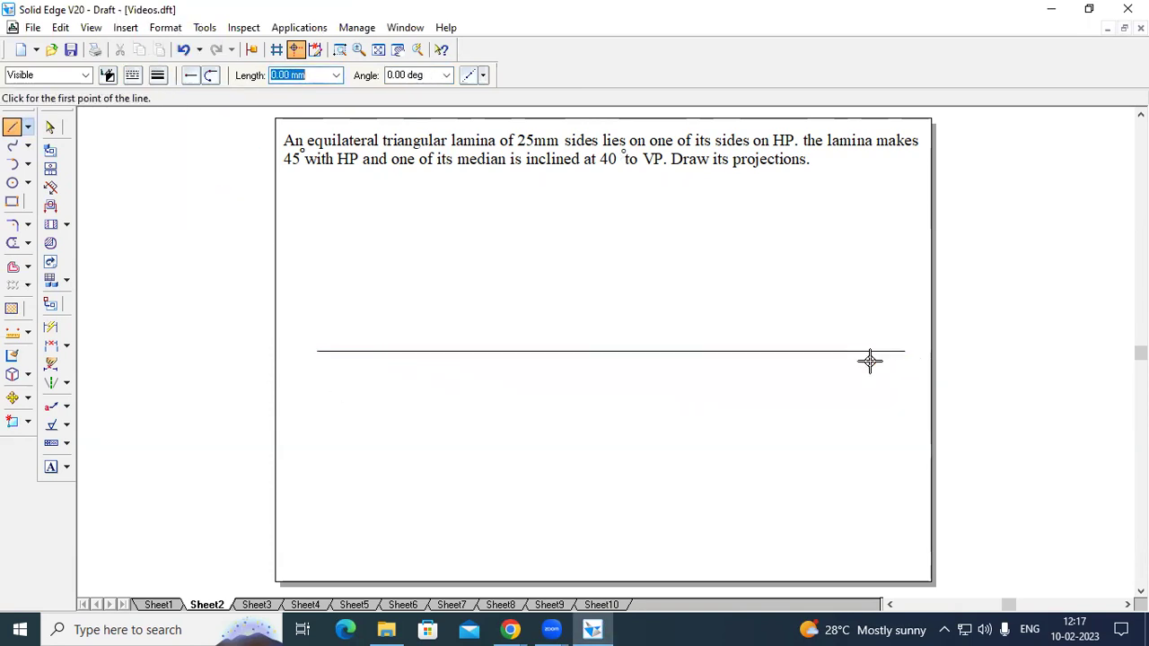
# - Label the two ends of the horizontal reference line X and Y
pyautogui.click(51, 468)
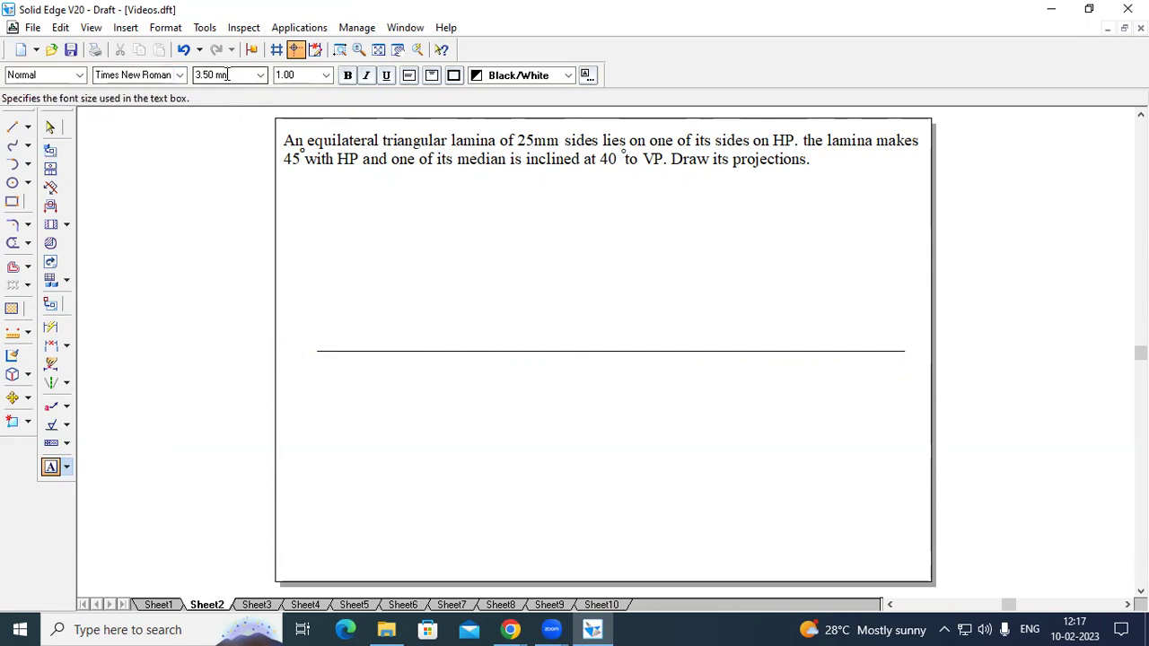
pyautogui.click(316, 366)
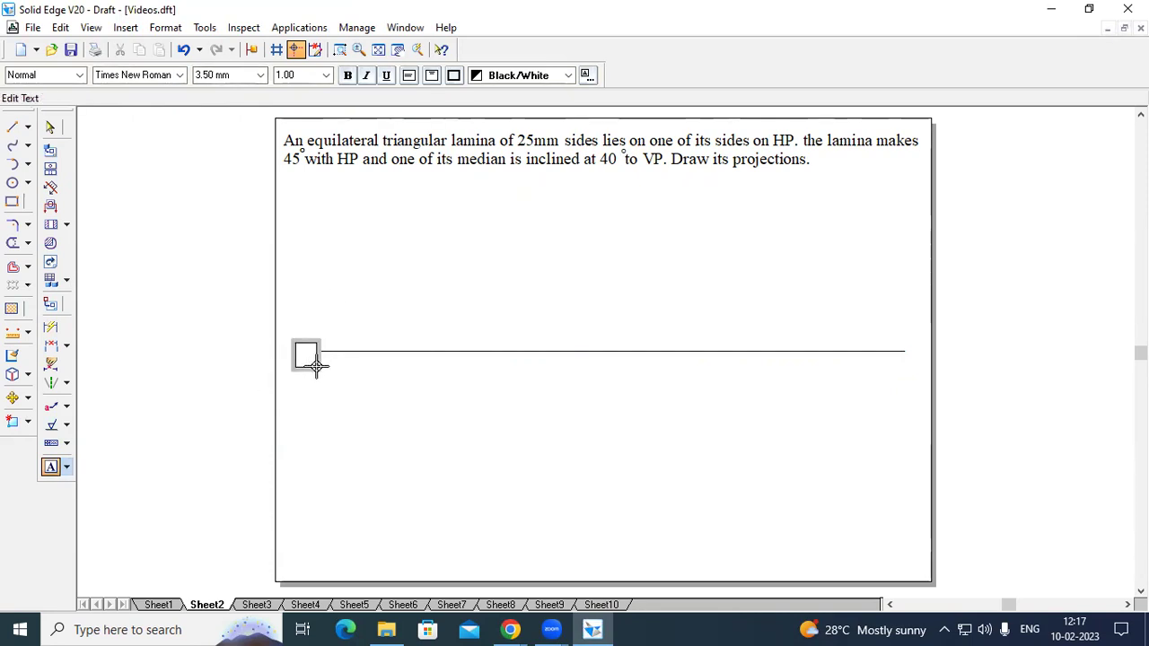
pyautogui.click(907, 342)
pyautogui.click(924, 359)
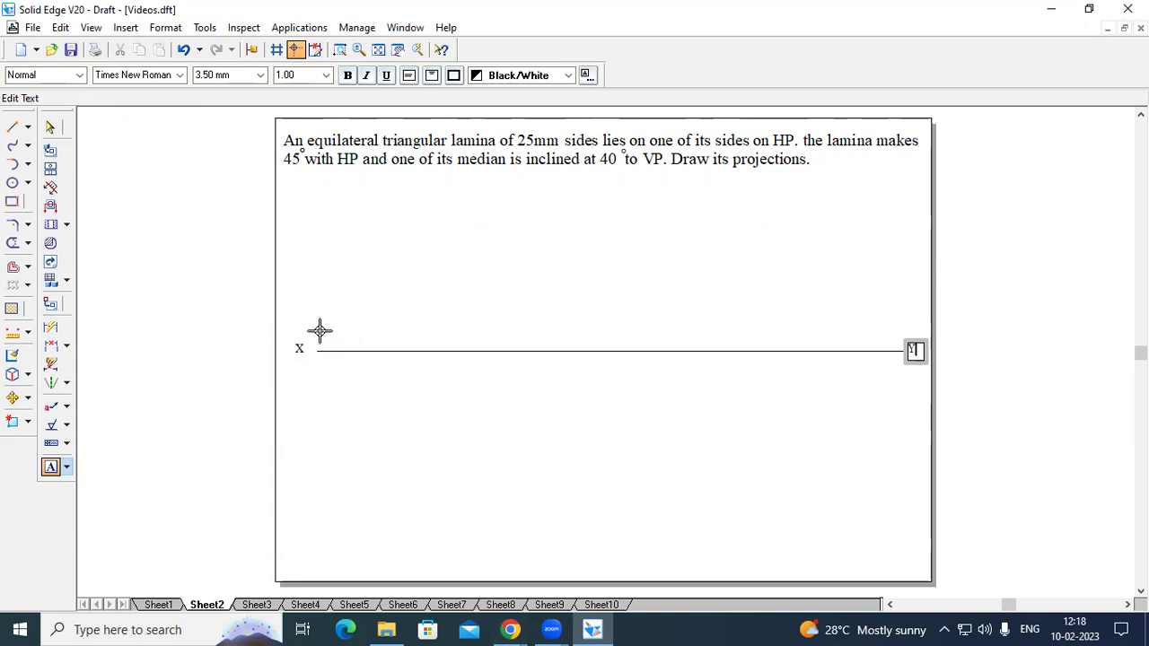
# - Add the label VP above and HP below the reference line near its X end
pyautogui.click(320, 327)
pyautogui.click(357, 344)
pyautogui.click(320, 356)
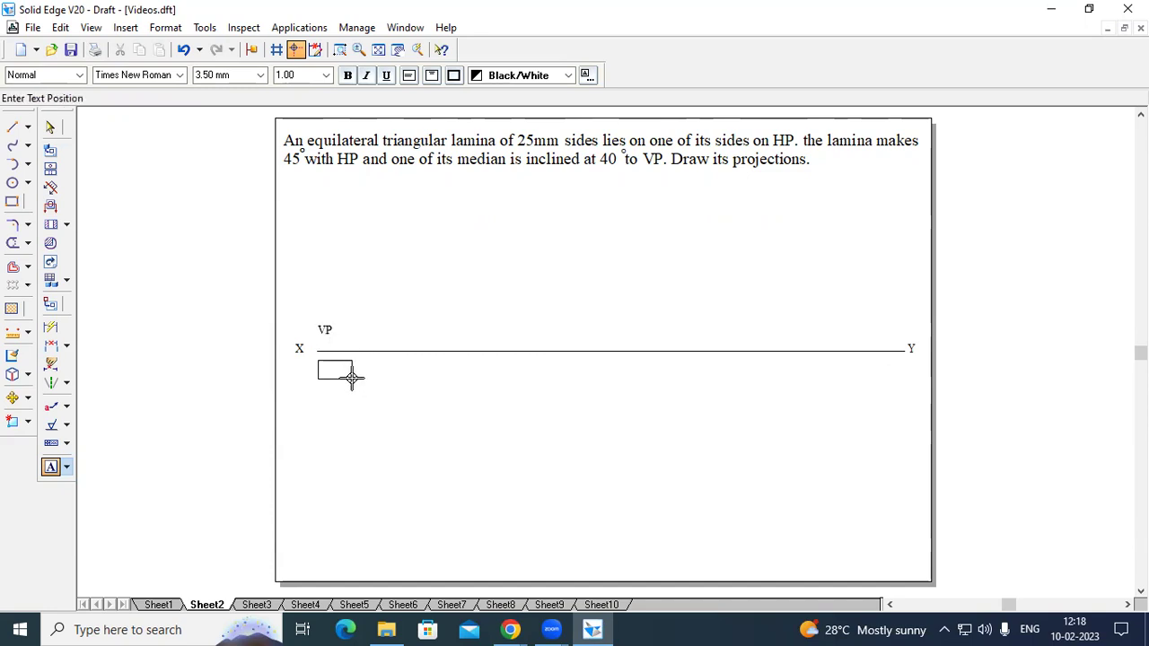
pyautogui.click(352, 378)
pyautogui.write('HP')
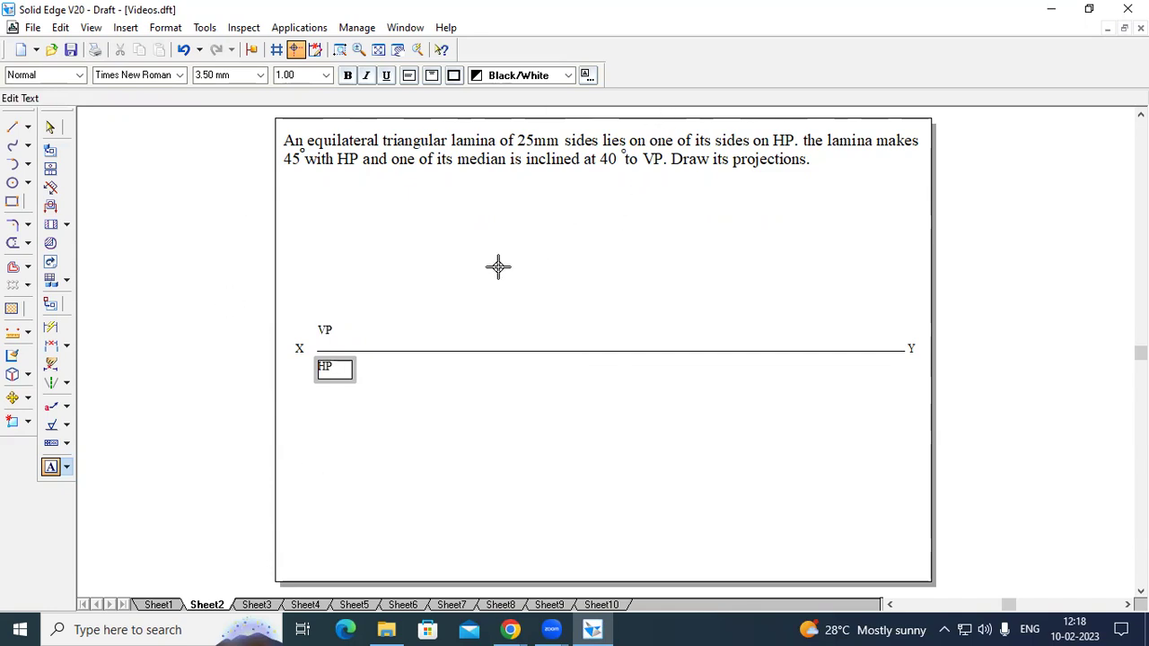
# - Run the nSidePolygon macro
pyautogui.click(305, 29)
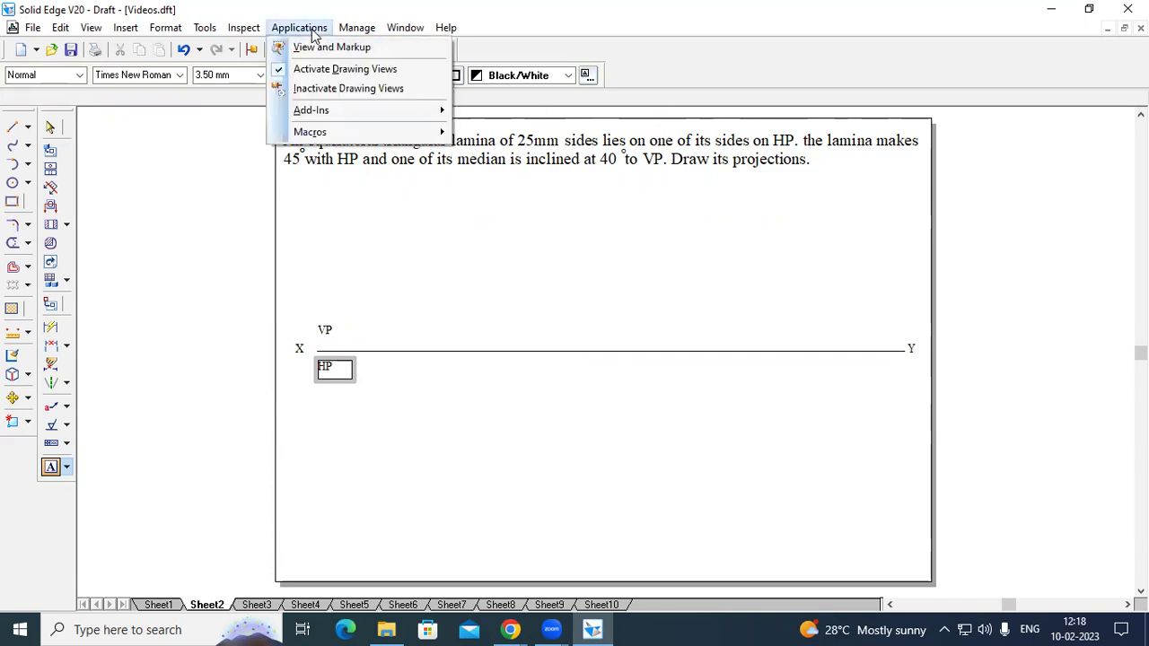
pyautogui.moveTo(357, 135)
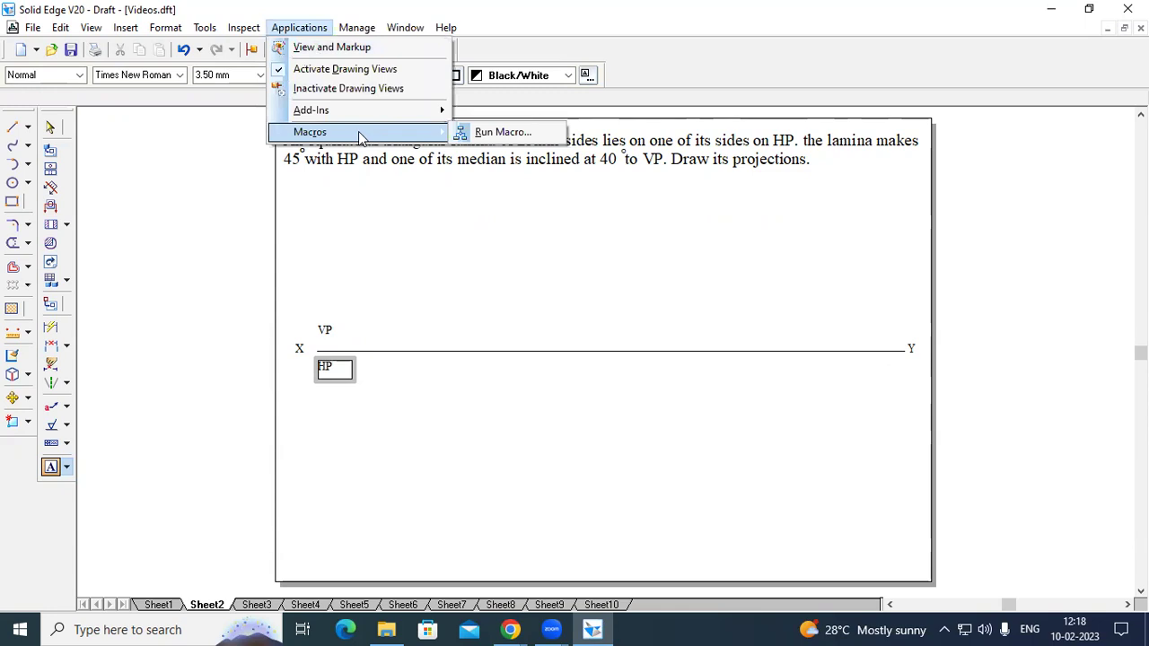
pyautogui.click(494, 134)
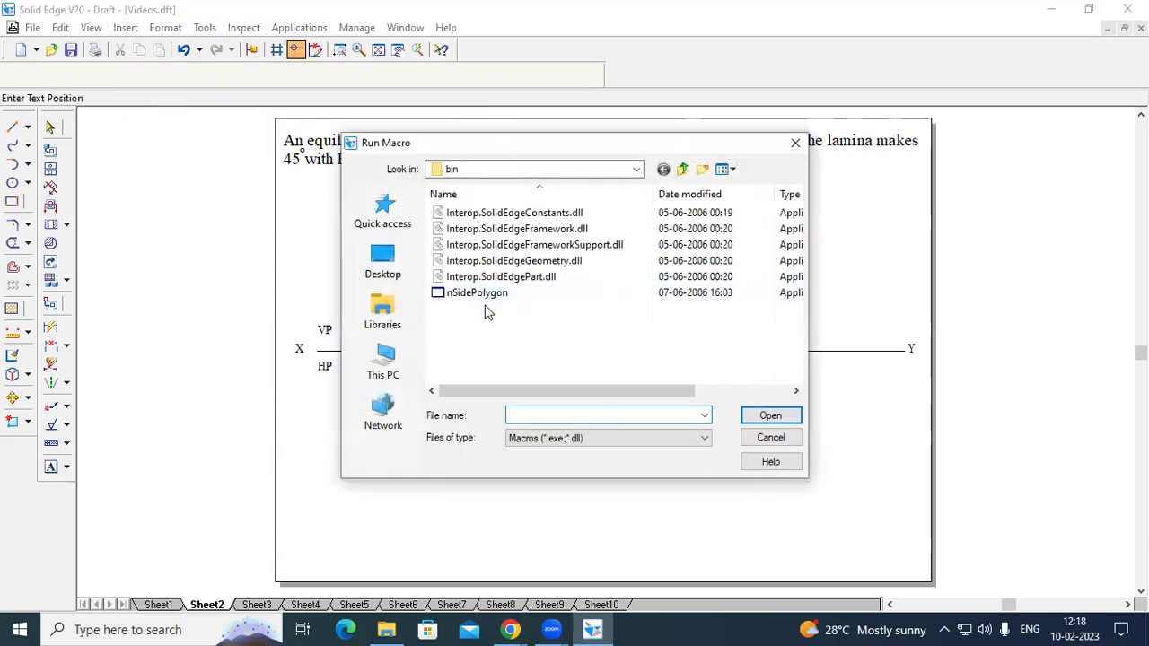
pyautogui.click(472, 295)
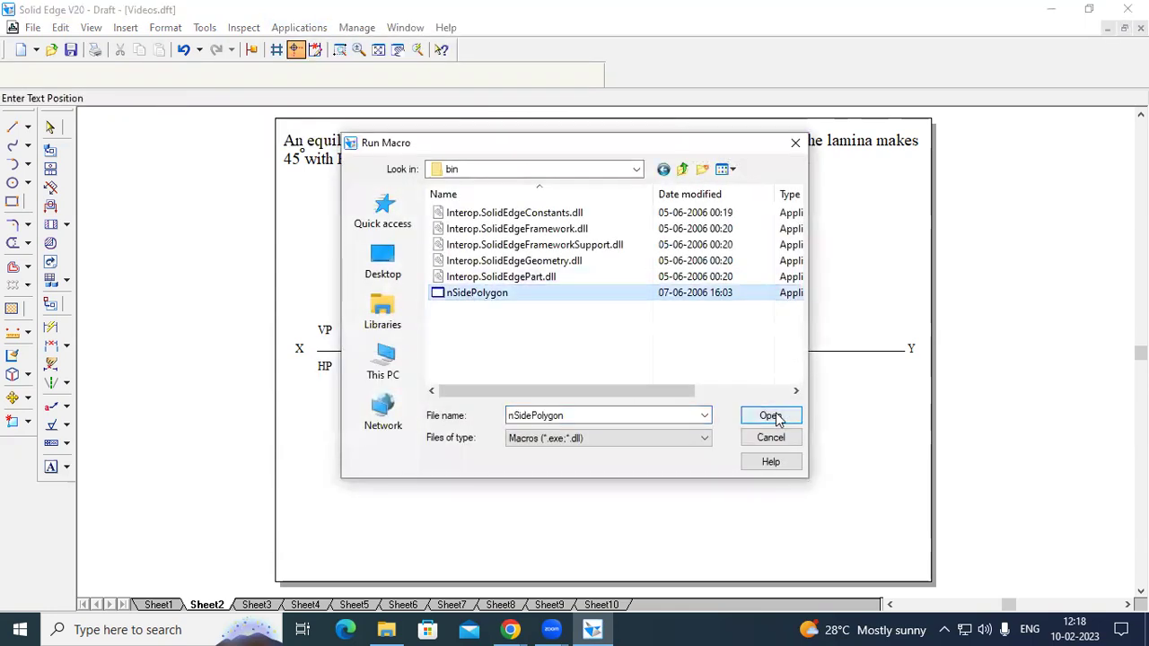
pyautogui.click(768, 414)
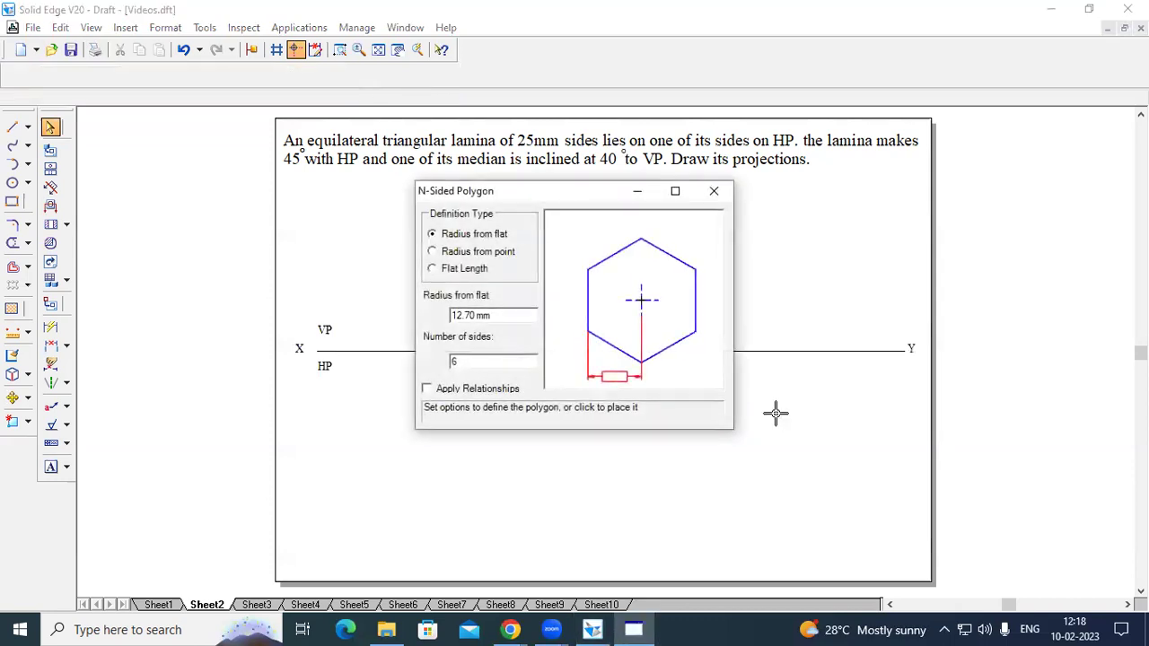
# - Define a three-sided polygon by a flat length of 25 mm and place it below the reference line near HP
pyautogui.click(433, 268)
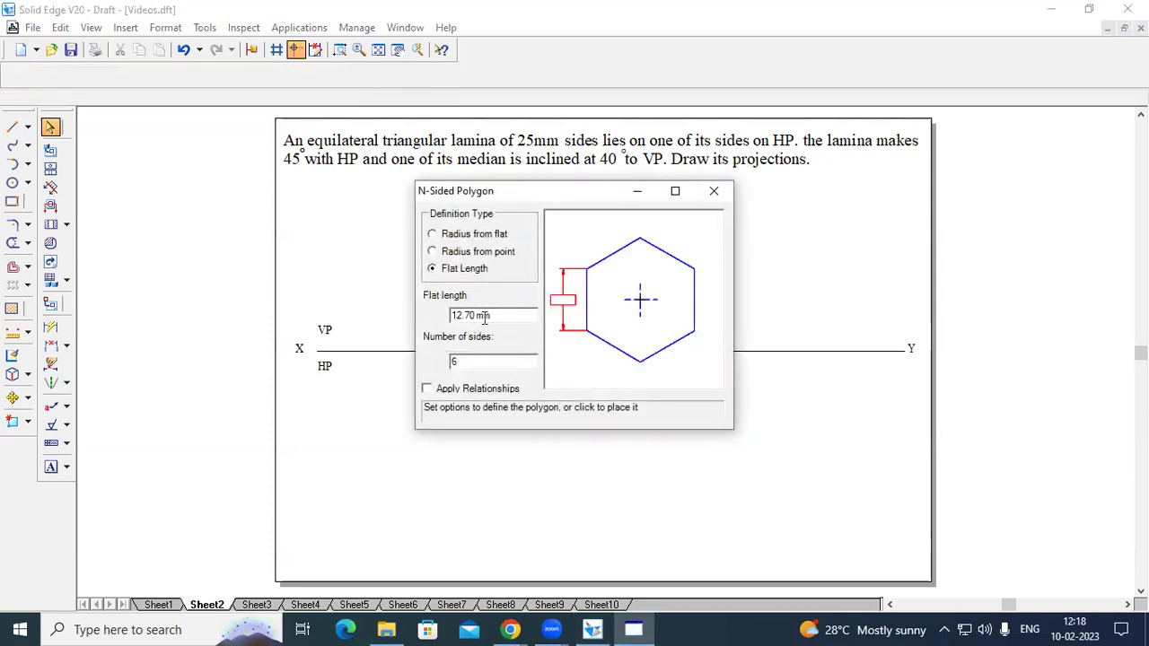
pyautogui.moveTo(490, 316); pyautogui.dragTo(444, 315)
pyautogui.write('25')
pyautogui.click(636, 191)
pyautogui.click(393, 426)
# - Select all three sides of the triangle and apply a thicker line width
pyautogui.click(52, 127)
pyautogui.moveTo(451, 479); pyautogui.dragTo(364, 387)
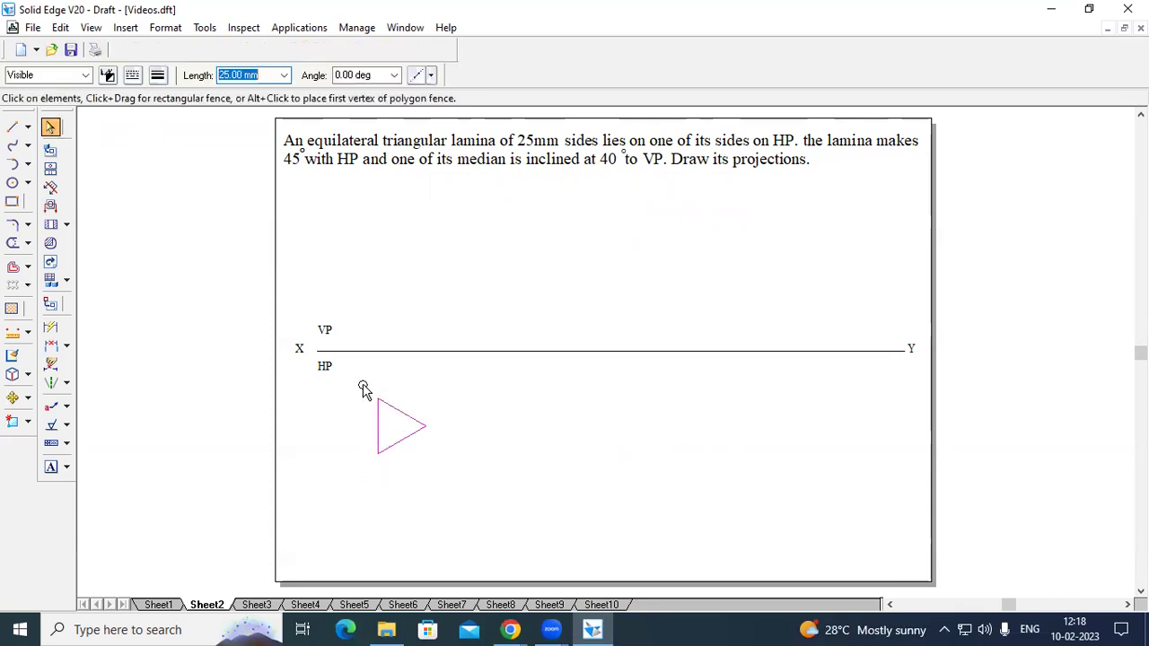
pyautogui.click(158, 76)
pyautogui.click(187, 146)
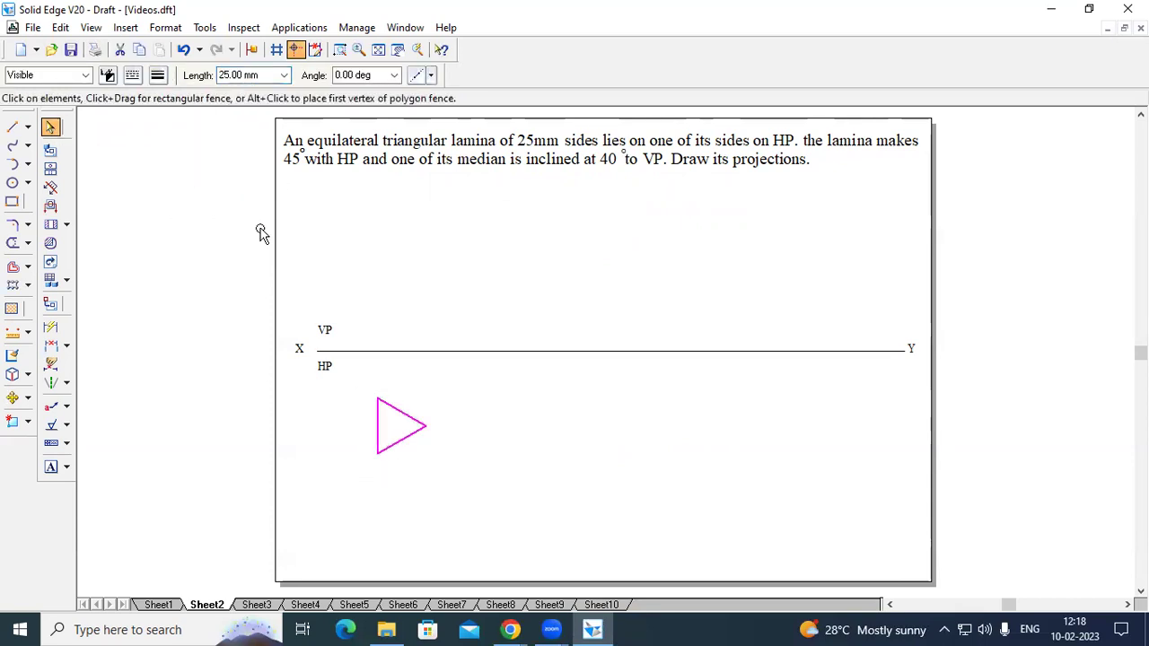
# - Move the triangle slightly down and to the right, farther from the reference line
pyautogui.click(28, 402)
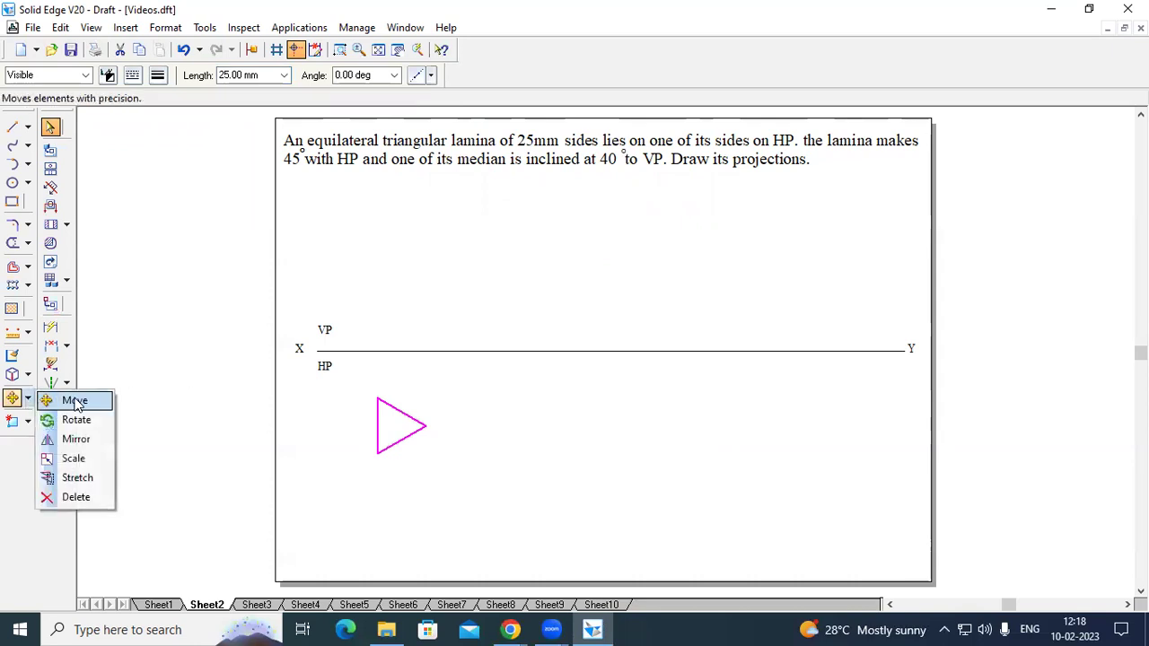
pyautogui.click(72, 401)
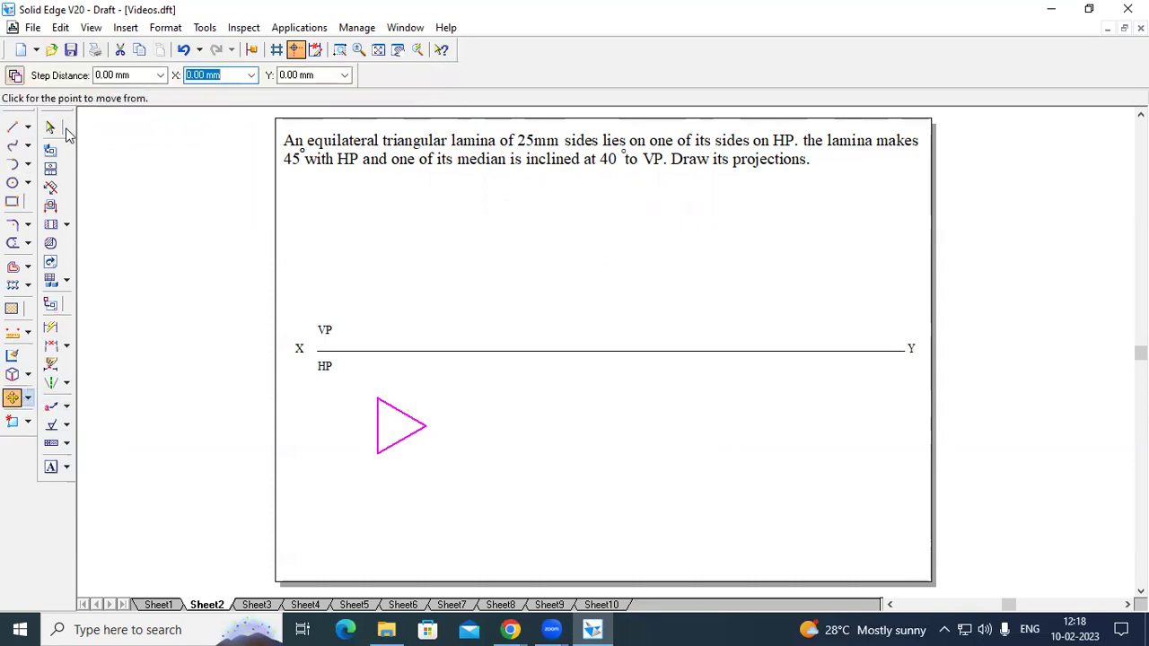
pyautogui.click(400, 410)
pyautogui.click(409, 430)
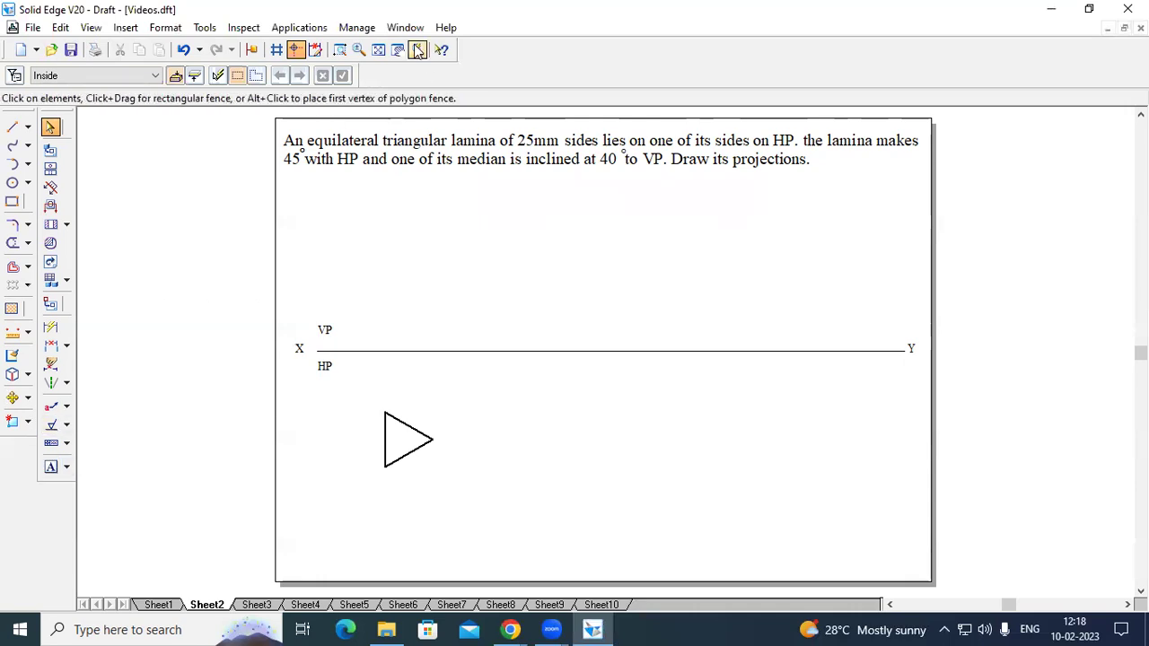
# - Label the triangle's lower corner a, its upper corner b and its right-hand corner c
pyautogui.click(358, 50)
pyautogui.click(334, 345)
pyautogui.press('Escape')
pyautogui.click(358, 51)
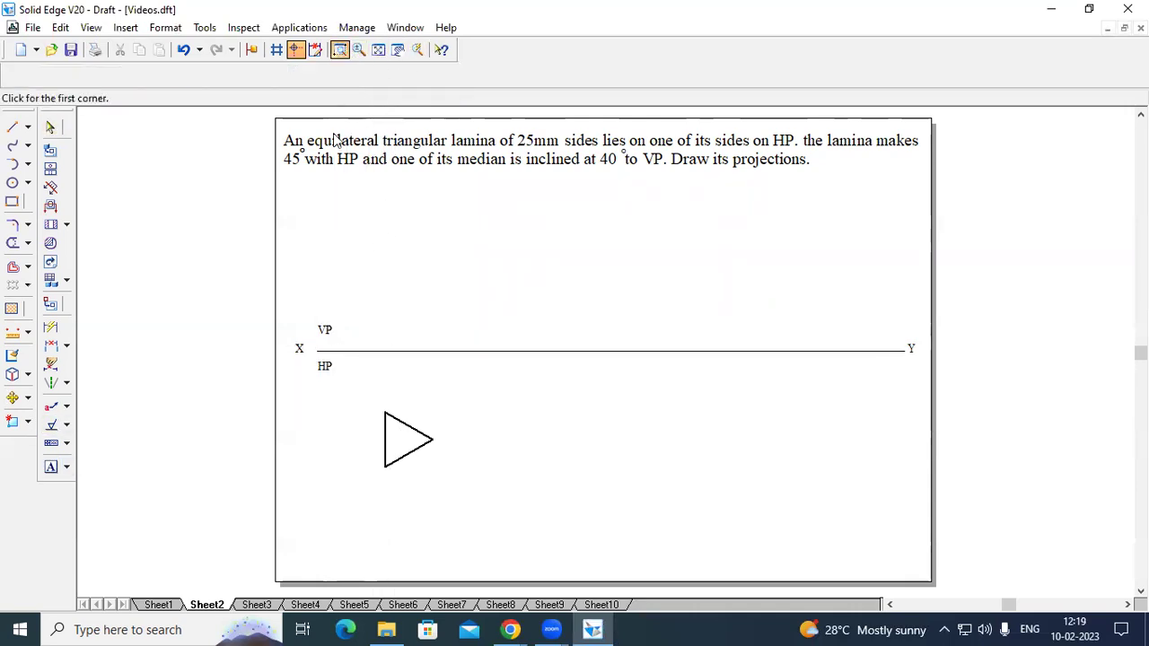
pyautogui.moveTo(313, 185); pyautogui.dragTo(595, 538)
pyautogui.press('Escape')
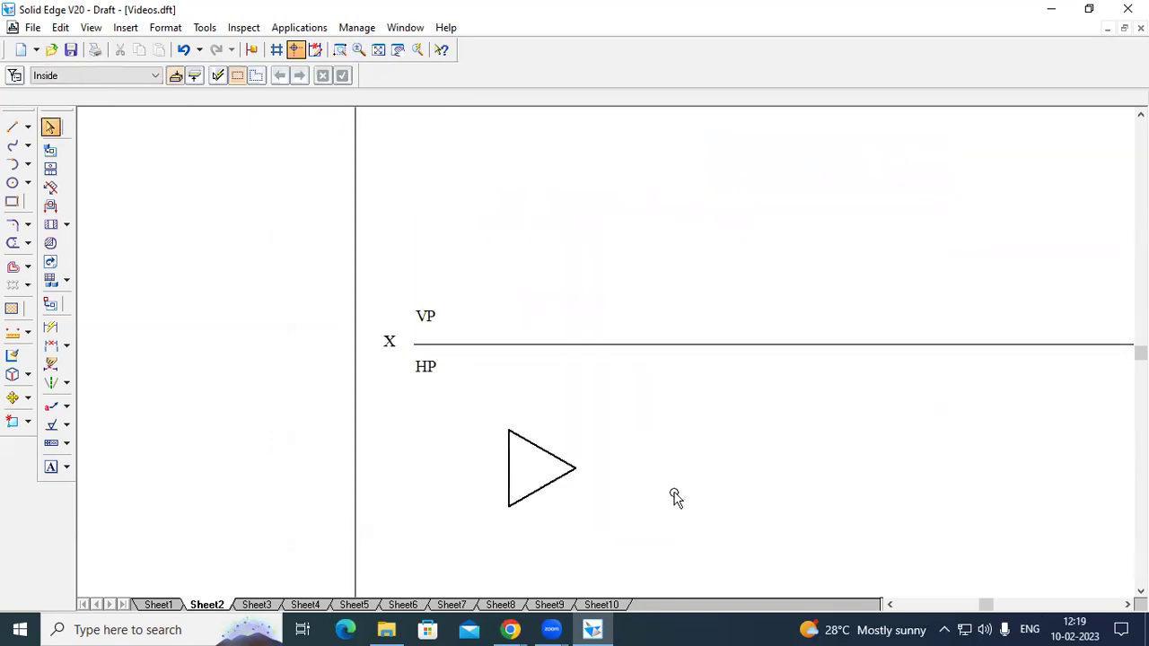
pyautogui.click(51, 467)
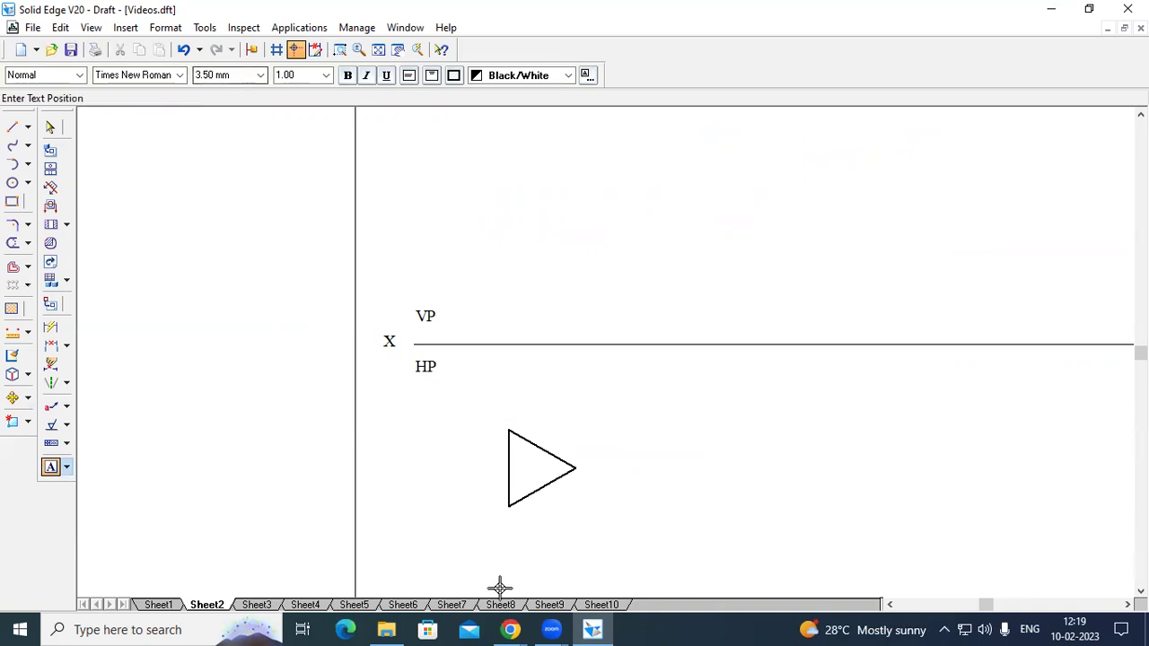
pyautogui.click(523, 535)
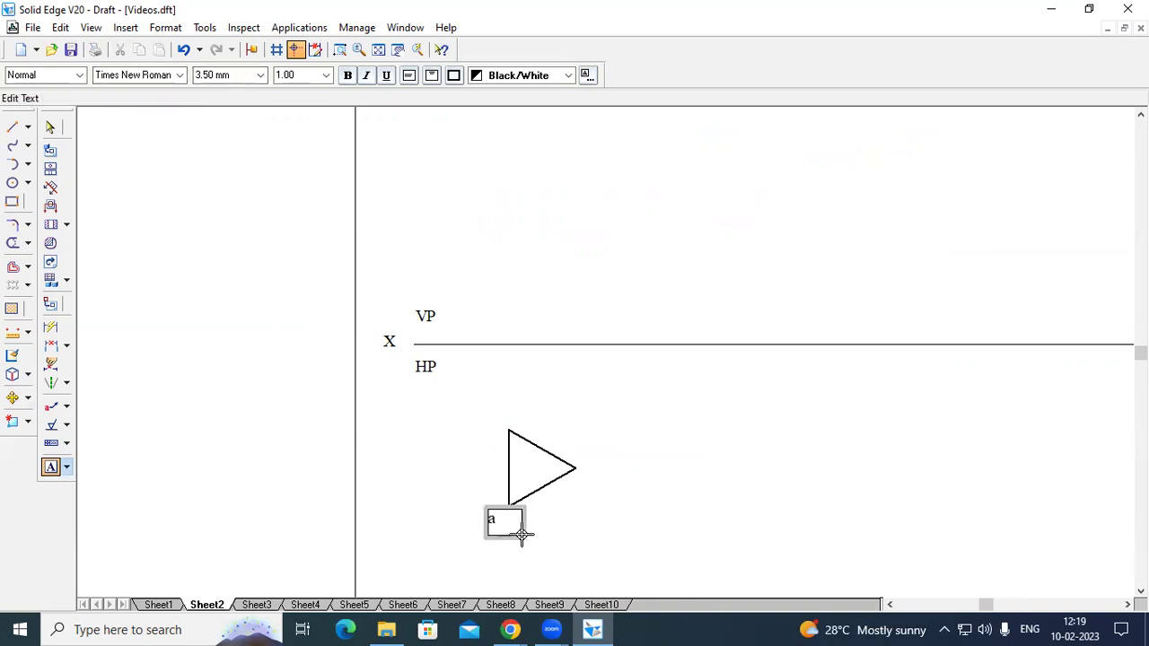
pyautogui.click(480, 414)
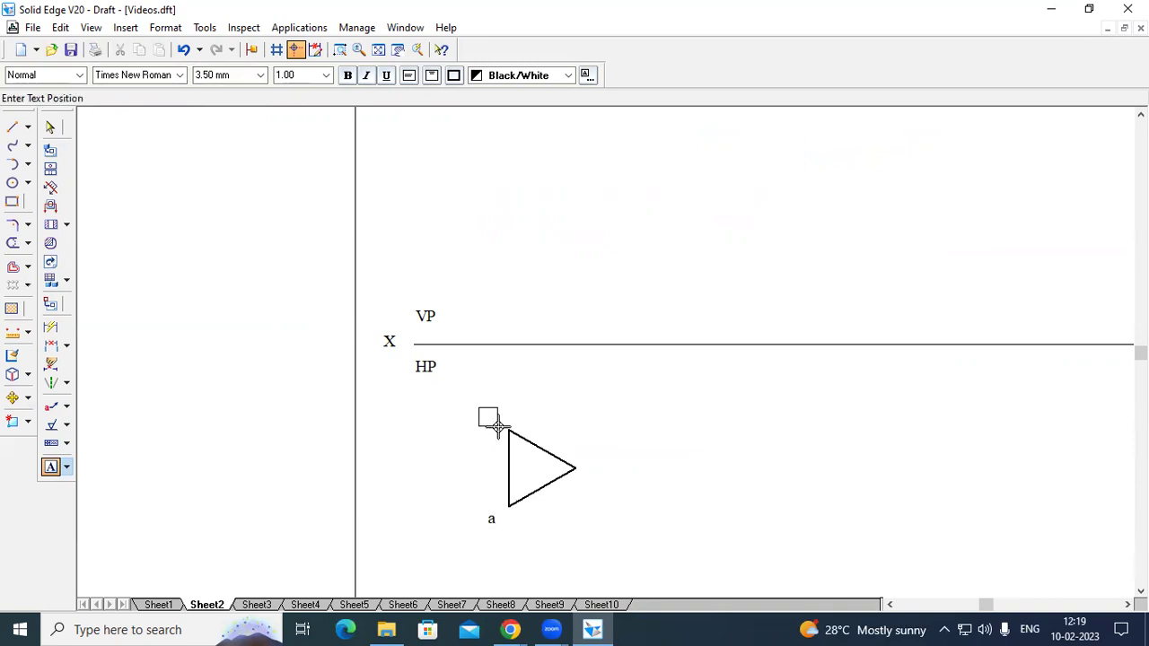
pyautogui.click(503, 433)
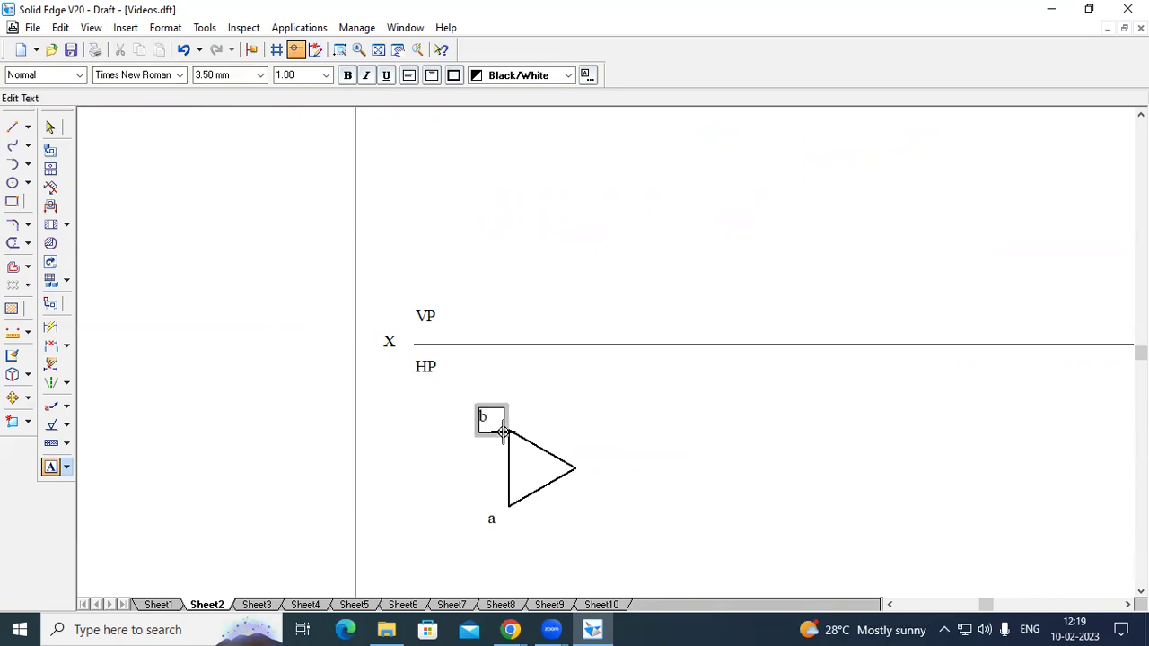
pyautogui.click(585, 465)
pyautogui.click(608, 484)
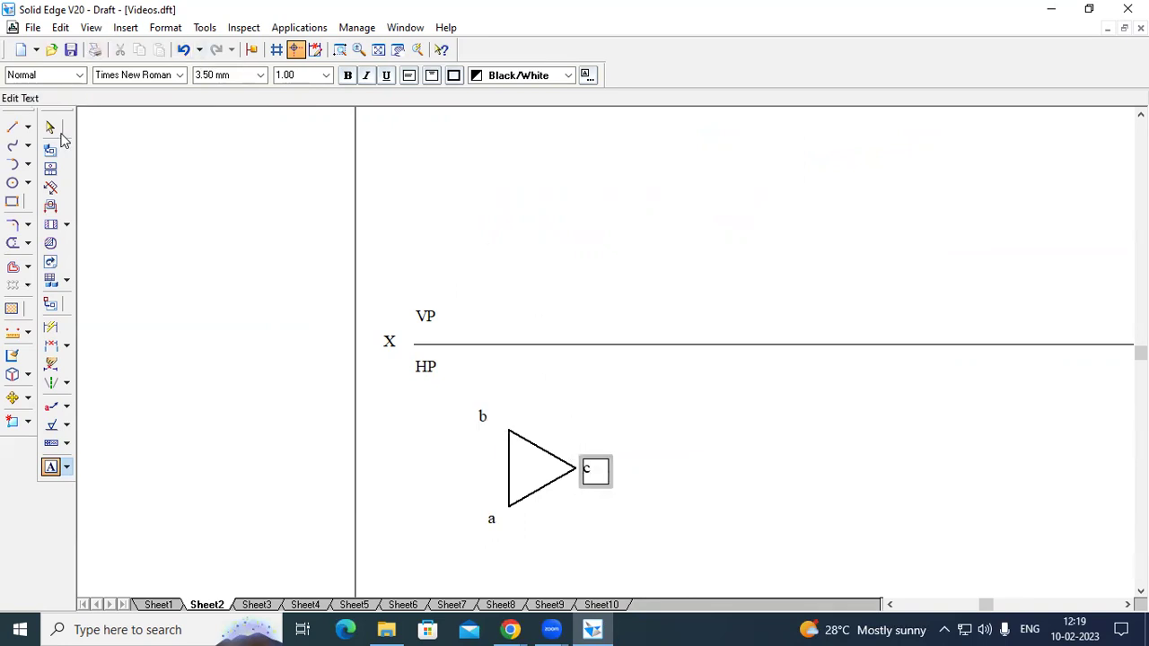
# - Draw the triangle's median from corner c to the midpoint of side ab with a 0.13 mm line width
pyautogui.click(13, 128)
pyautogui.click(135, 75)
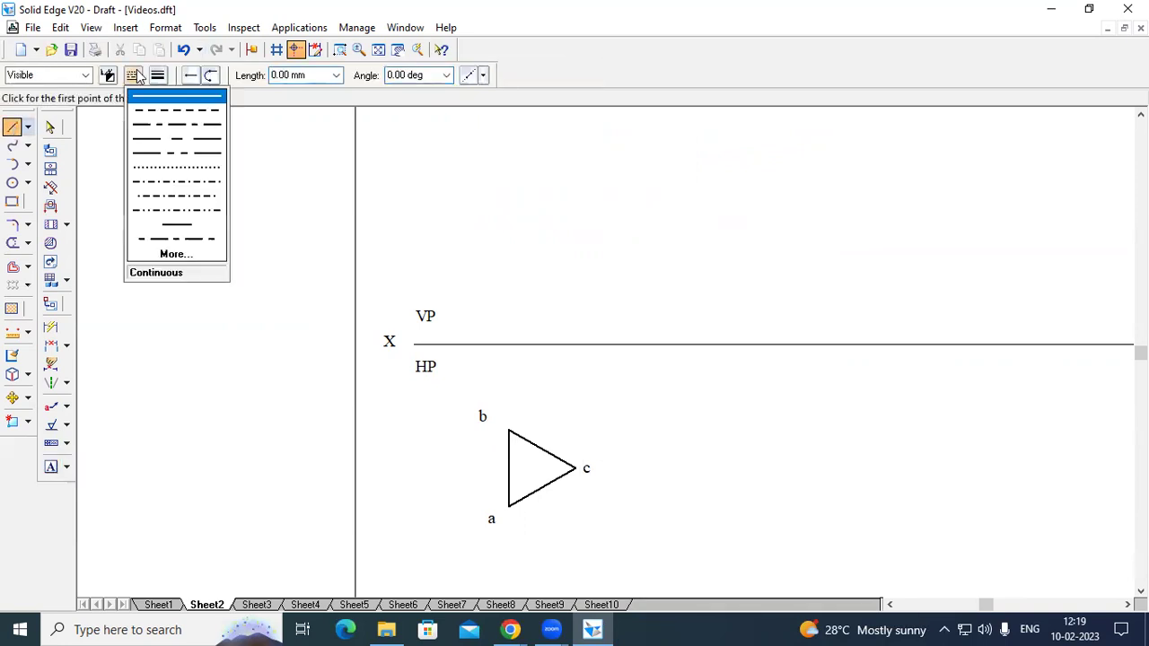
pyautogui.click(158, 78)
pyautogui.click(175, 95)
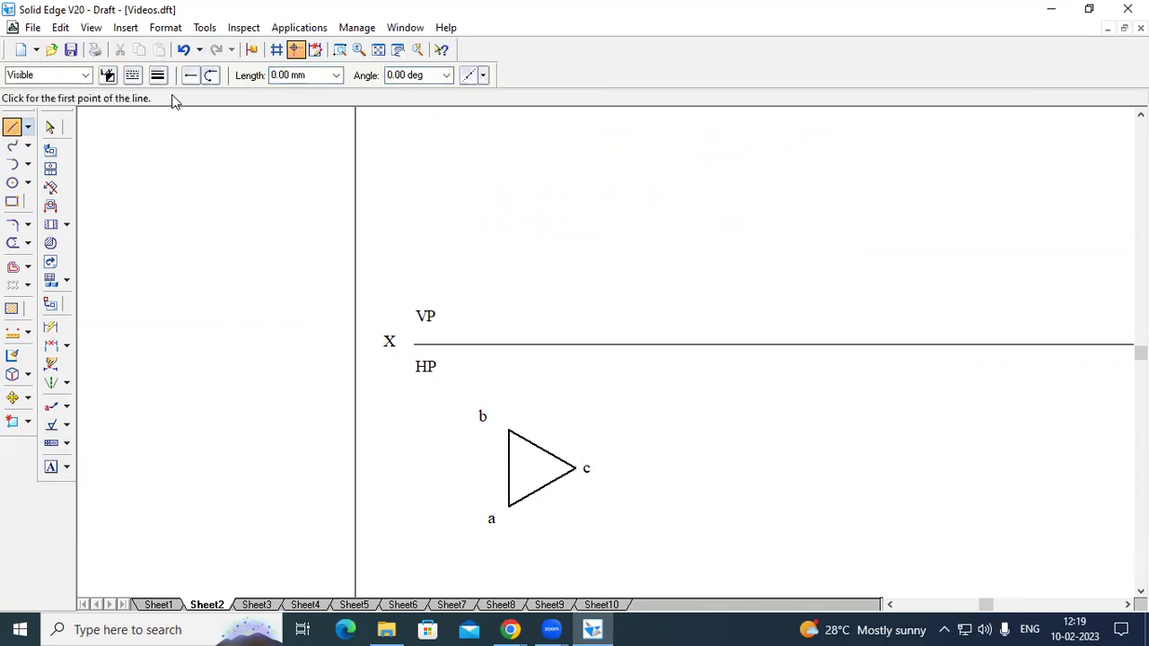
pyautogui.click(575, 468)
pyautogui.click(509, 468)
pyautogui.press('Escape')
# - Label the median's endpoint on side ab as d
pyautogui.click(50, 467)
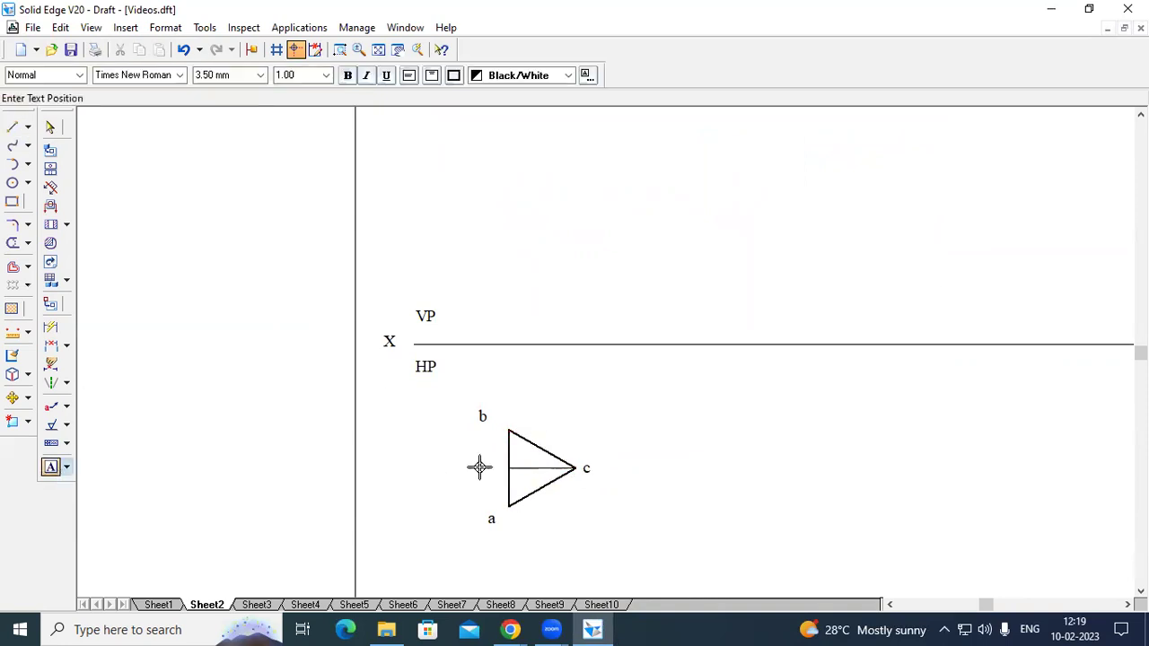
pyautogui.click(503, 482)
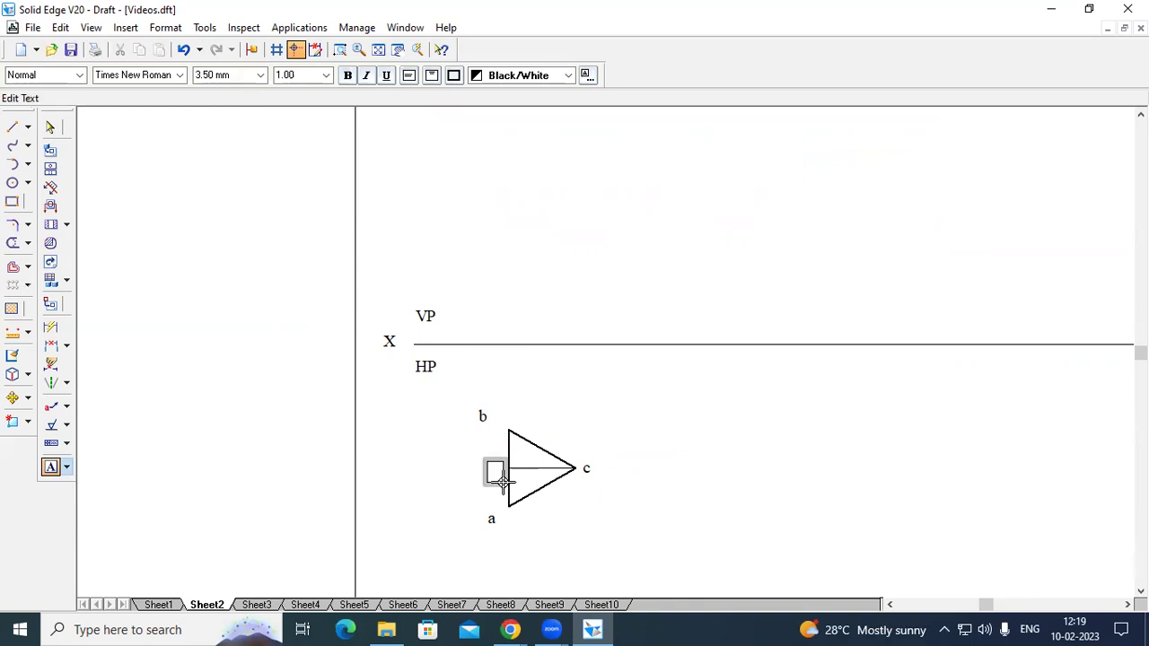
pyautogui.press('Escape')
# - Move the label b closer to the triangle's upper corner
pyautogui.click(50, 127)
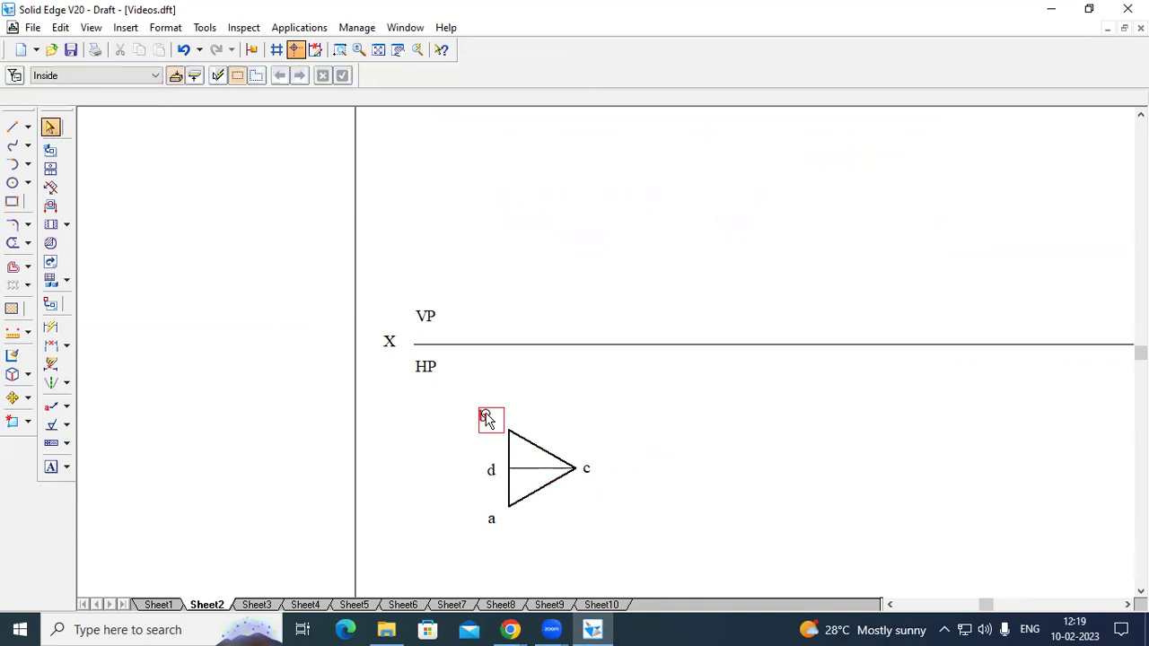
pyautogui.click(484, 415)
pyautogui.moveTo(487, 411); pyautogui.dragTo(506, 413)
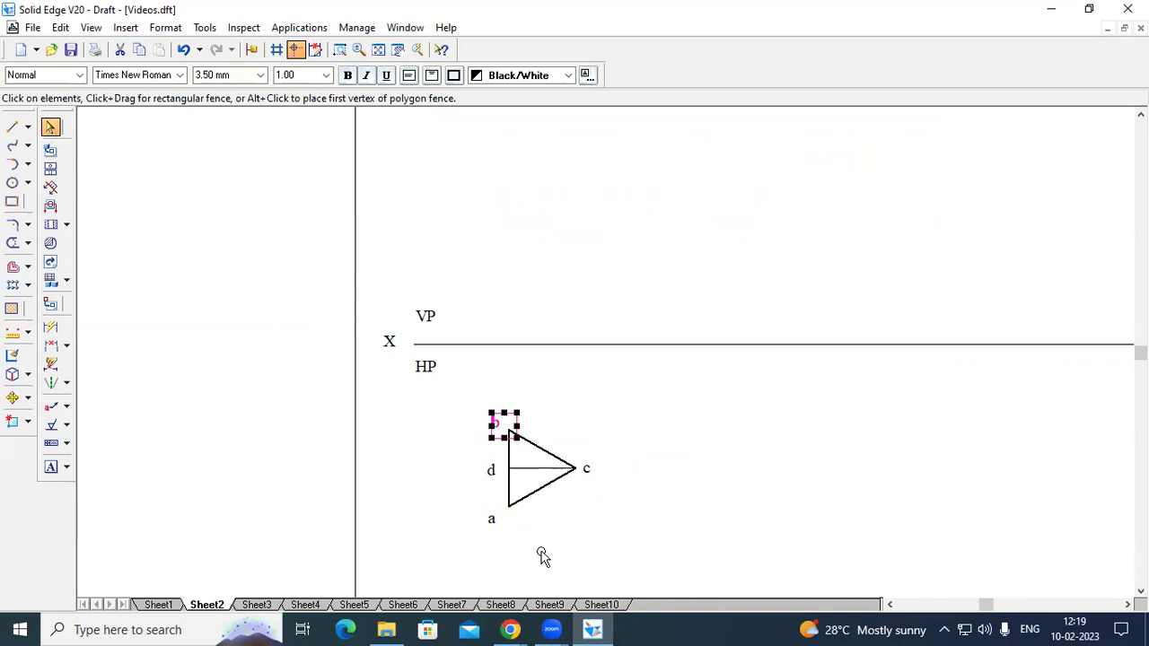
pyautogui.click(542, 552)
# - Draw vertical projectors from corners c and b up to the XY line with a 0.13 mm line width
pyautogui.click(12, 128)
pyautogui.click(132, 75)
pyautogui.click(158, 77)
pyautogui.click(158, 77)
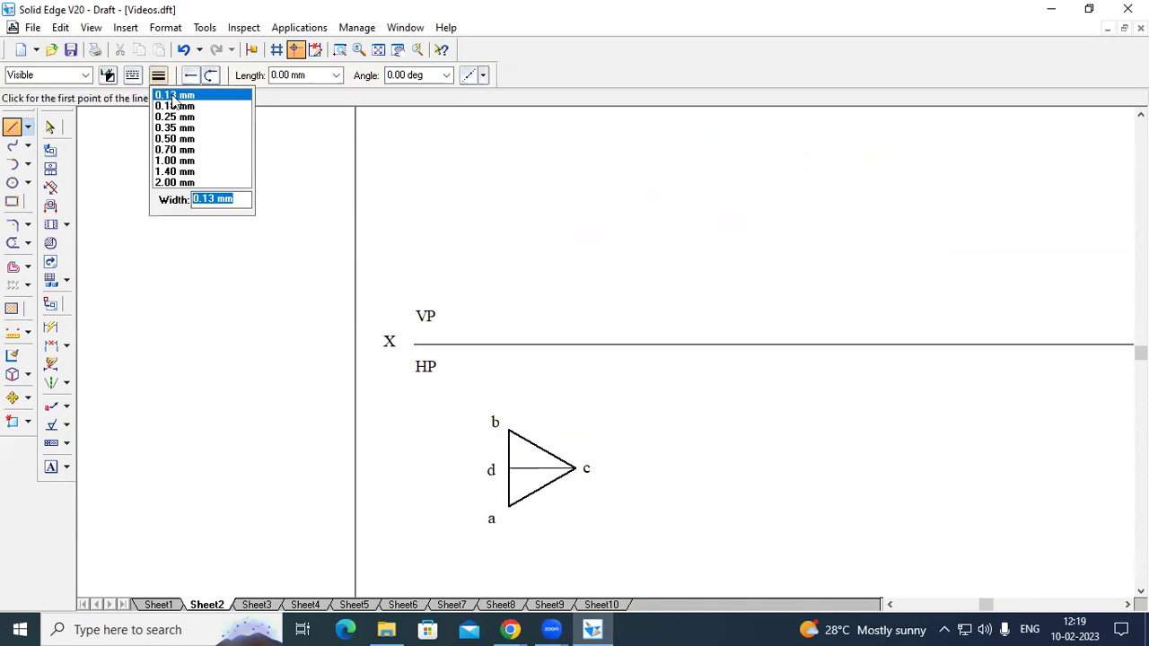
pyautogui.click(174, 95)
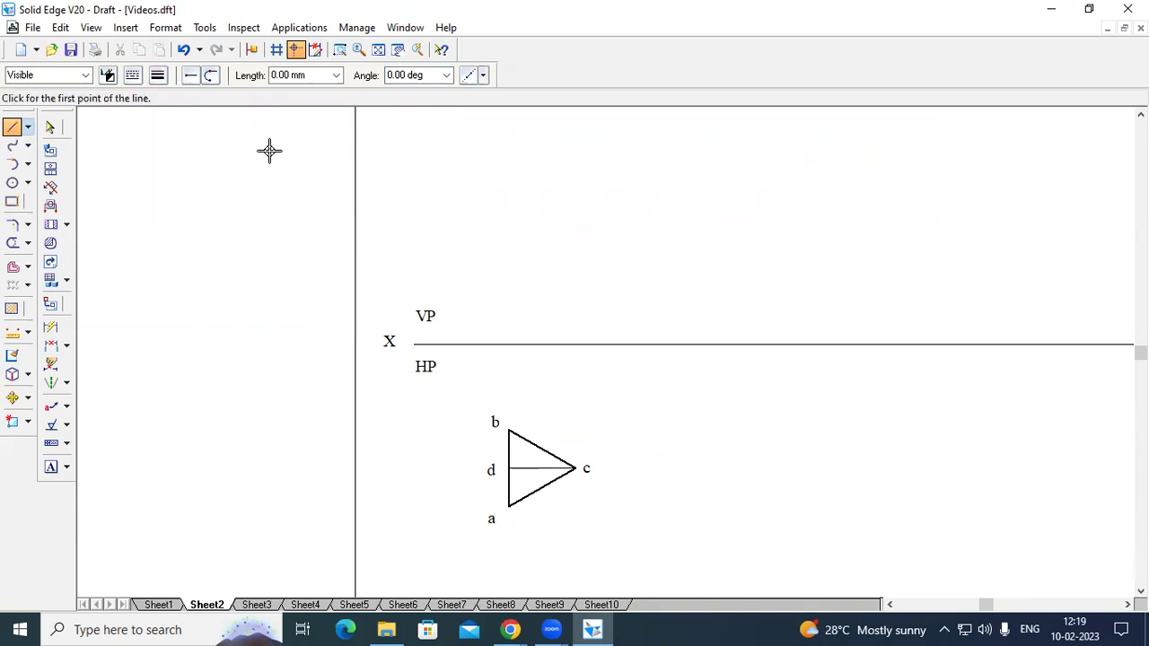
pyautogui.click(576, 468)
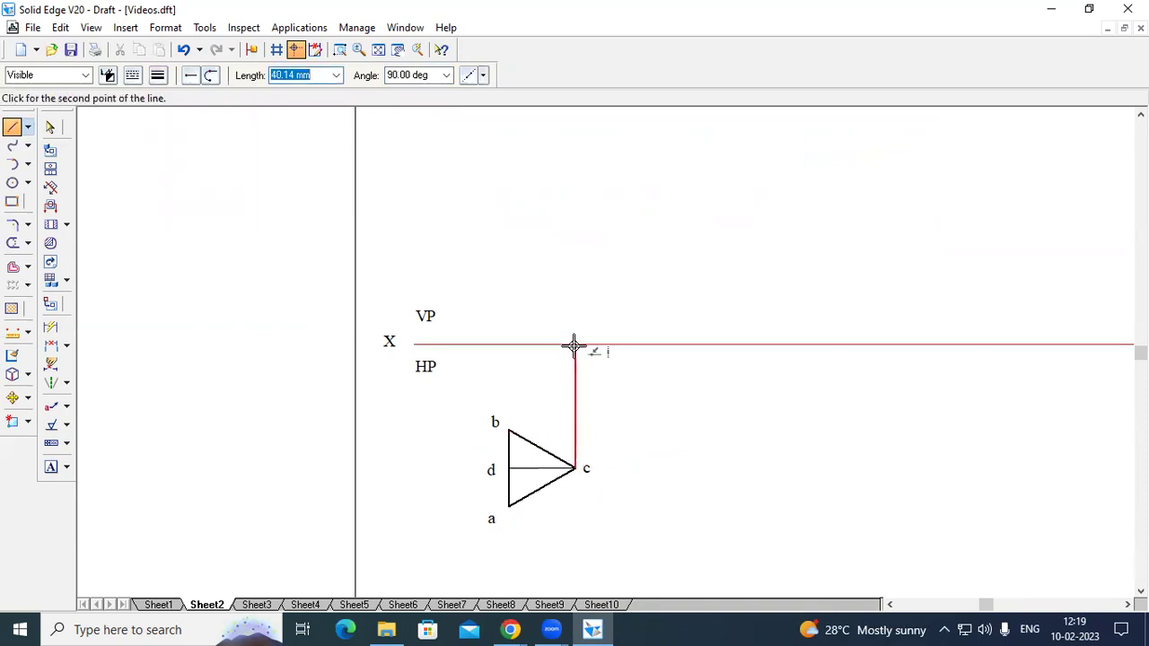
pyautogui.click(575, 344)
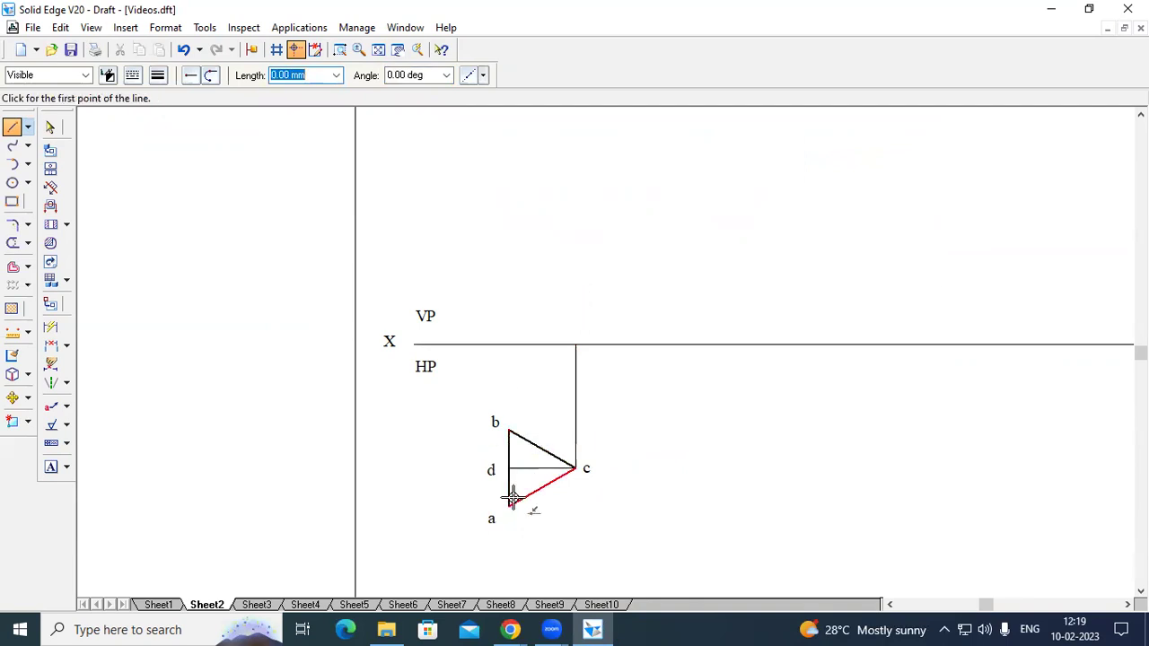
pyautogui.click(509, 431)
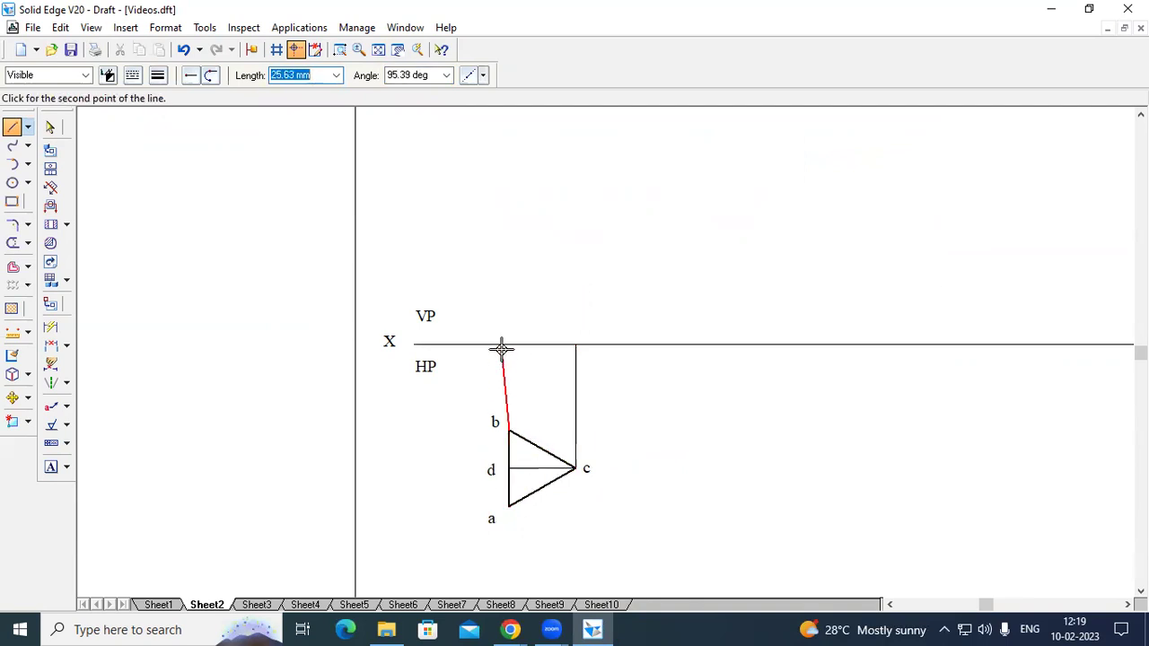
pyautogui.click(509, 344)
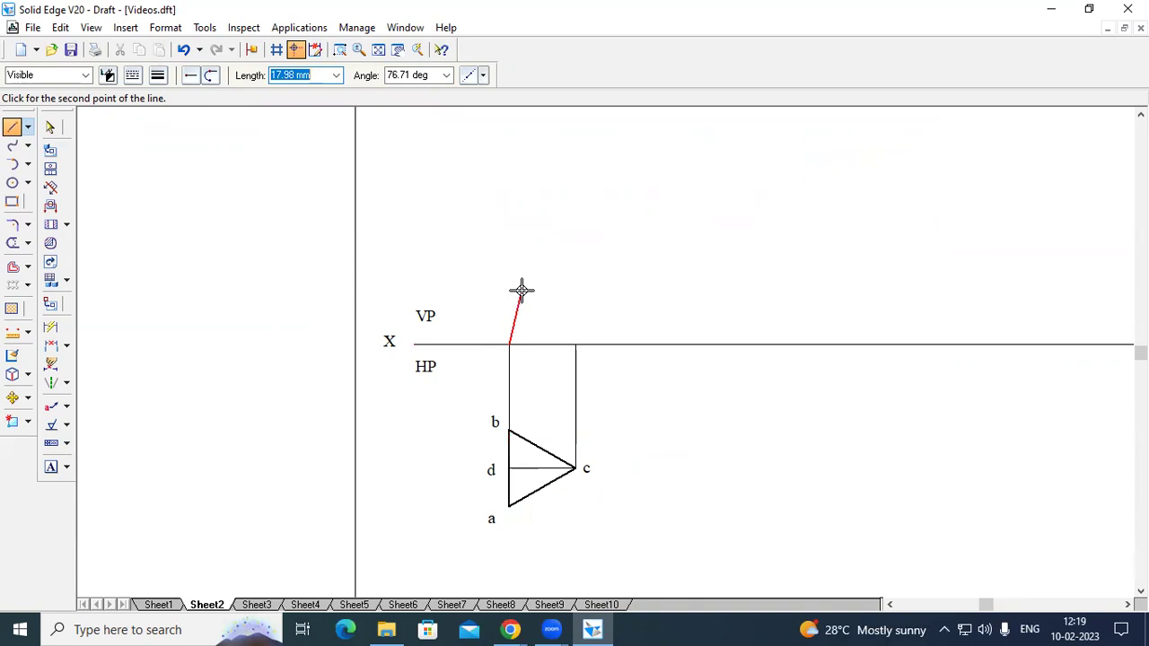
pyautogui.rightClick(522, 290)
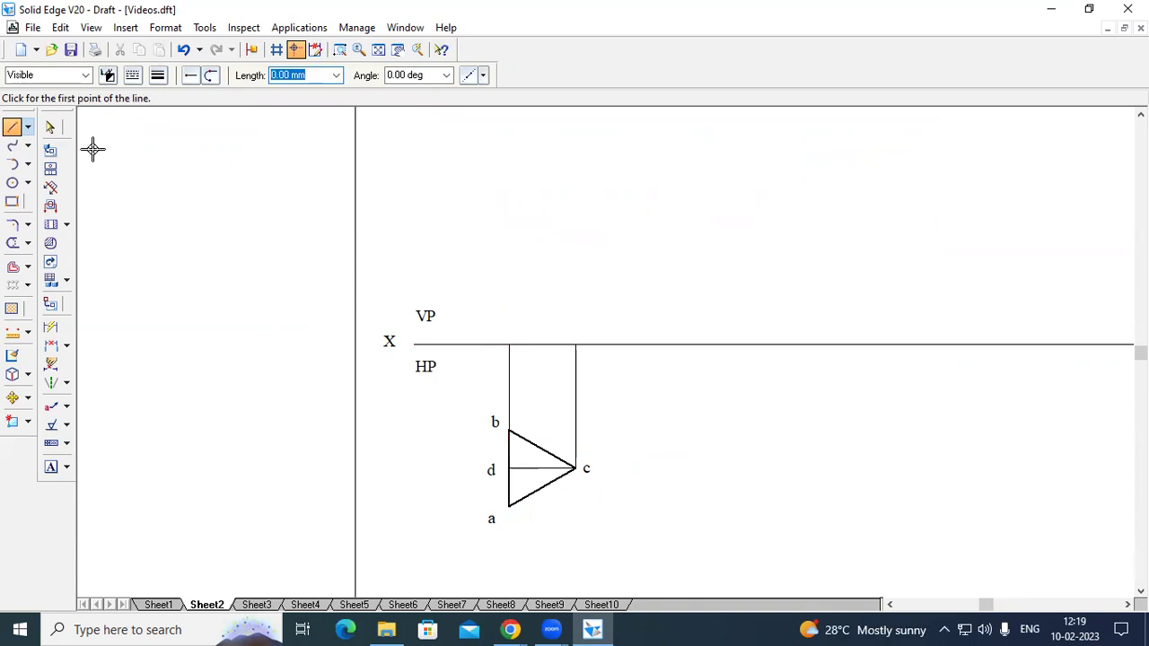
# - Draw the front view as a 0.50 mm wide line on XY between the two projectors
pyautogui.press('Tab')
pyautogui.click(132, 74)
pyautogui.click(146, 101)
pyautogui.click(158, 74)
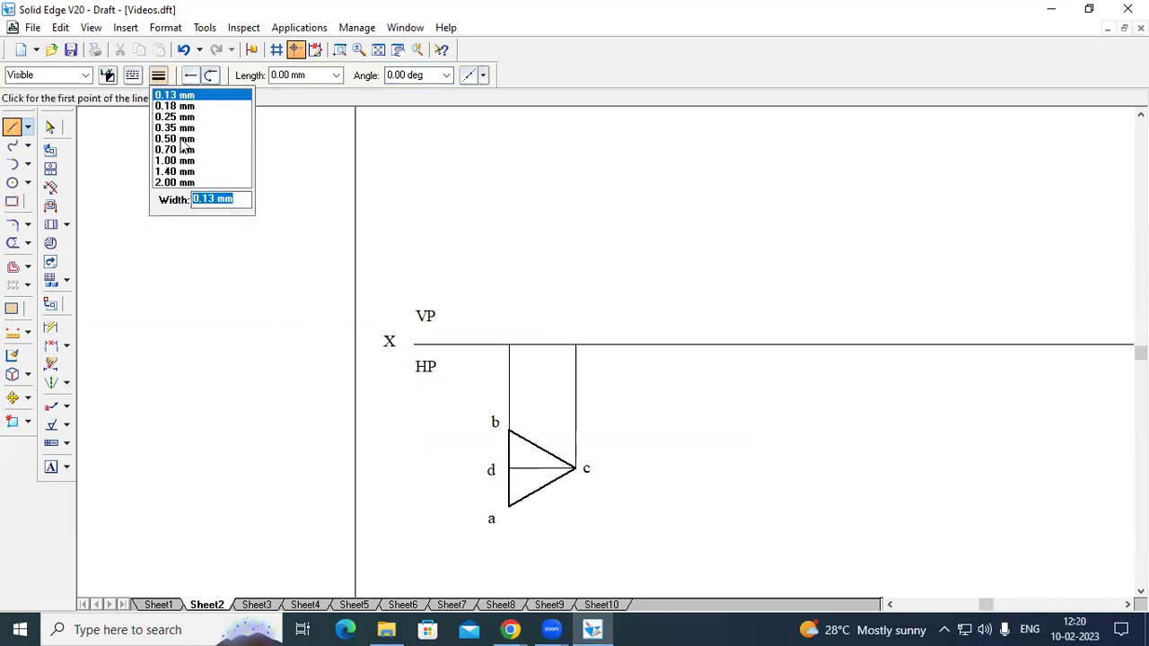
pyautogui.click(182, 142)
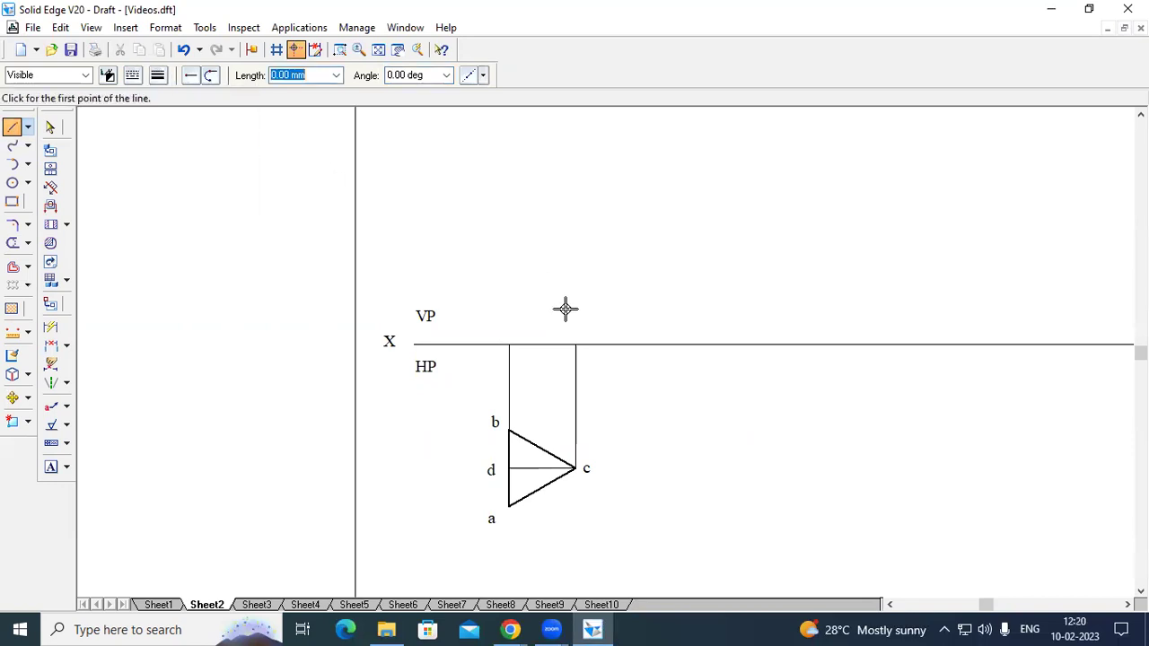
pyautogui.click(510, 344)
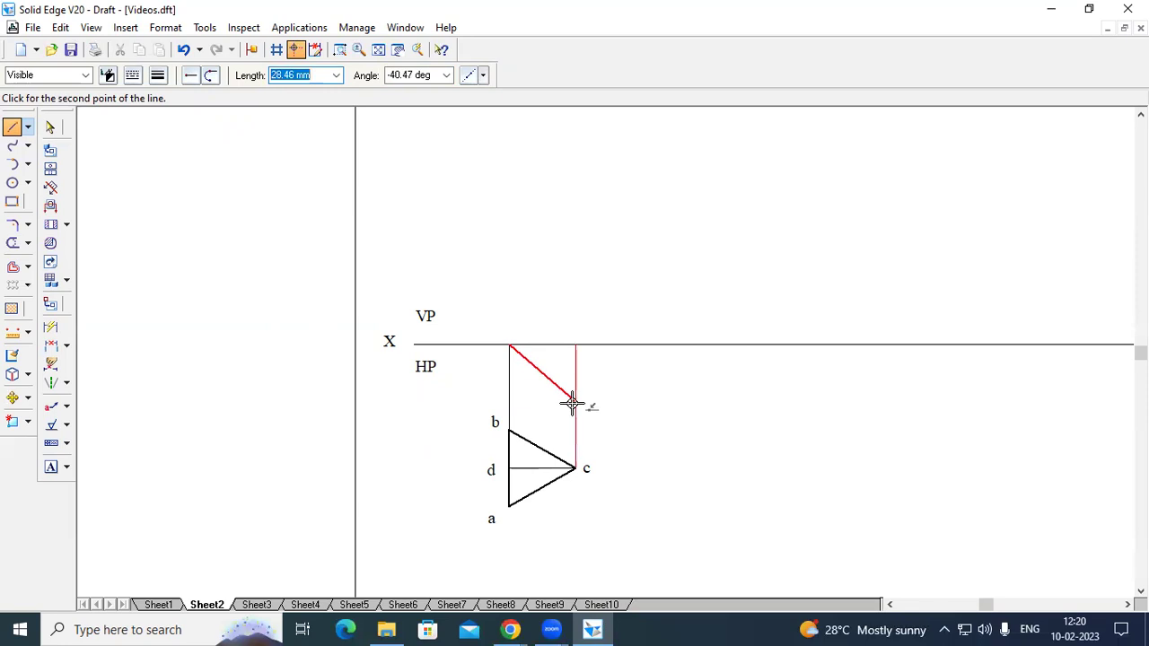
pyautogui.click(575, 345)
pyautogui.rightClick(595, 264)
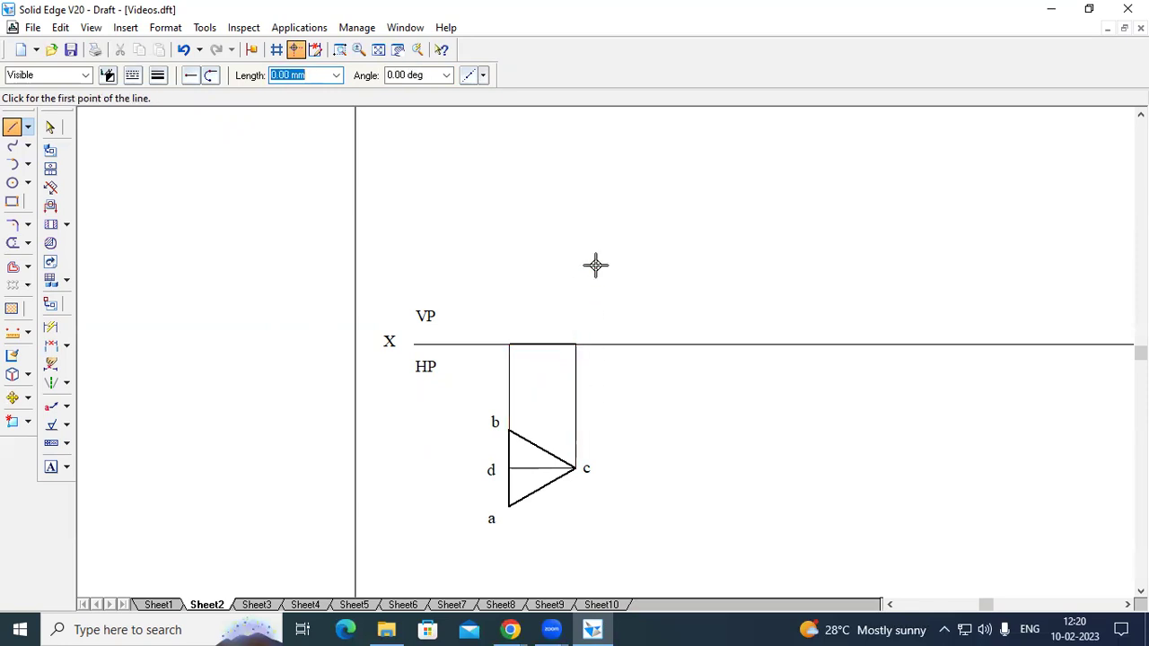
# - Label the front view's endpoints a'(b') above the projector from b and c' above the projector from c
pyautogui.click(50, 467)
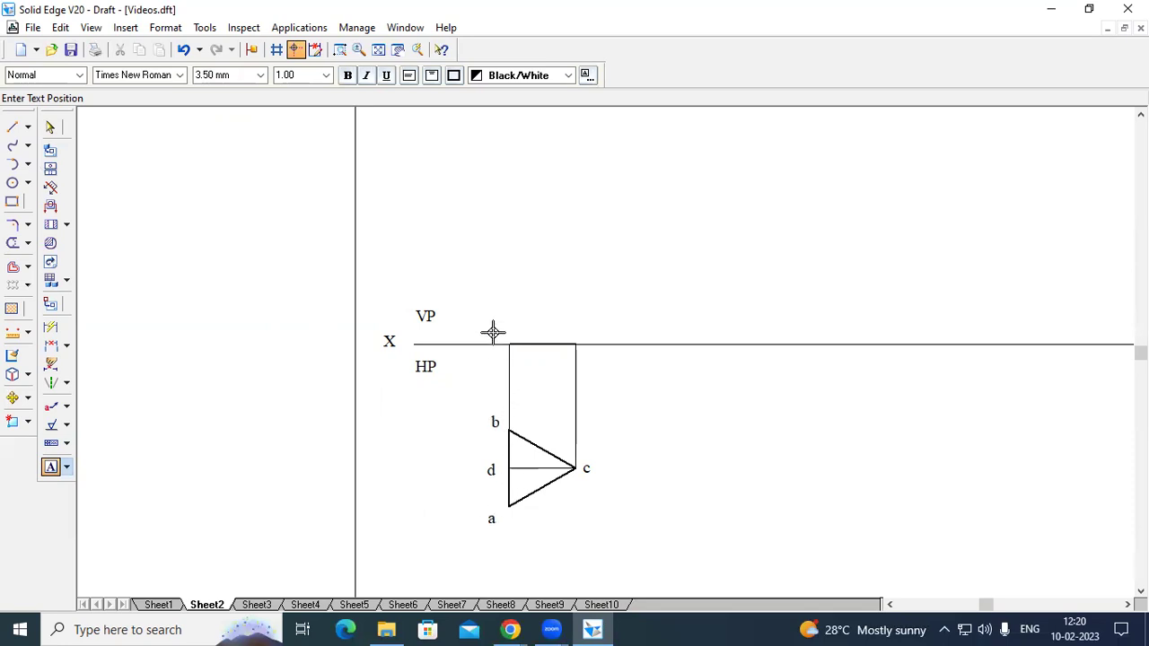
pyautogui.moveTo(486, 321); pyautogui.dragTo(532, 335)
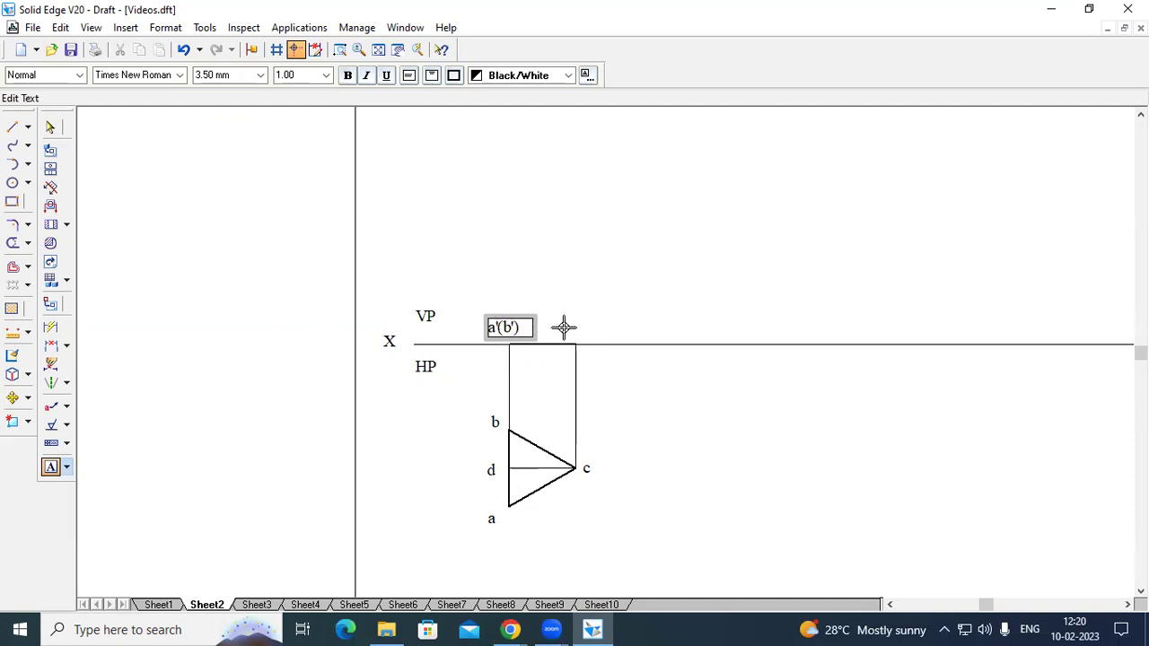
pyautogui.click(564, 319)
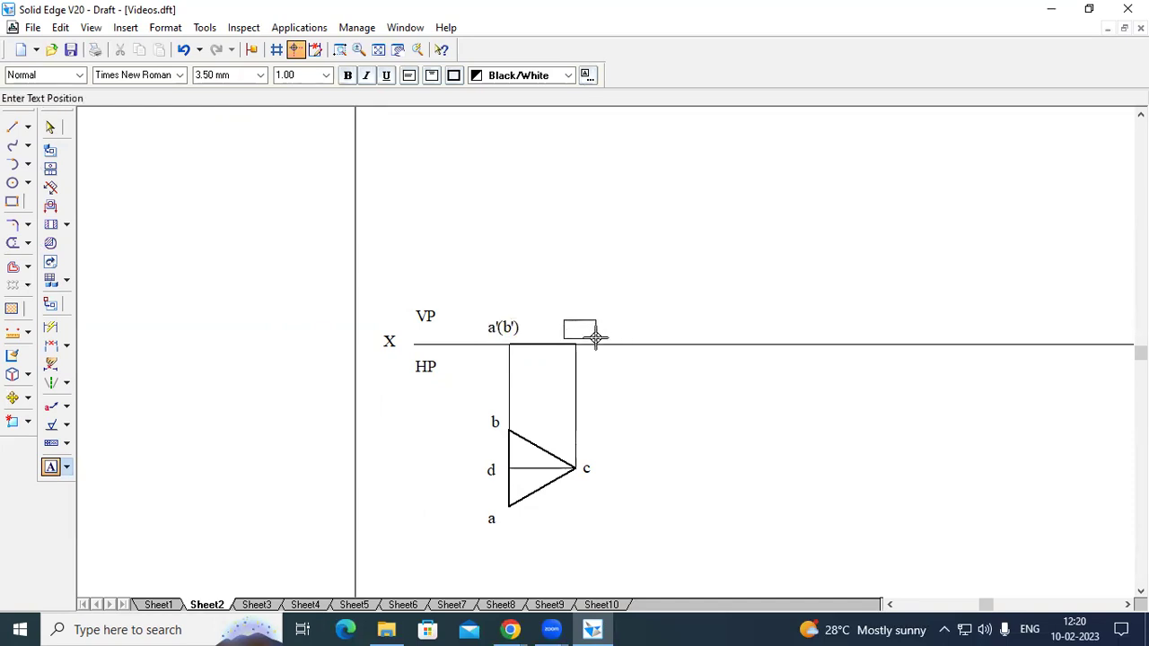
pyautogui.click(596, 337)
pyautogui.write("c'")
pyautogui.click(641, 369)
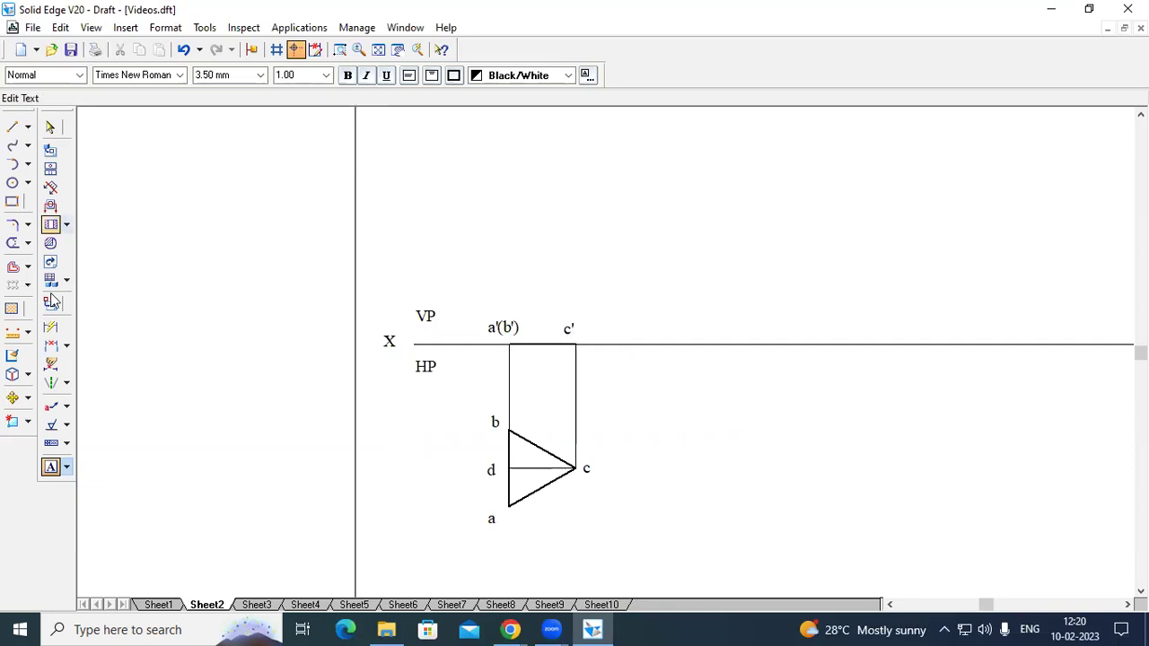
# - Dimension side ab of the triangle, placing the dimension outside the label d
pyautogui.click(50, 327)
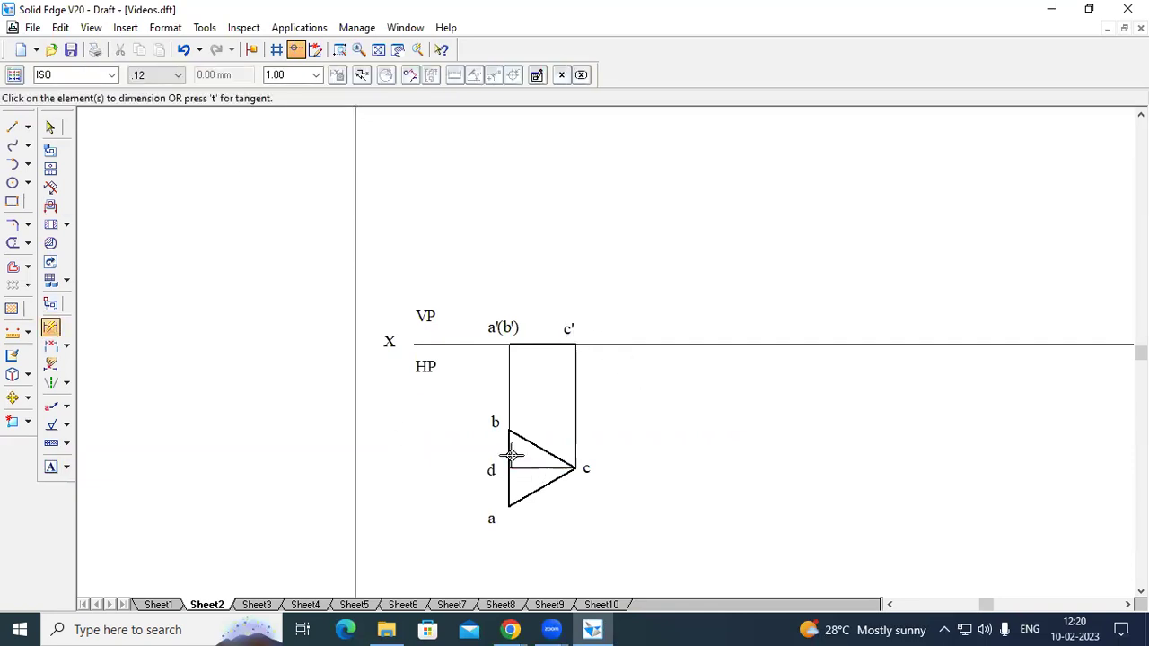
pyautogui.click(509, 454)
pyautogui.click(470, 462)
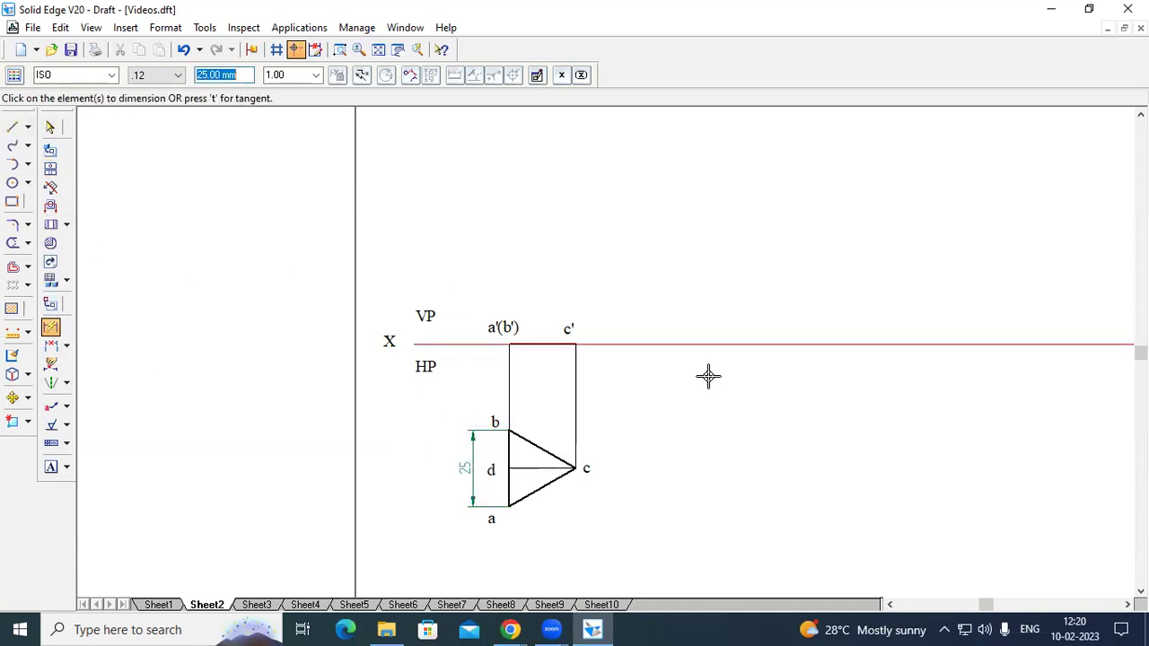
# - Copy the front view line with its labels a'(b') and c' along XY, clear of the first view
pyautogui.click(378, 50)
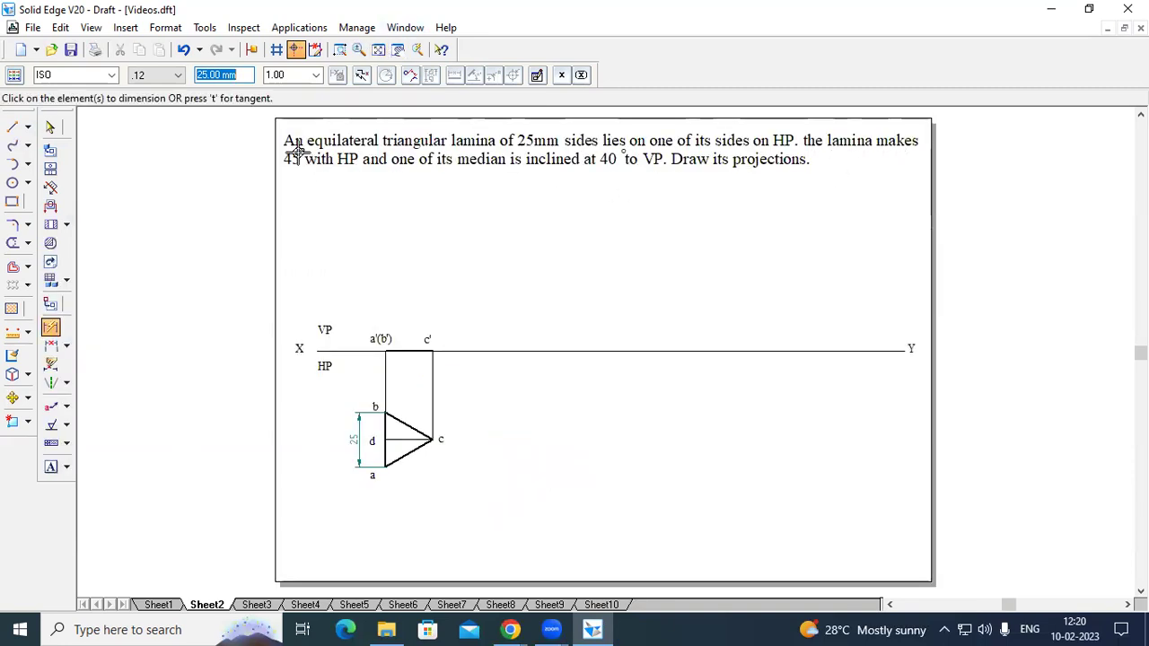
pyautogui.click(51, 128)
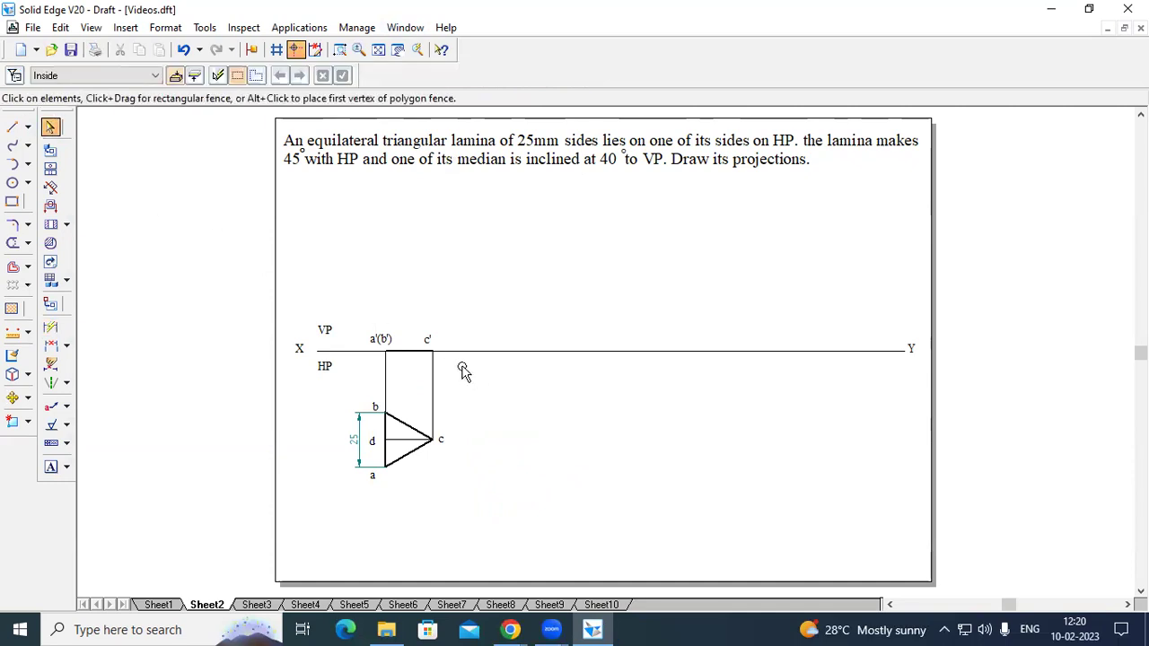
pyautogui.moveTo(442, 348); pyautogui.dragTo(362, 318)
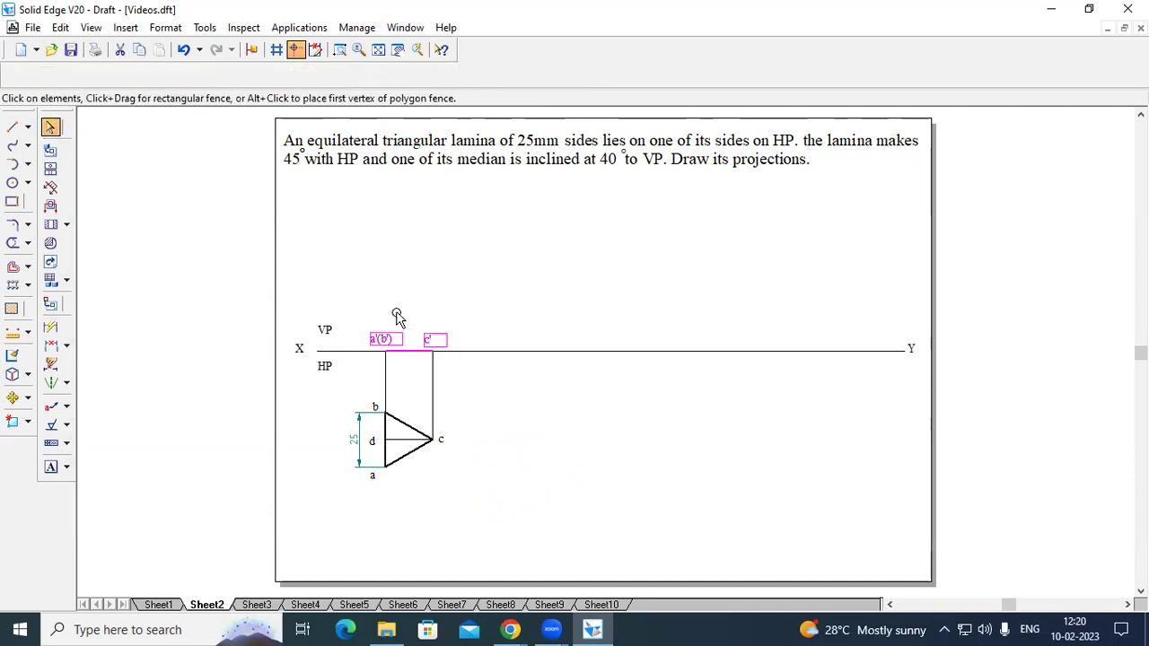
pyautogui.click(28, 398)
pyautogui.click(55, 400)
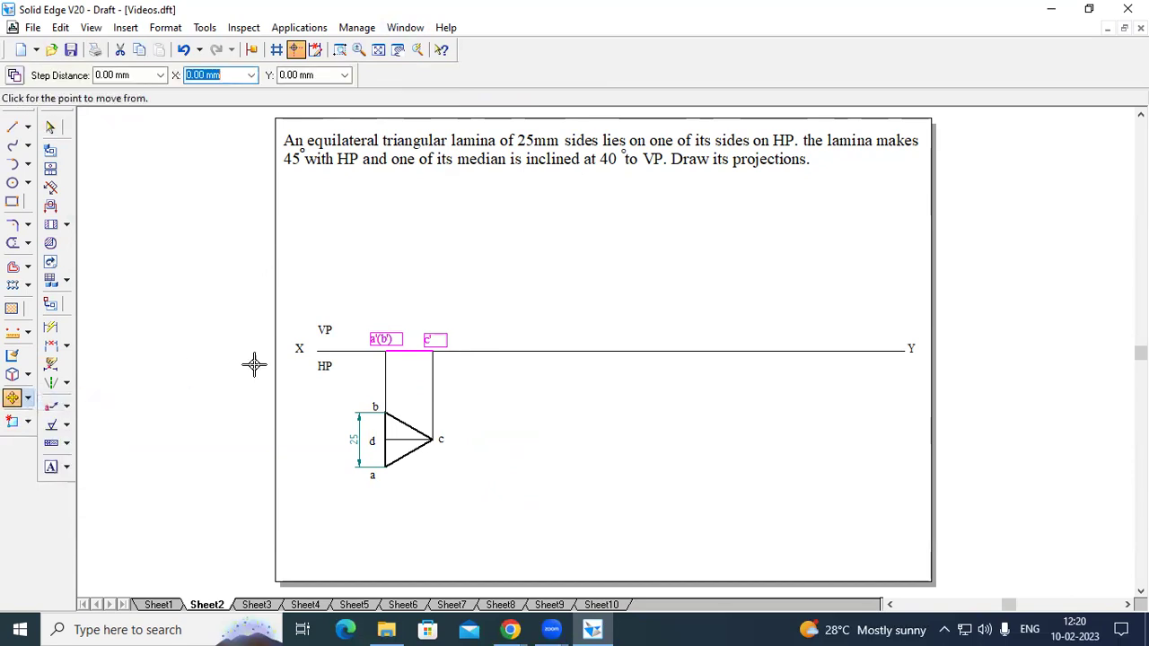
pyautogui.click(419, 349)
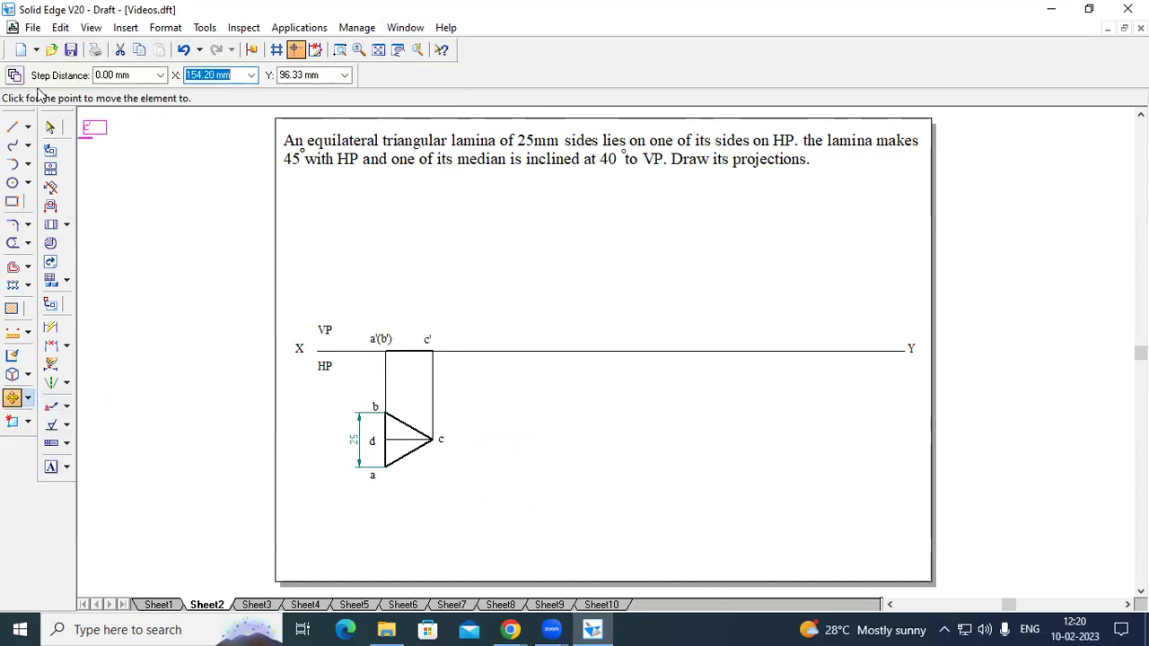
pyautogui.click(535, 348)
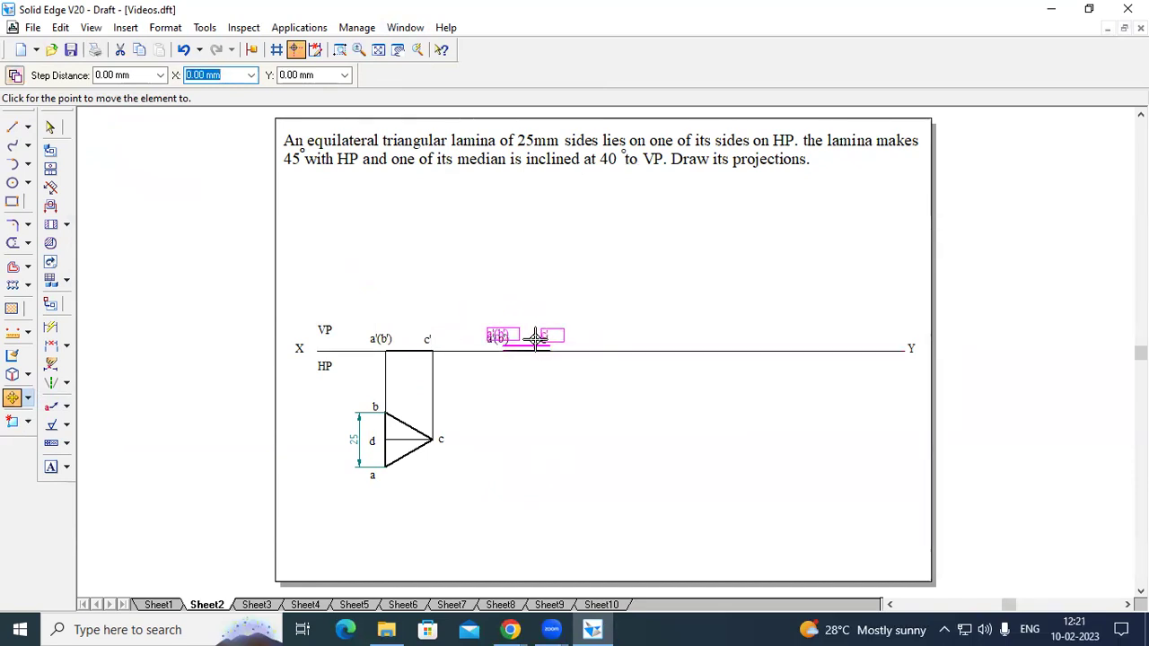
# - Rotate the copied front view and its labels 45° about the a'(b') end so that c' rises above XY
pyautogui.click(29, 401)
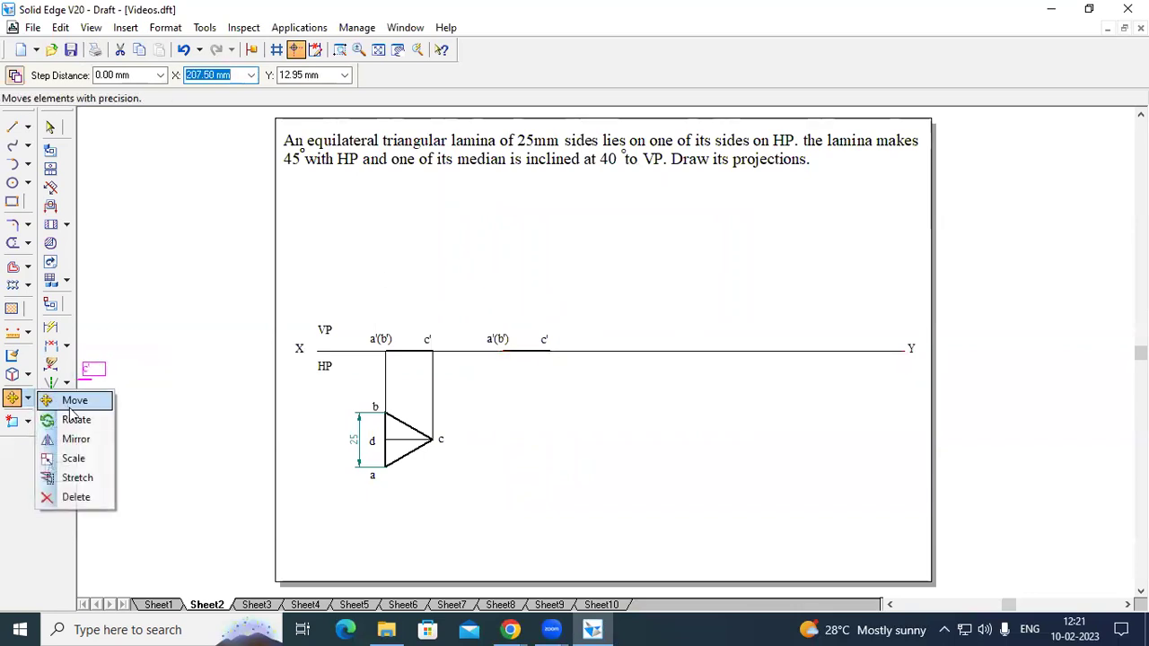
pyautogui.click(62, 419)
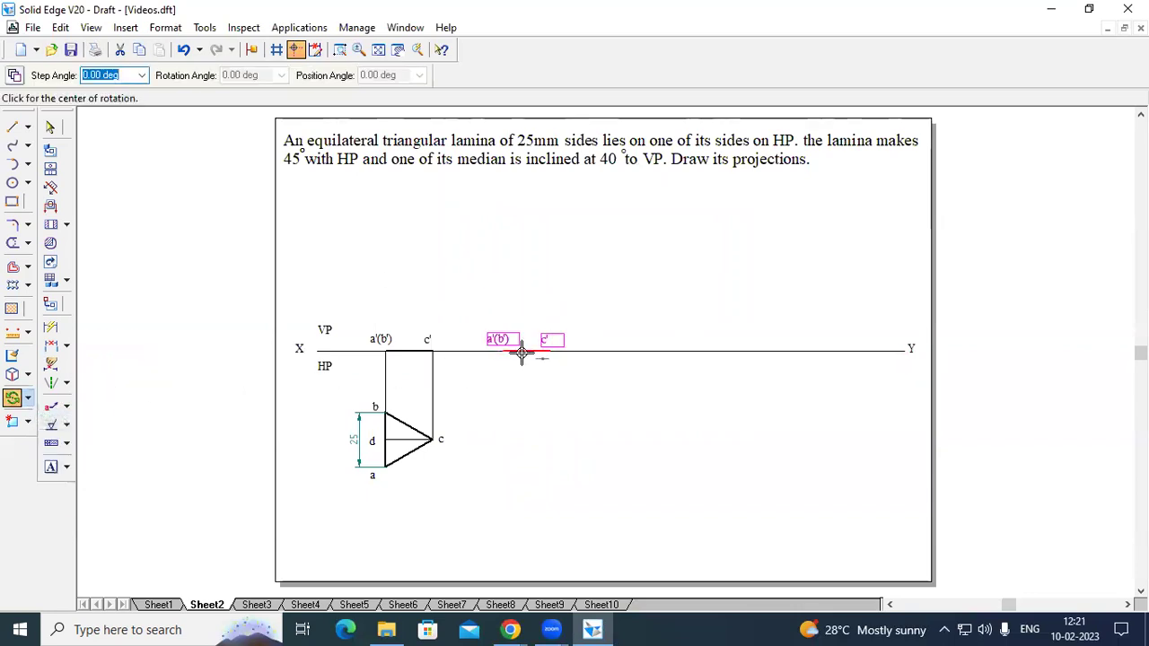
pyautogui.click(503, 350)
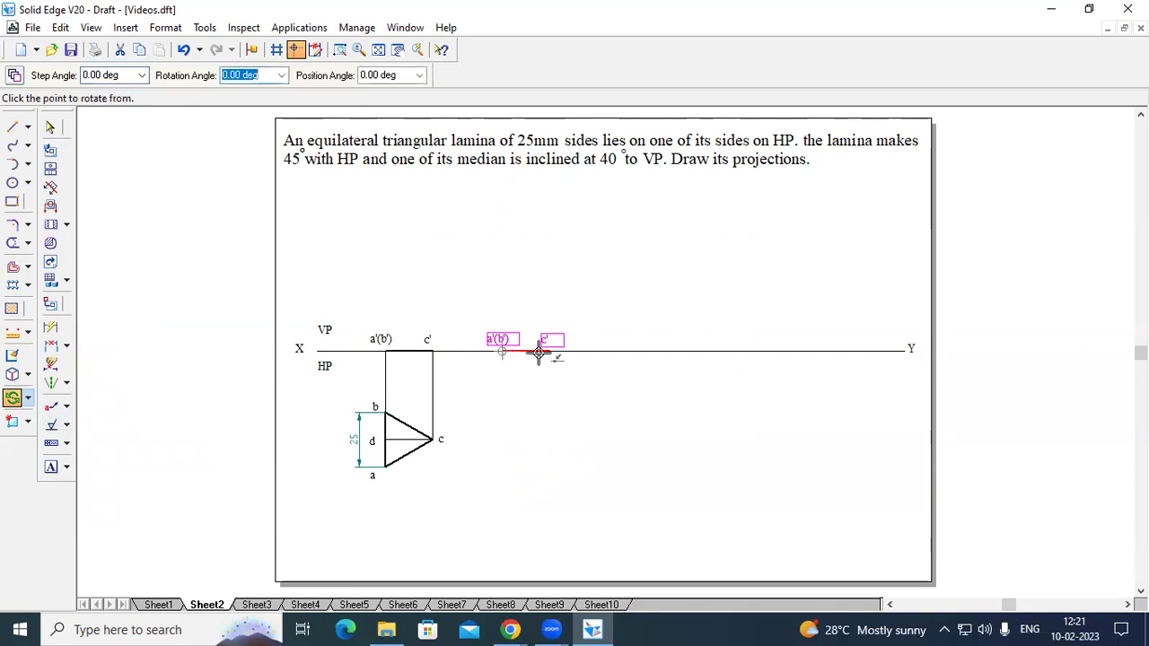
pyautogui.click(550, 350)
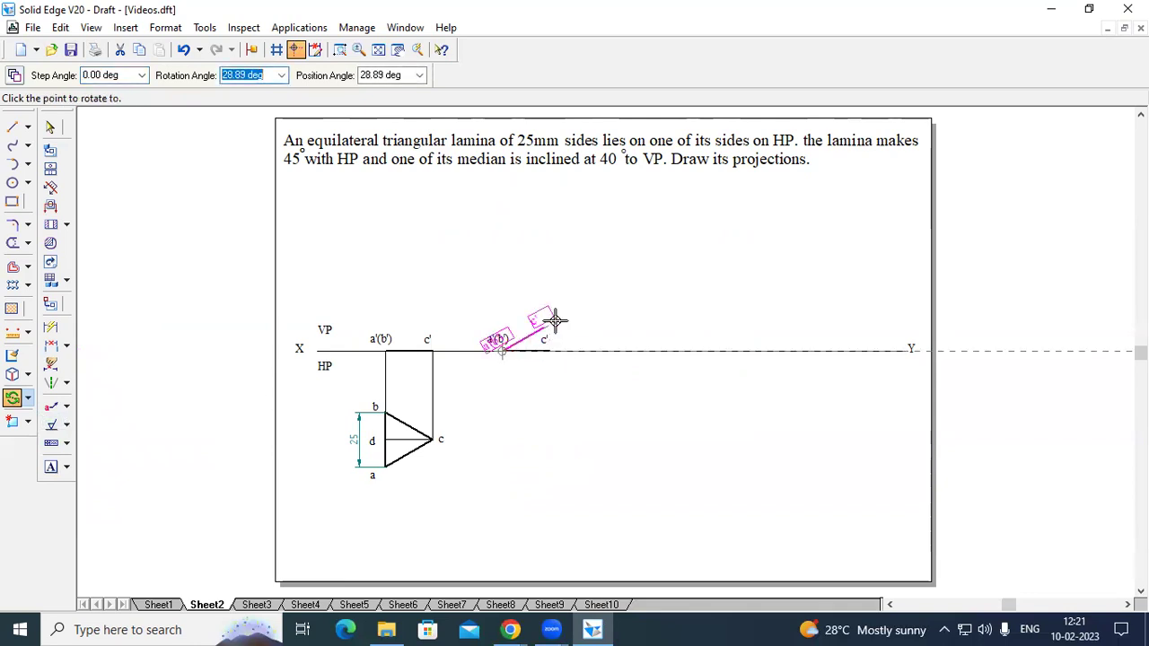
pyautogui.write('4')
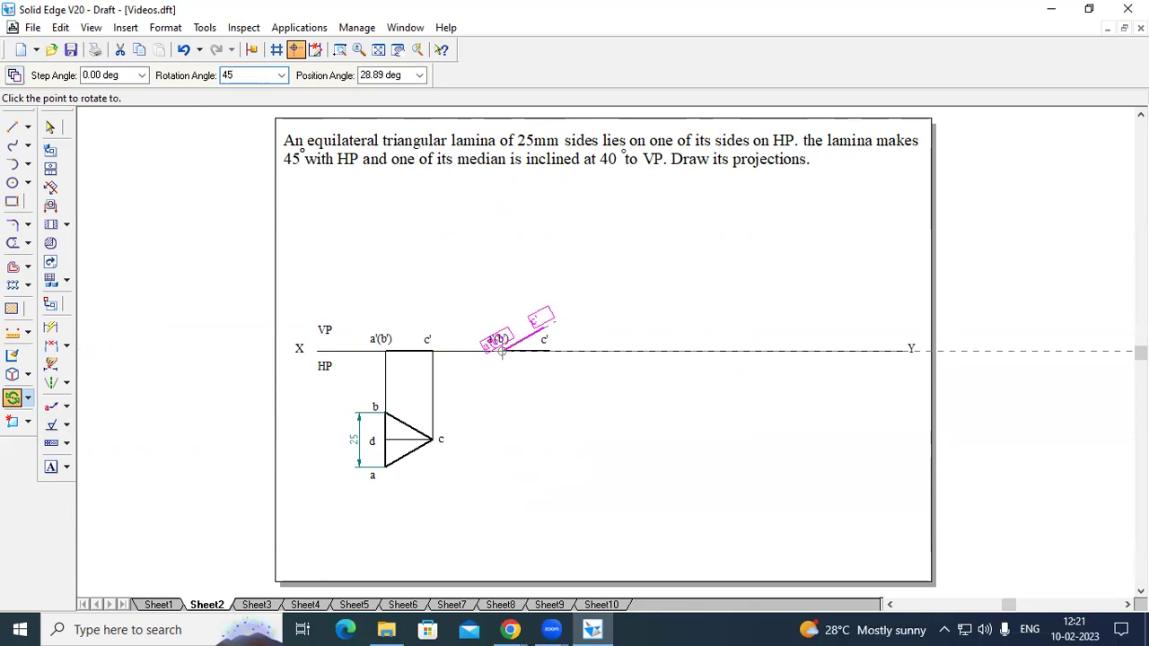
pyautogui.write('5')
pyautogui.press('Tab')
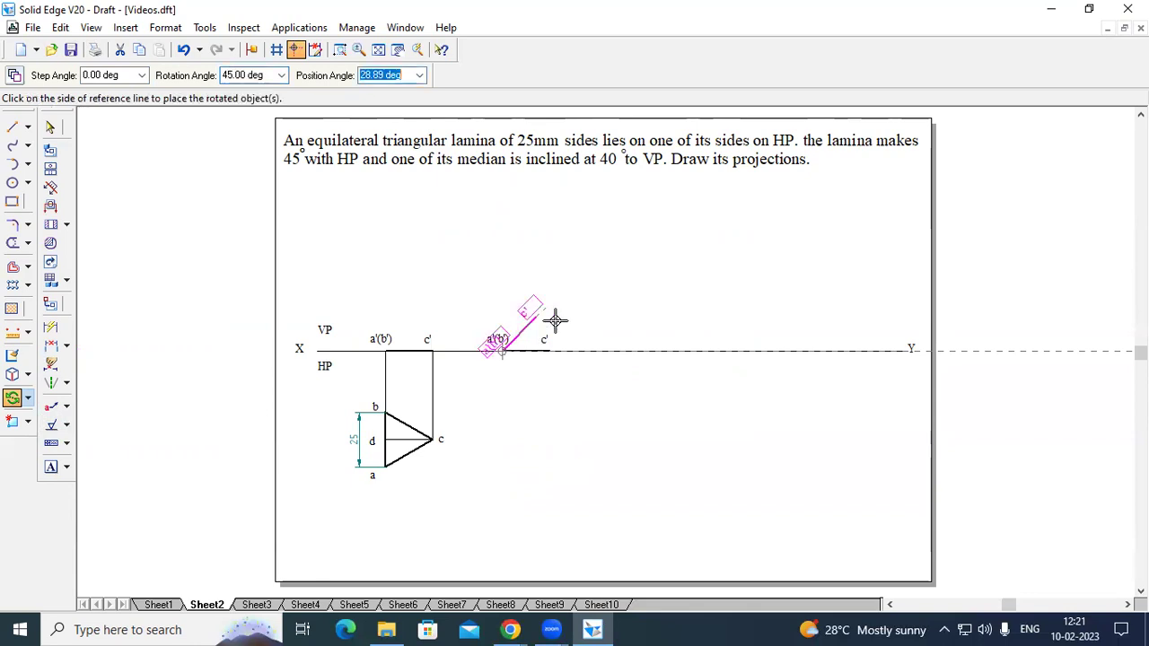
pyautogui.click(556, 320)
# - Move the rotated label a'(b') above XY, beside the lower end of the inclined line
pyautogui.click(340, 49)
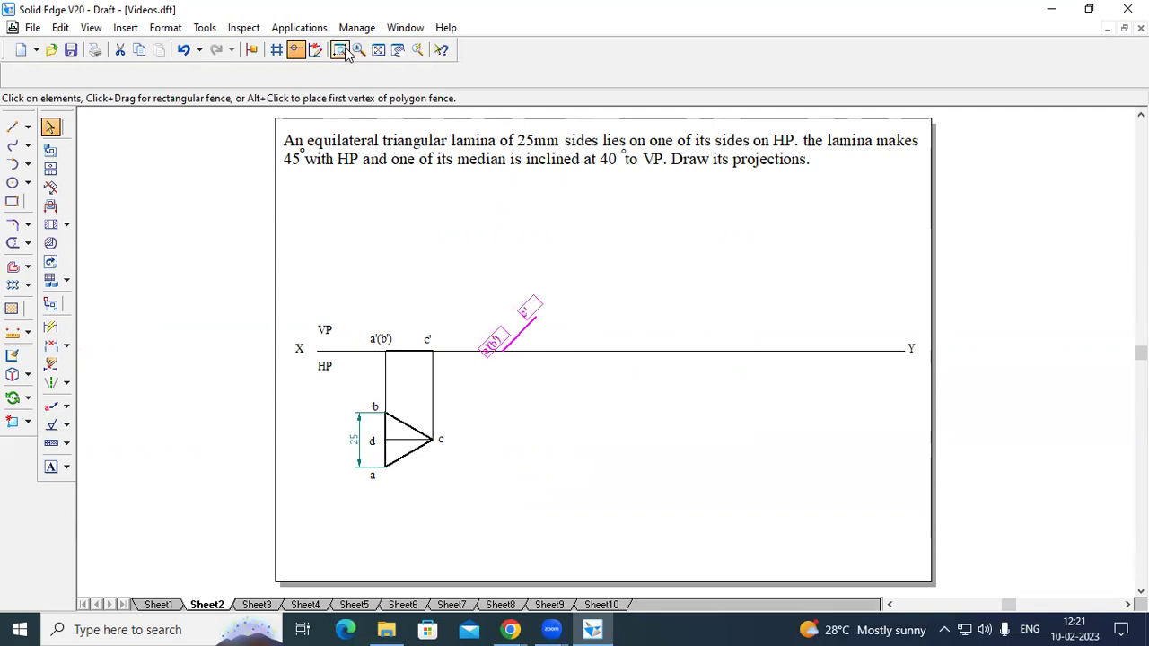
pyautogui.moveTo(431, 354); pyautogui.dragTo(660, 525)
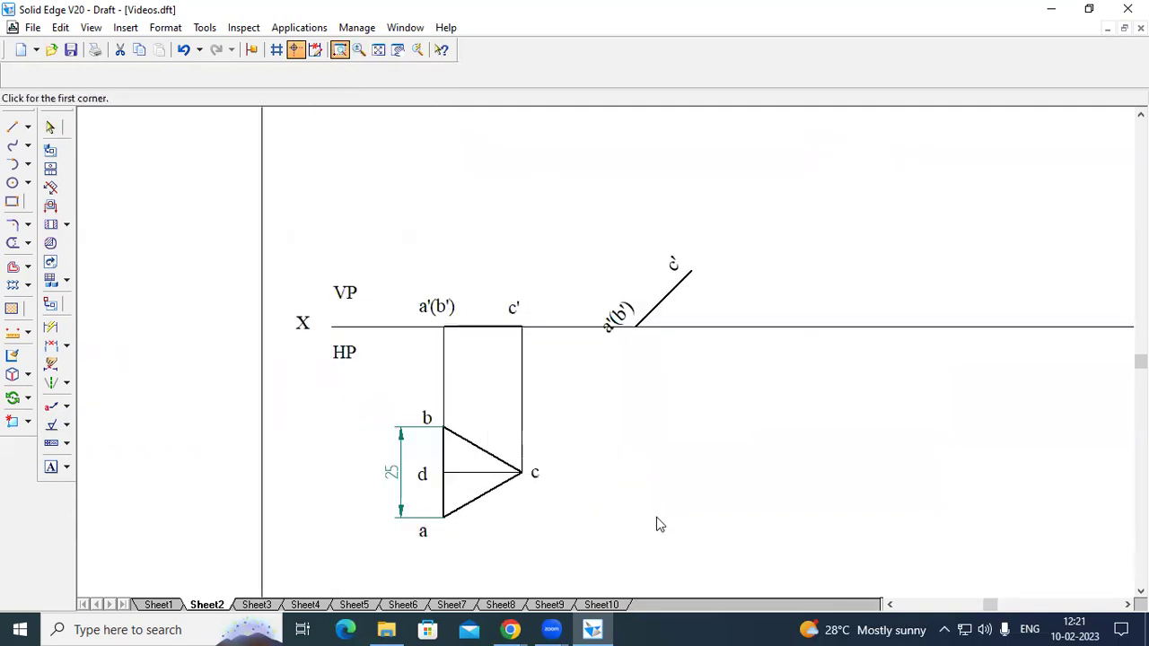
pyautogui.click(432, 207)
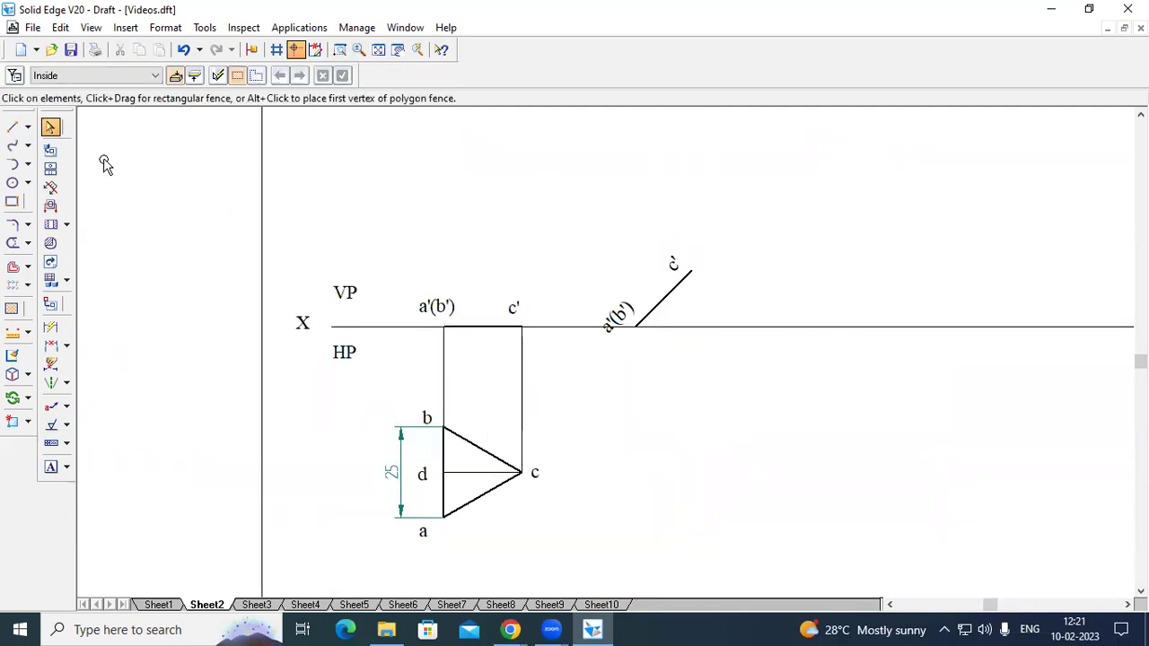
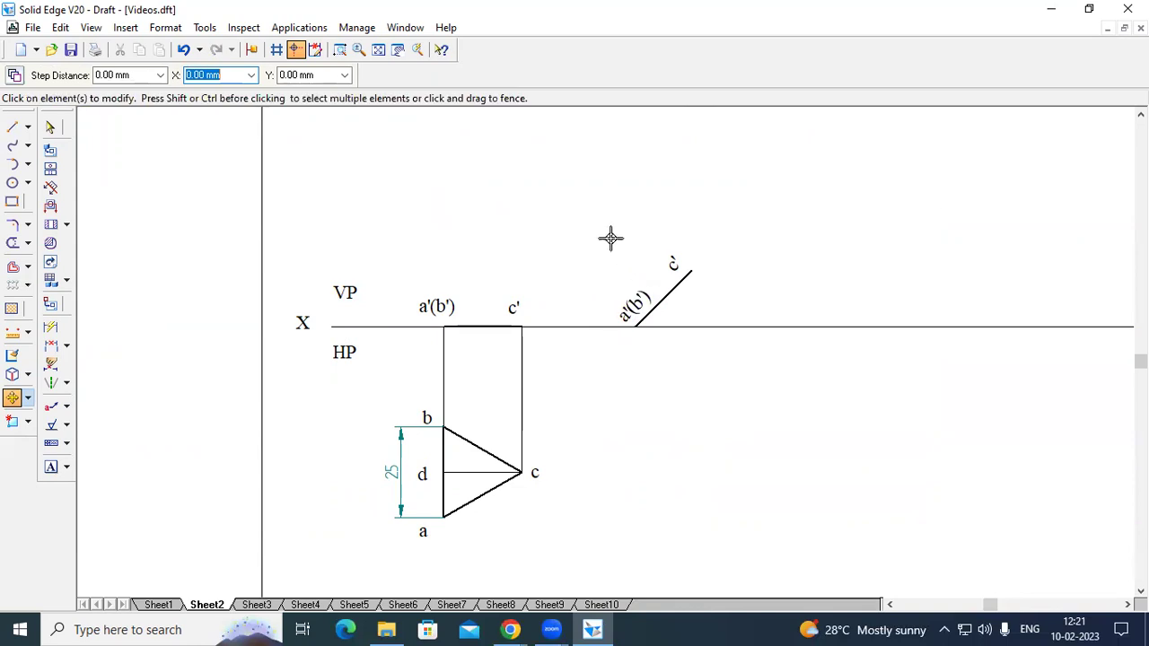
# - Draw a 0.13 mm wide vertical projector from the inclined view's a'(b') end down to the level of corner a
pyautogui.click(13, 128)
pyautogui.click(133, 75)
pyautogui.click(154, 88)
pyautogui.click(157, 80)
pyautogui.click(192, 96)
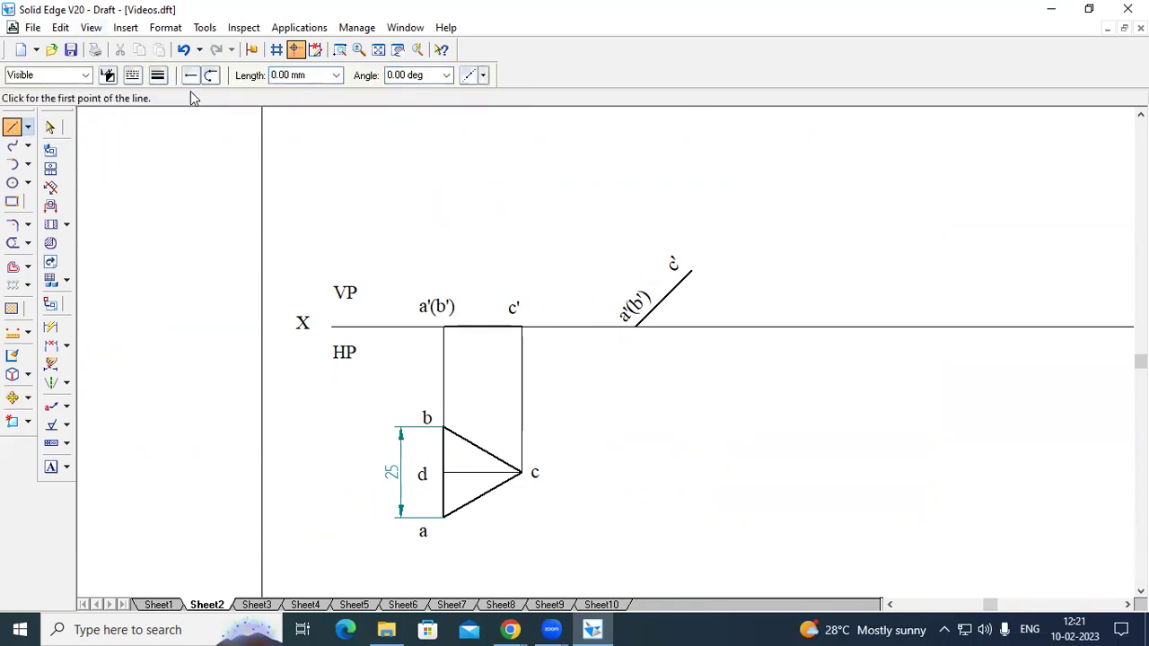
pyautogui.click(636, 327)
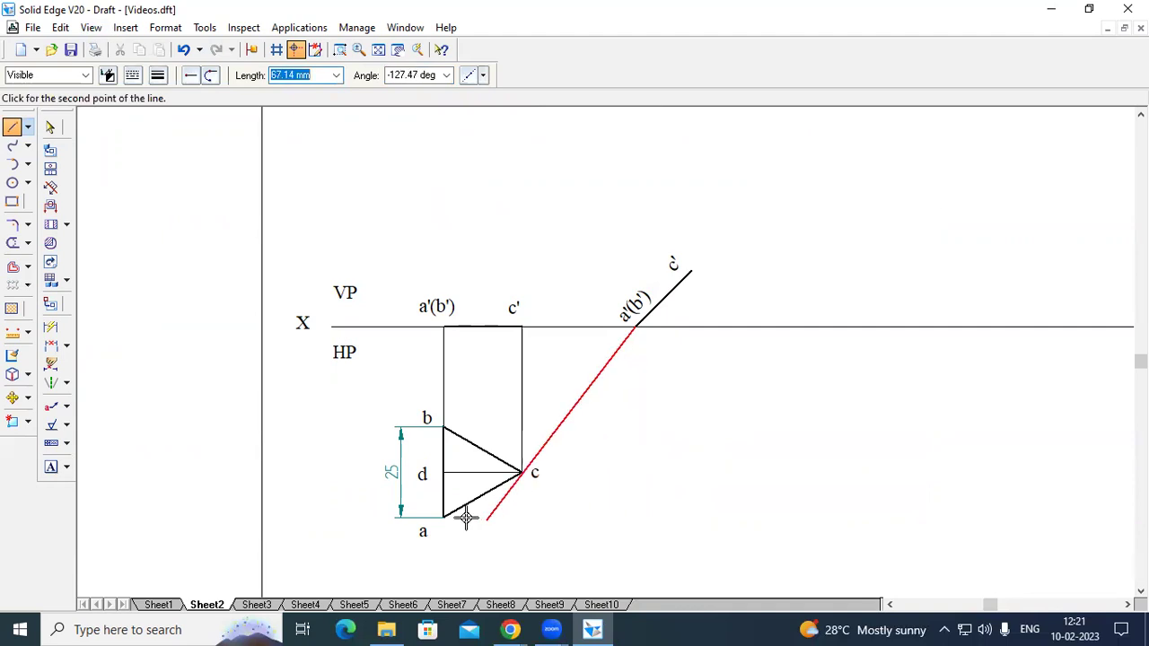
pyautogui.click(635, 519)
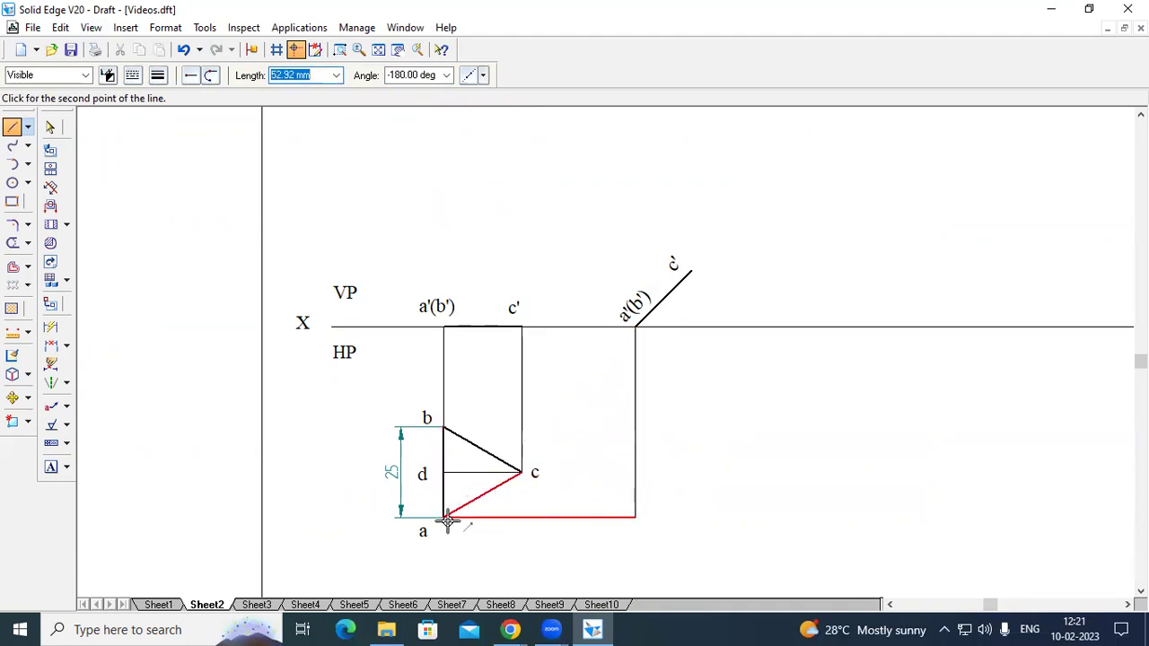
# - Draw a 0.18 mm wide horizontal projector between corner a and the lower end of the vertical projector, undoing the first uneven attempt
pyautogui.click(446, 518)
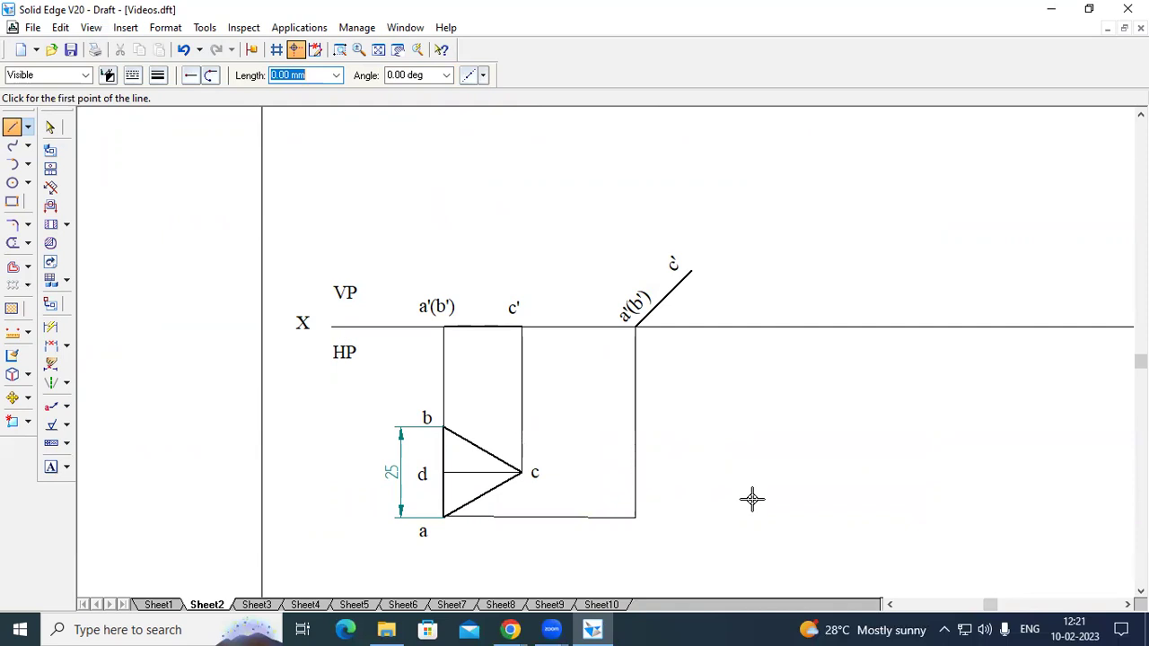
pyautogui.hotkey('ctrl', 'z')
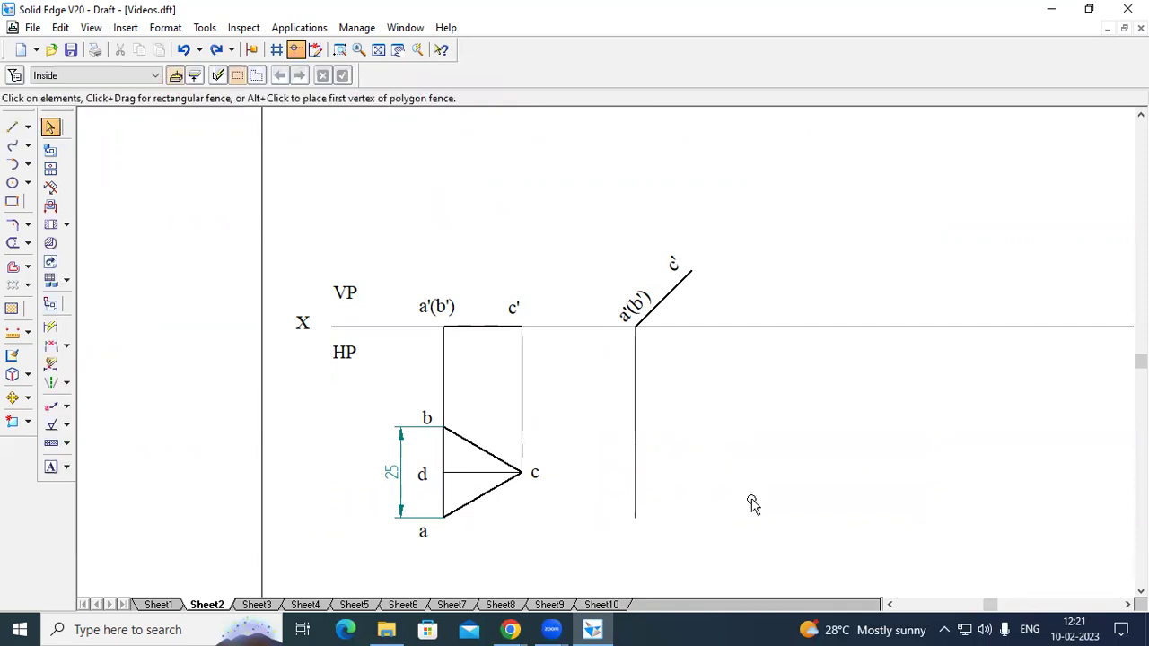
pyautogui.click(12, 128)
pyautogui.click(158, 75)
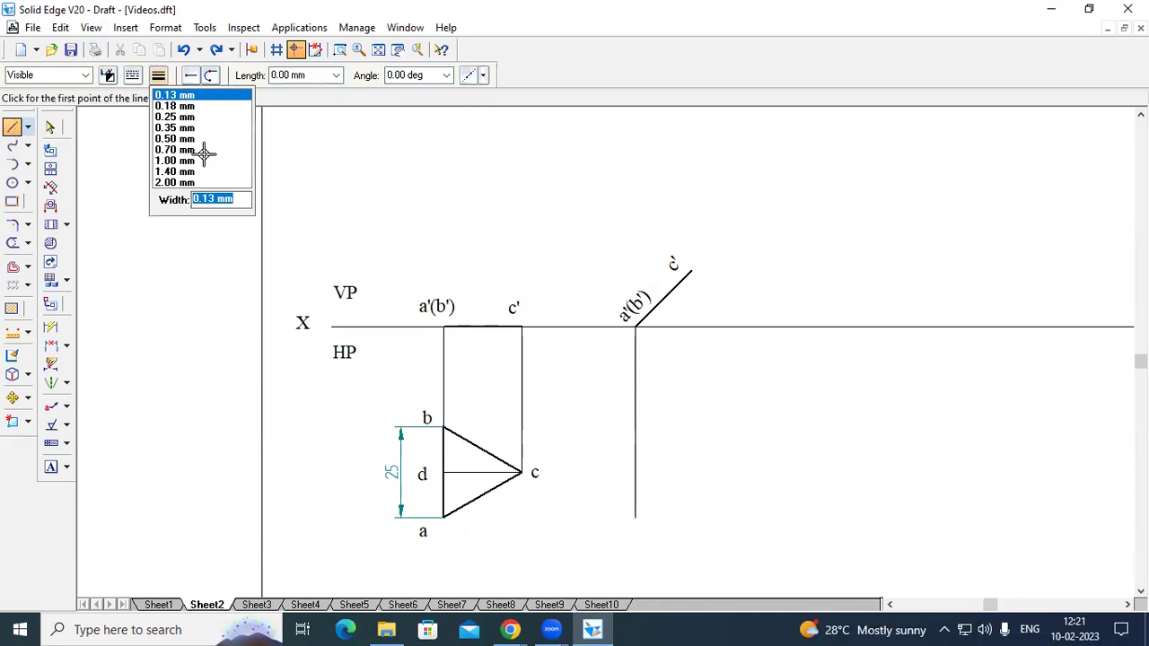
pyautogui.click(180, 107)
pyautogui.click(443, 518)
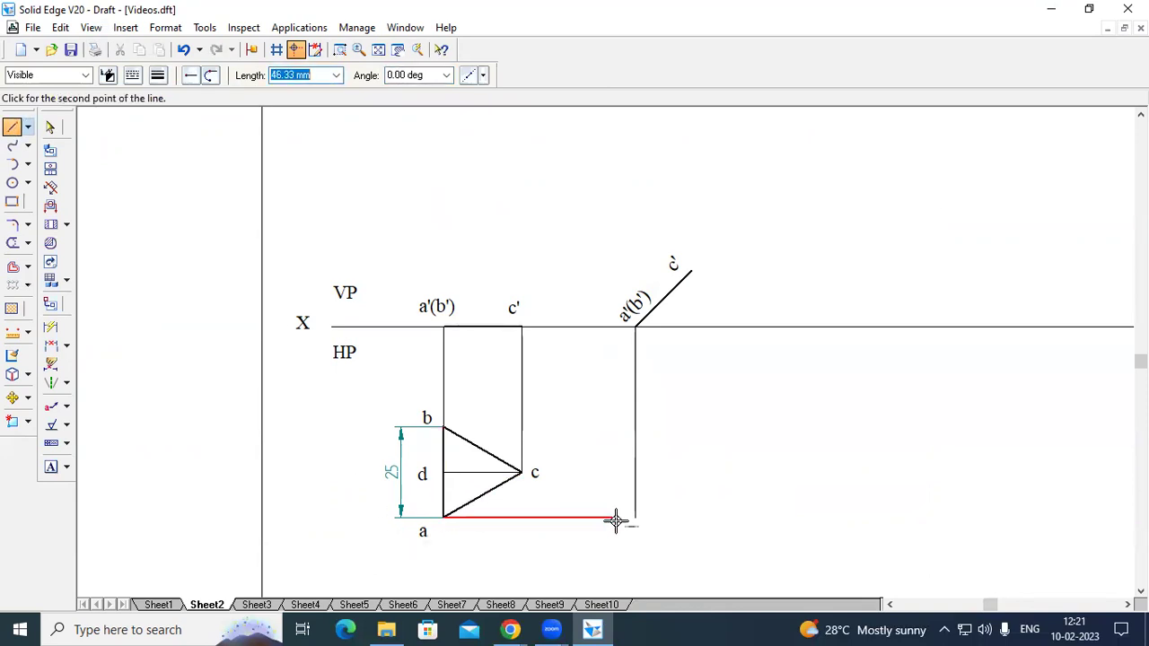
pyautogui.click(639, 520)
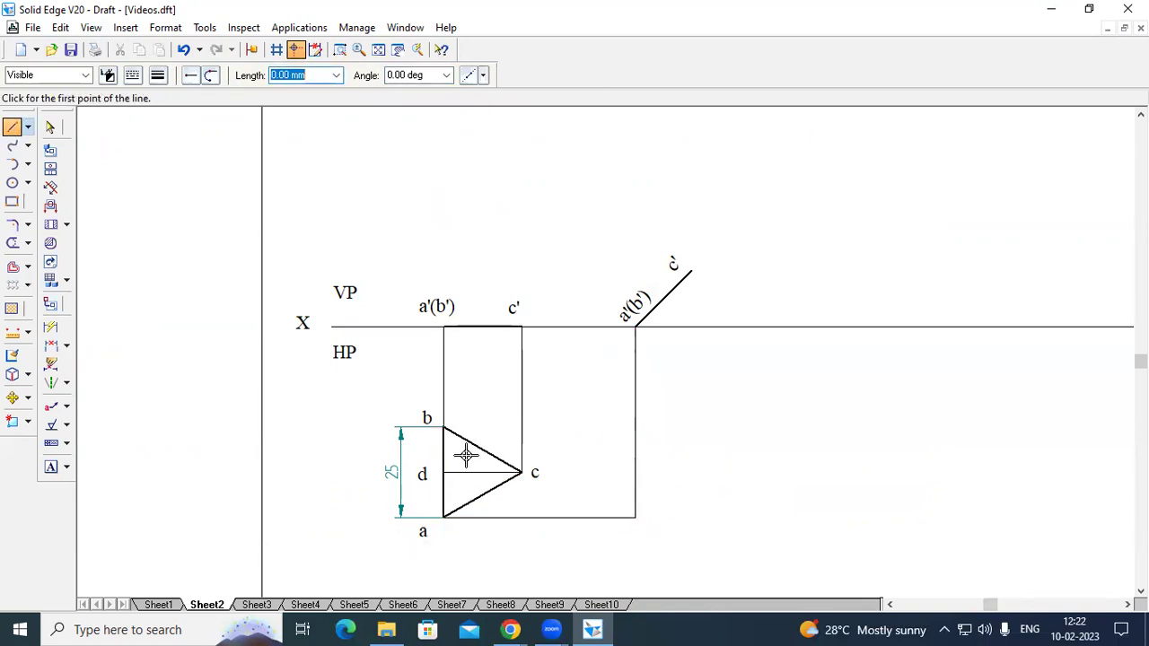
# - Draw a horizontal projector from corner b and trim the part extending beyond the vertical projector
pyautogui.click(444, 429)
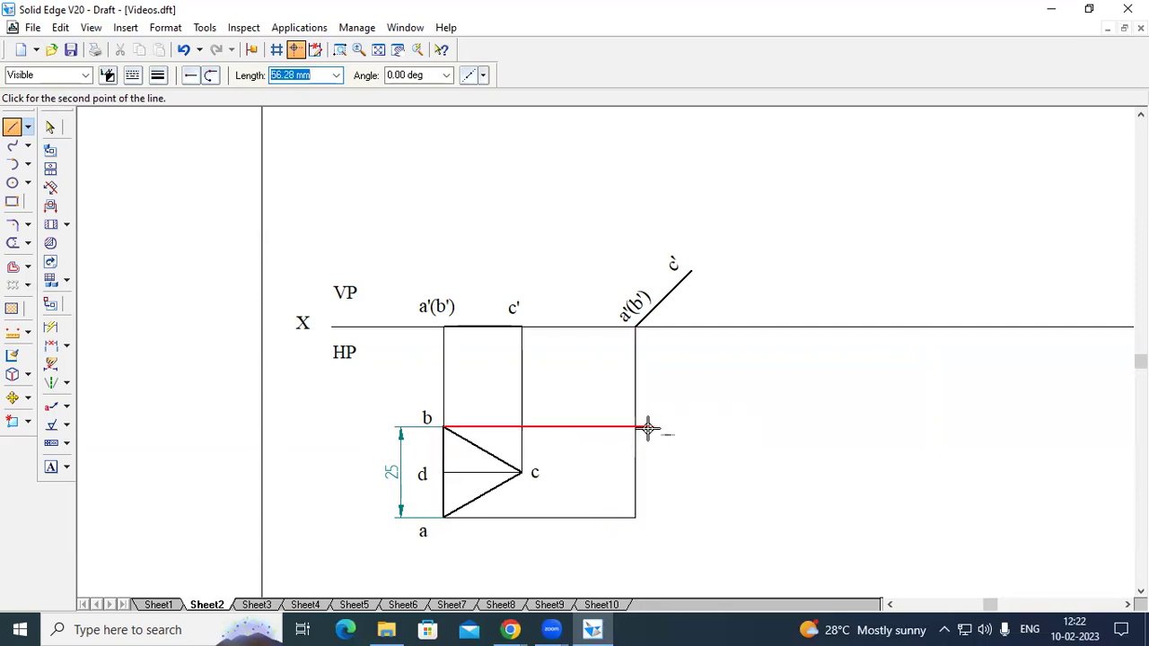
pyautogui.click(687, 428)
pyautogui.click(28, 244)
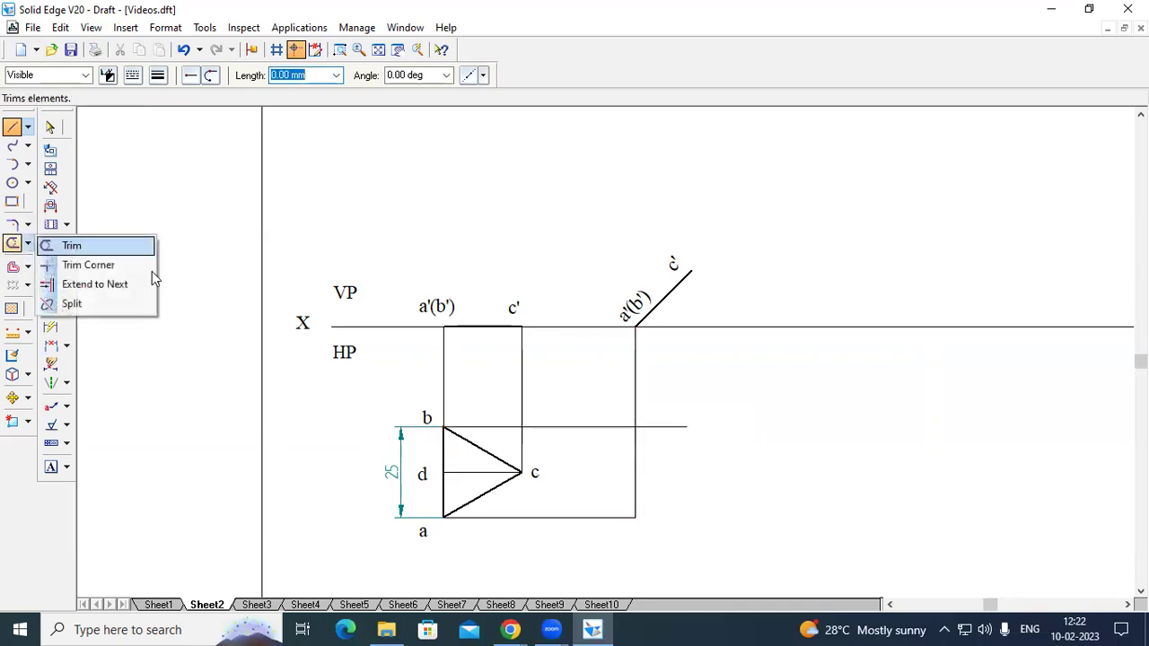
pyautogui.click(72, 249)
pyautogui.moveTo(641, 426); pyautogui.dragTo(666, 428)
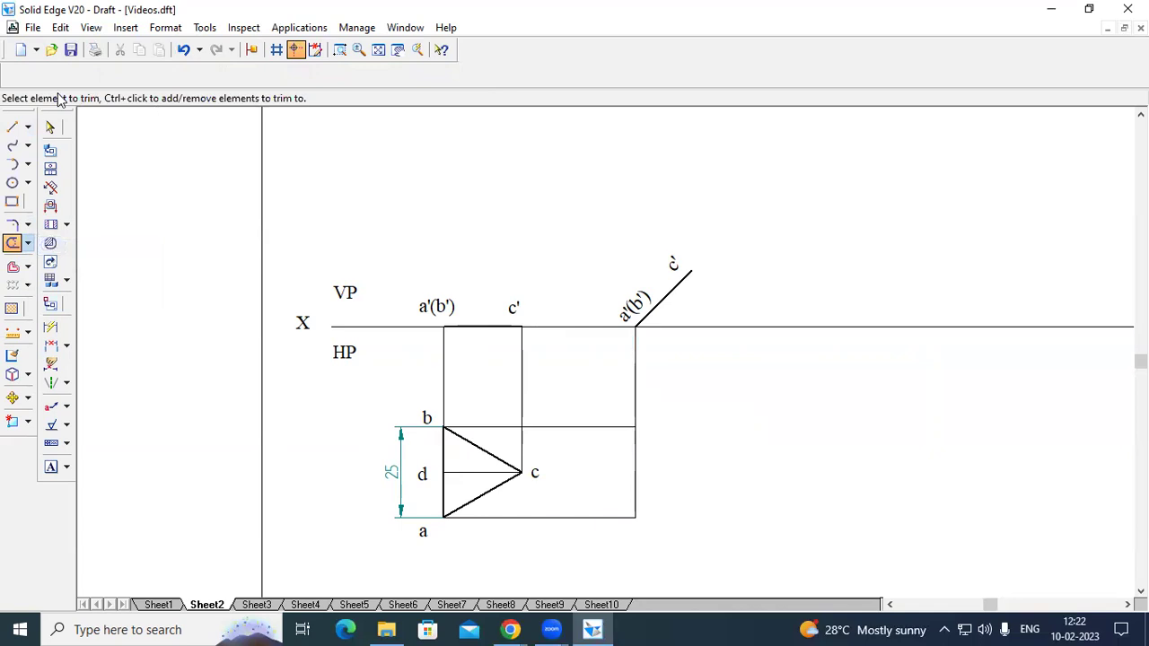
# - Draw a thin vertical projector from c' of the inclined view down to the level of corner c
pyautogui.click(12, 129)
pyautogui.click(131, 74)
pyautogui.click(151, 98)
pyautogui.click(158, 75)
pyautogui.click(169, 161)
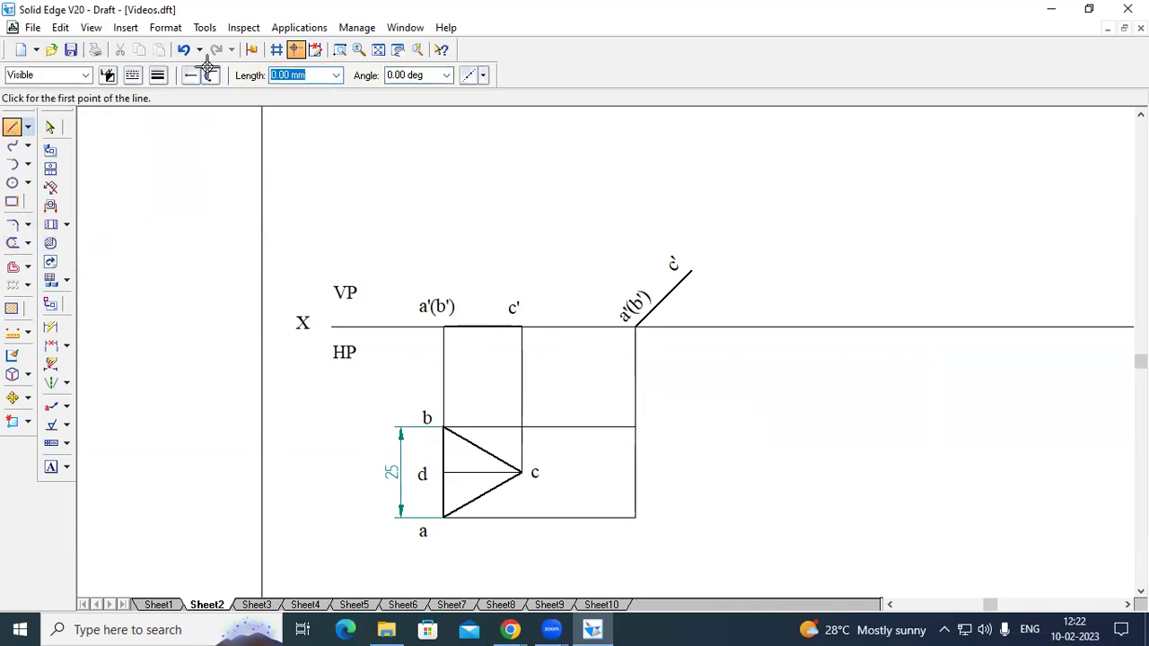
pyautogui.click(693, 271)
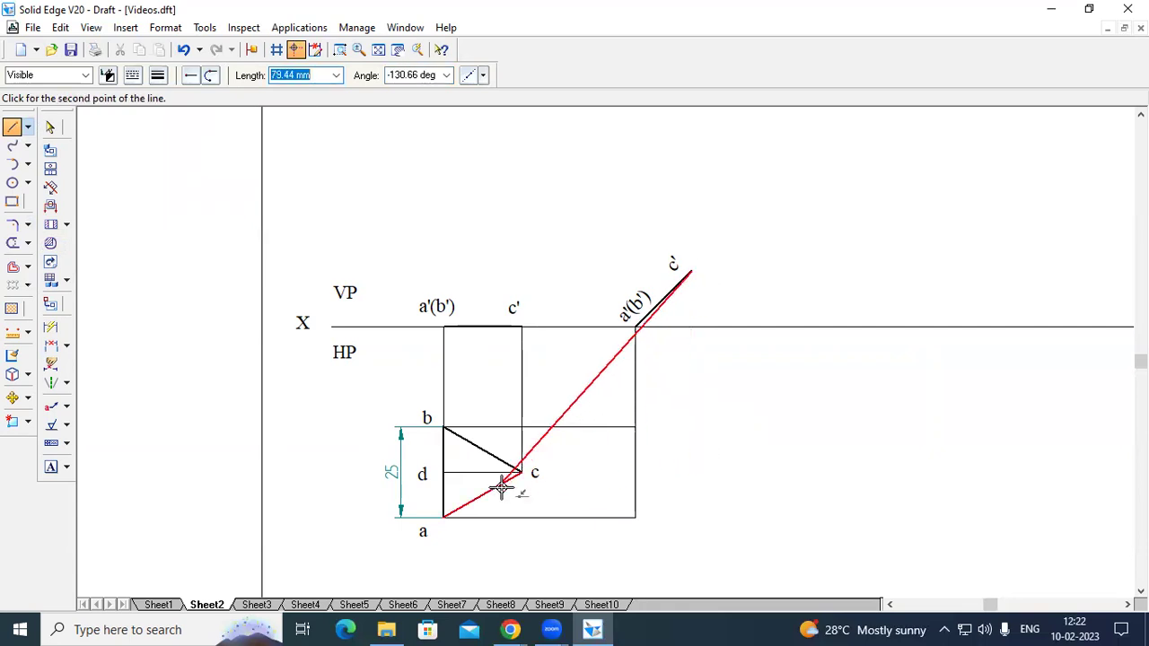
pyautogui.click(692, 470)
pyautogui.rightClick(723, 467)
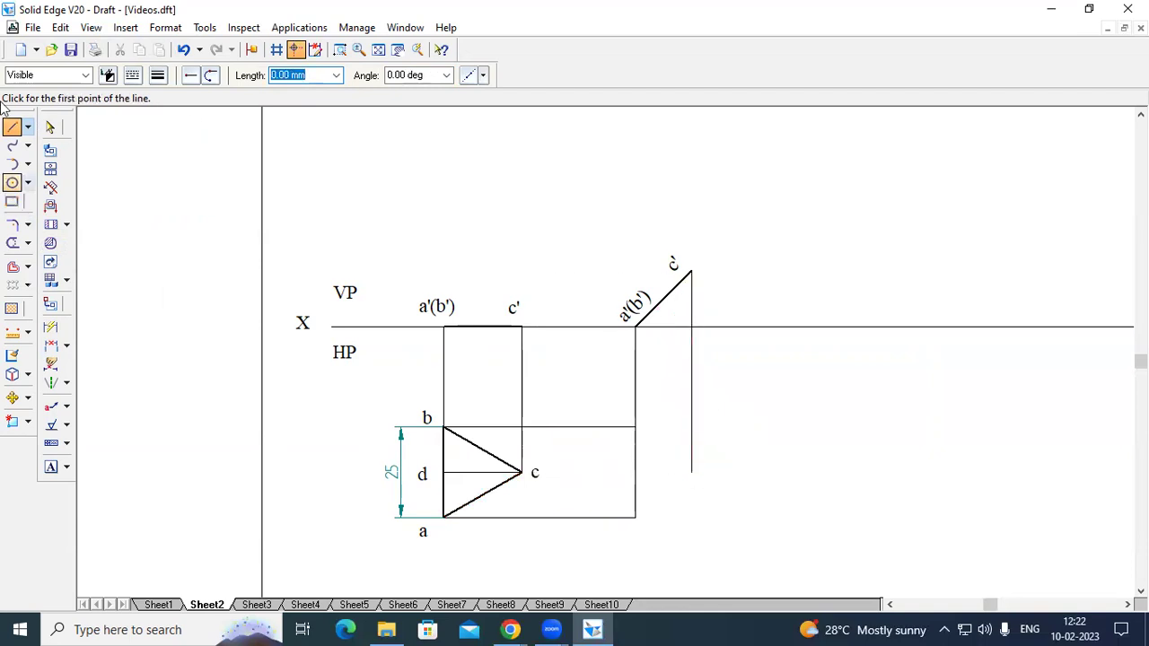
# - Draw the second top view triangle in a thicker line through the projected points of b, c and a
pyautogui.click(157, 79)
pyautogui.click(187, 136)
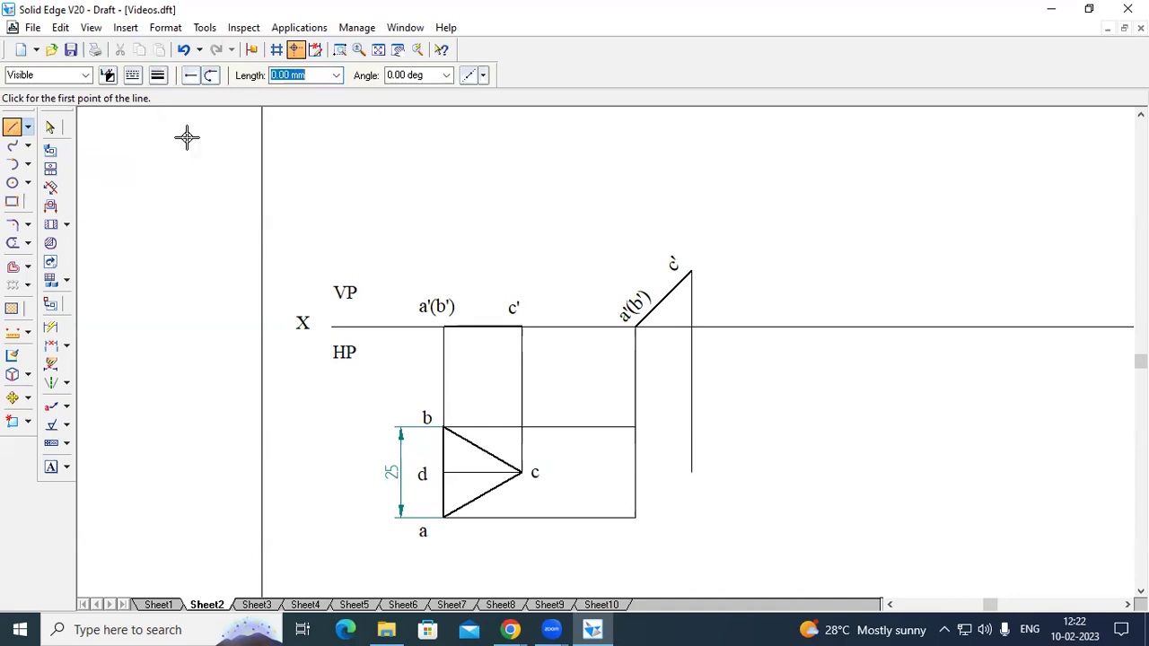
pyautogui.click(636, 428)
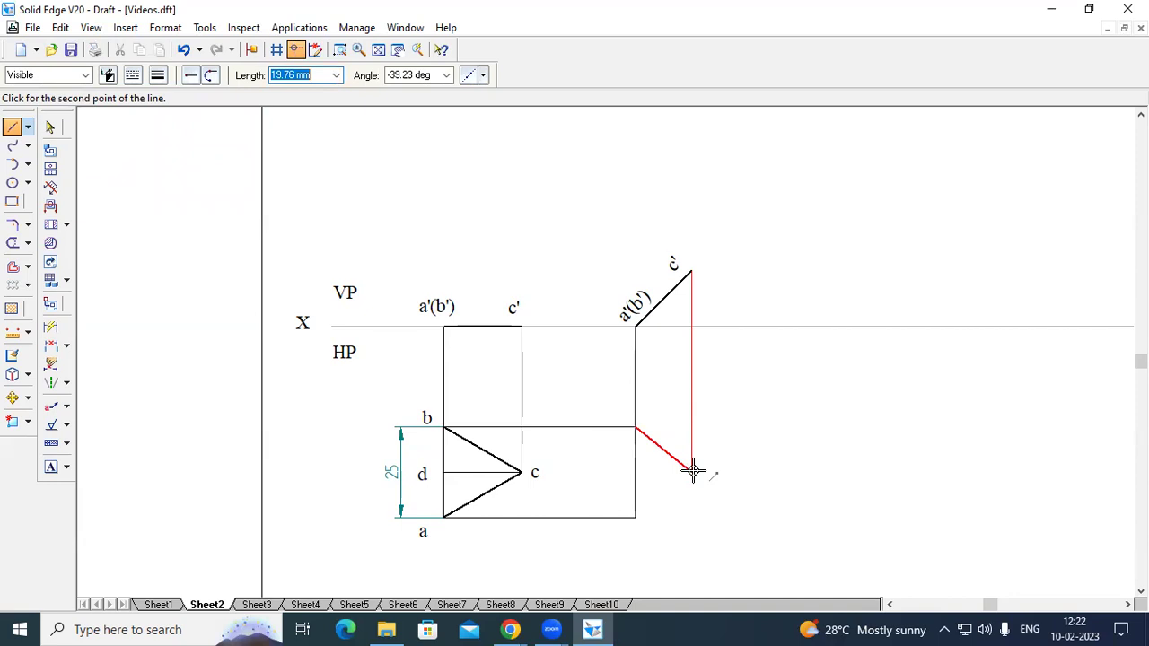
pyautogui.click(692, 471)
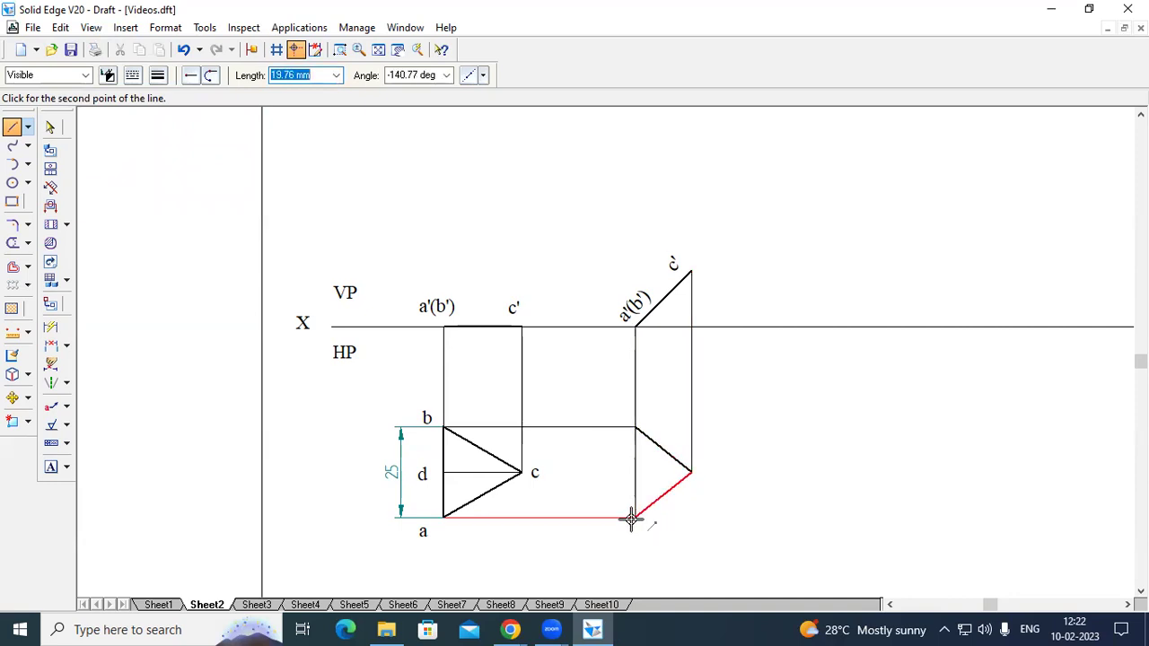
pyautogui.click(635, 519)
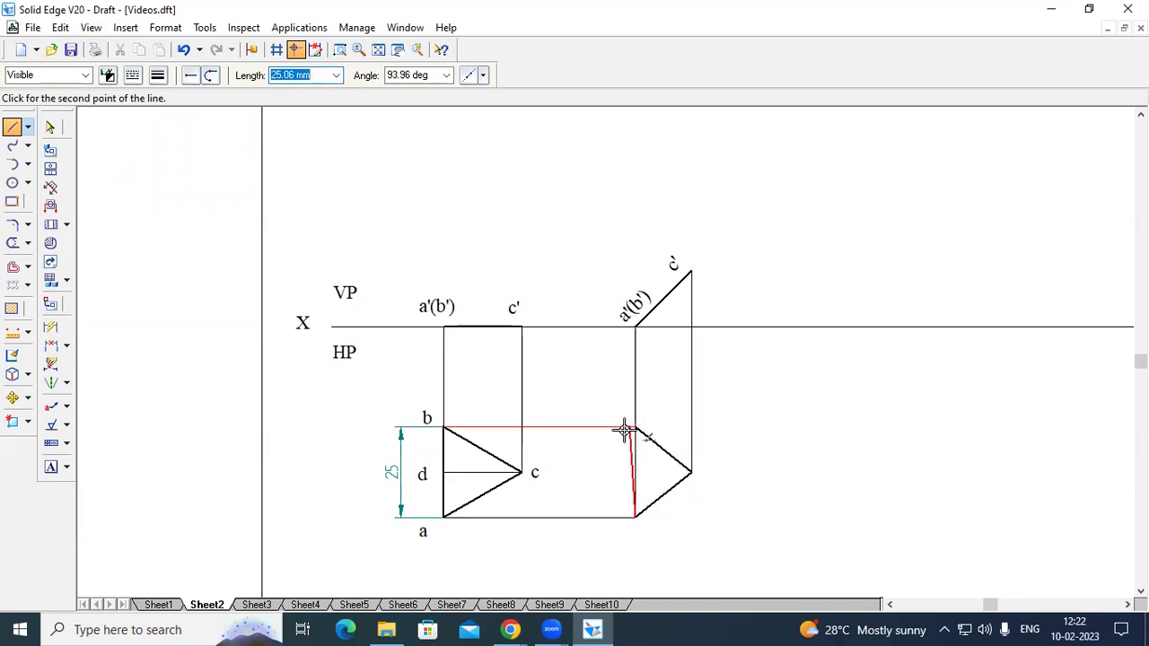
pyautogui.click(635, 428)
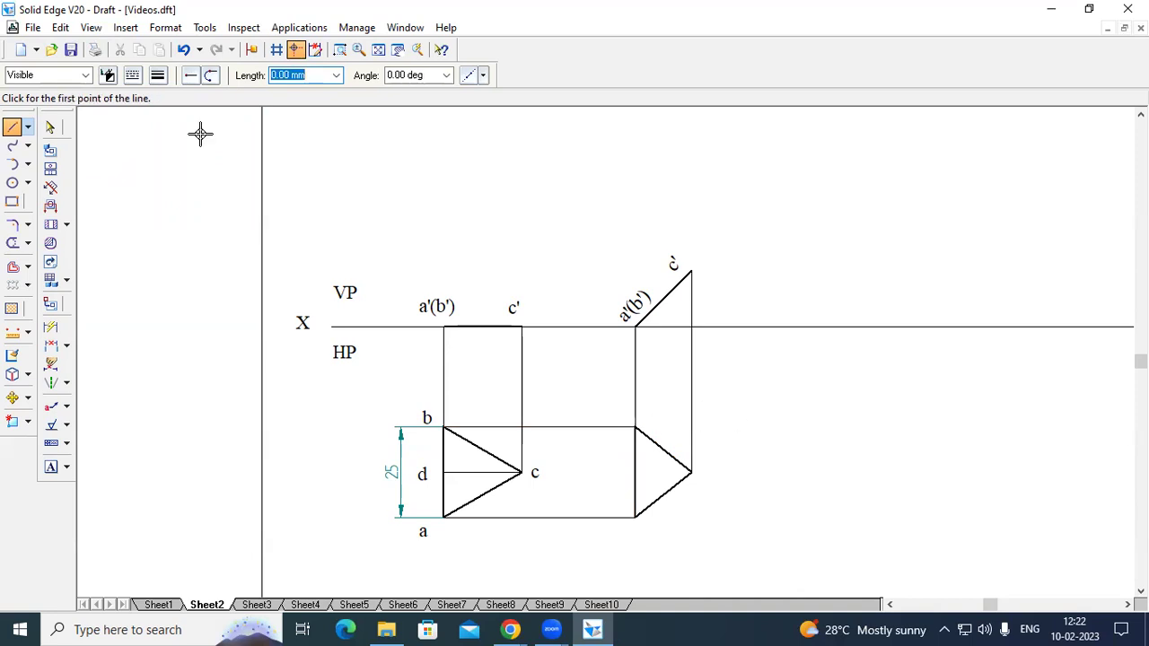
# - Draw a 0.13 mm wide median in the second triangle from its c corner to the midpoint of the vertical side
pyautogui.click(132, 75)
pyautogui.click(158, 75)
pyautogui.click(169, 95)
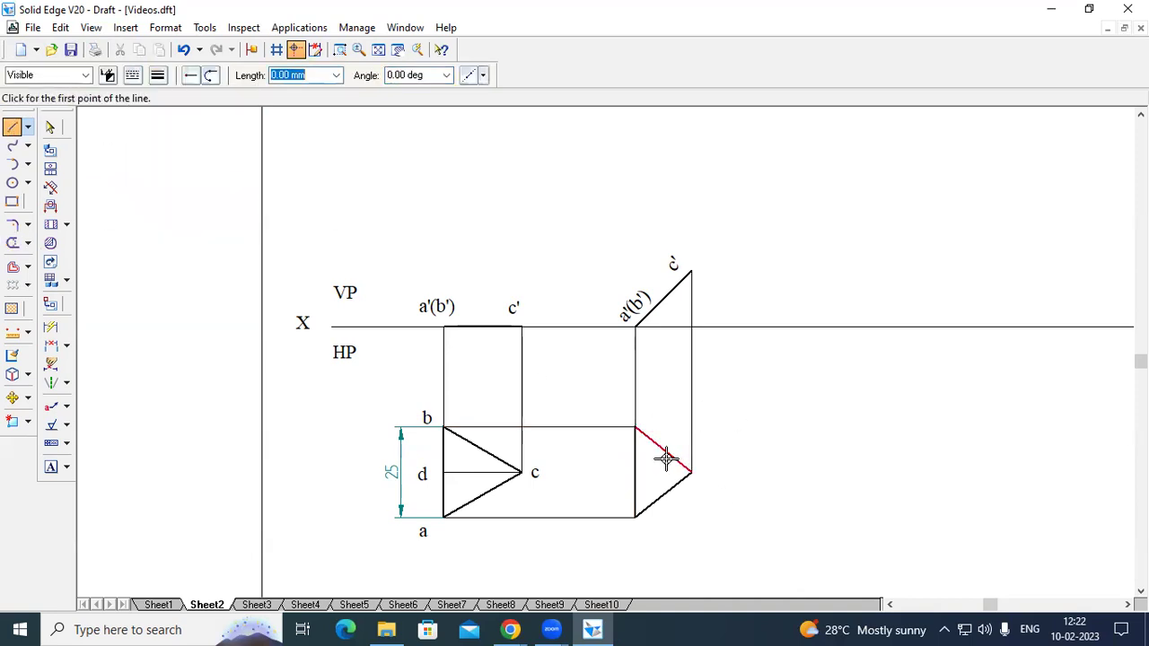
pyautogui.click(689, 472)
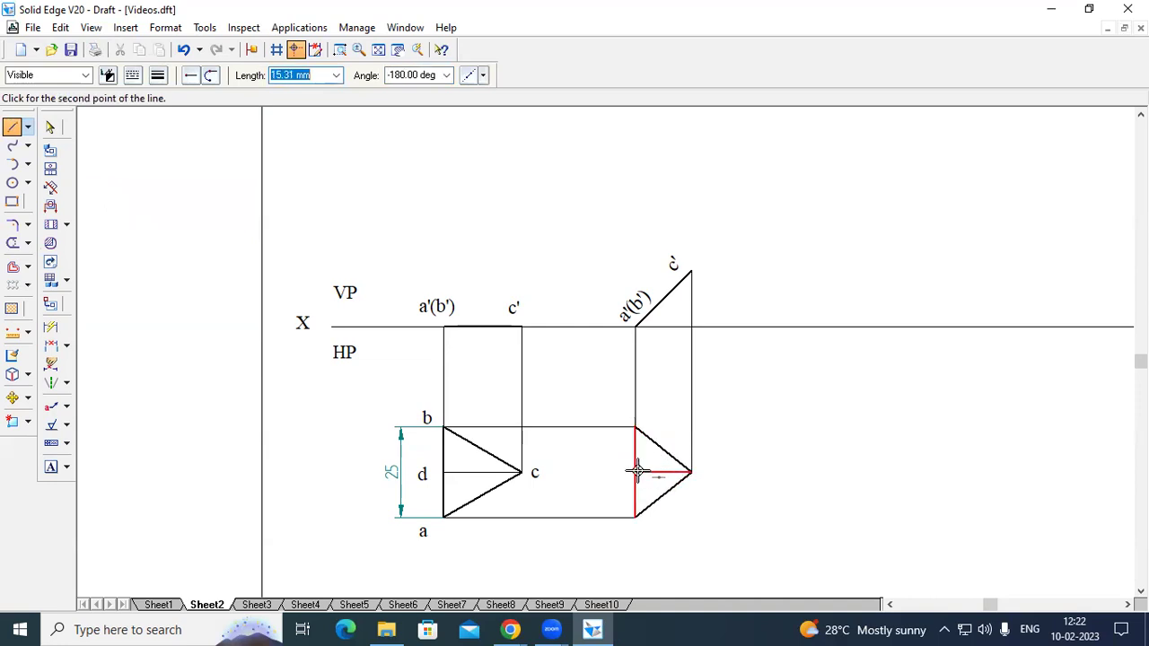
pyautogui.click(636, 472)
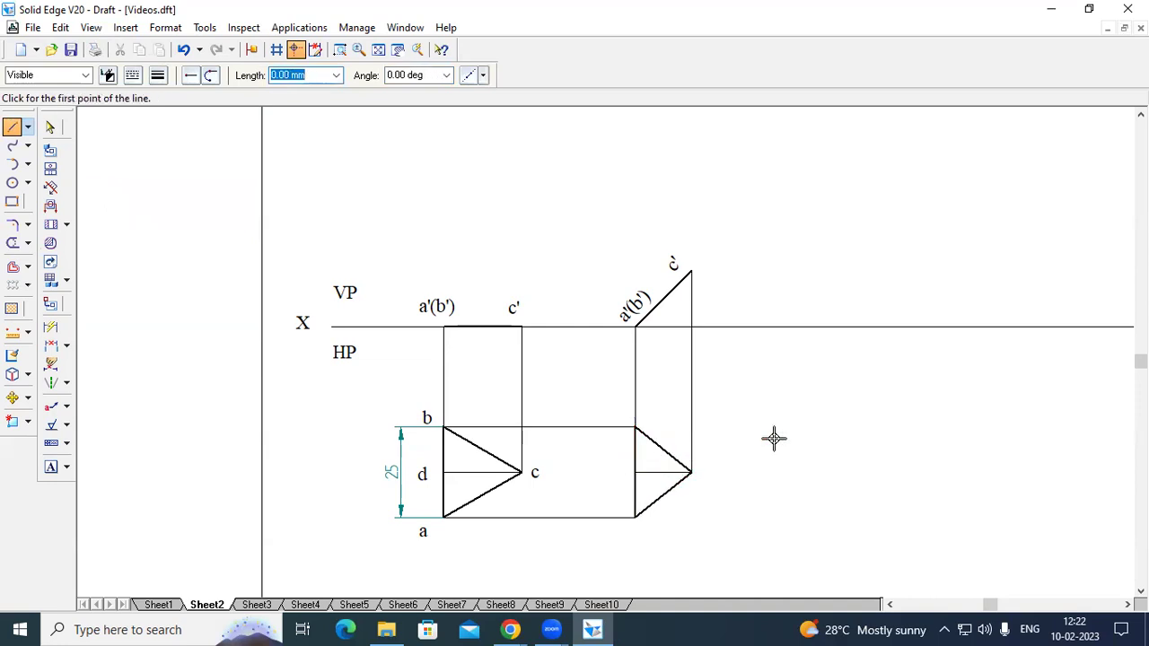
# - Label the second triangle's corners a, b and c beside the matching points
pyautogui.click(51, 466)
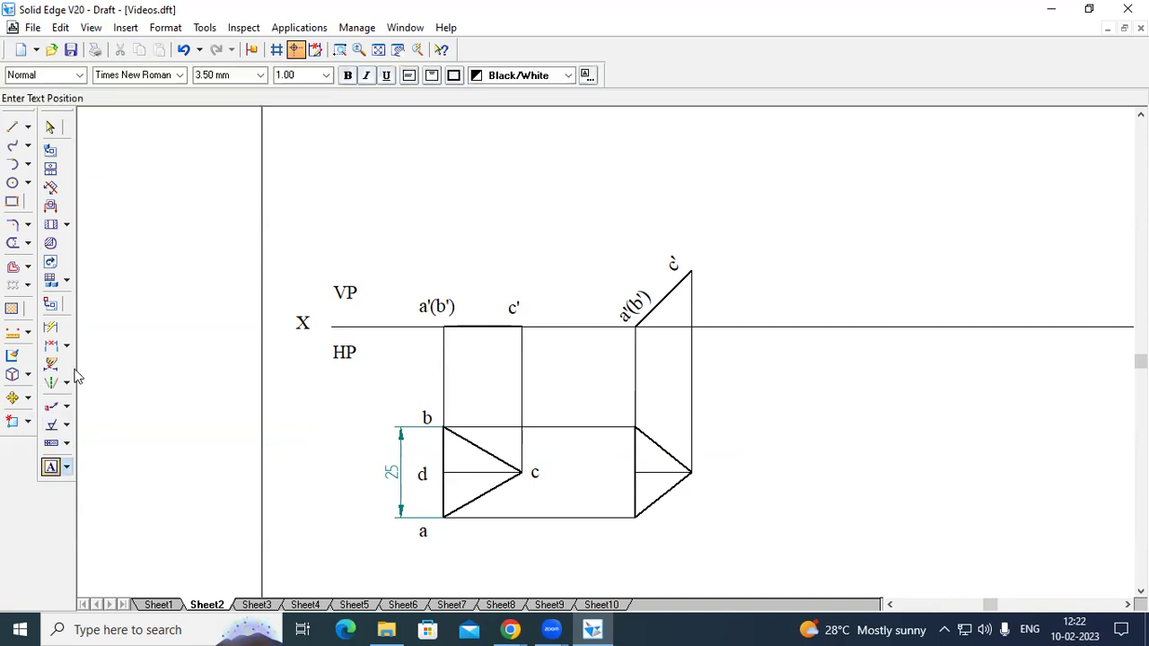
pyautogui.click(651, 539)
pyautogui.write('a')
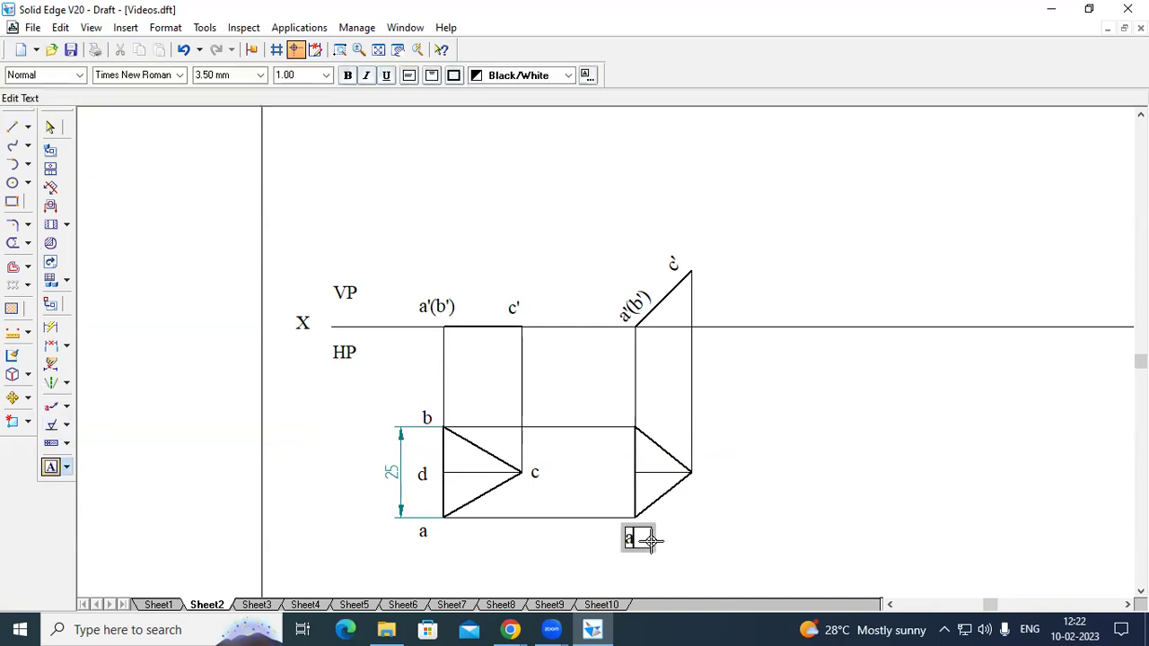
pyautogui.click(624, 413)
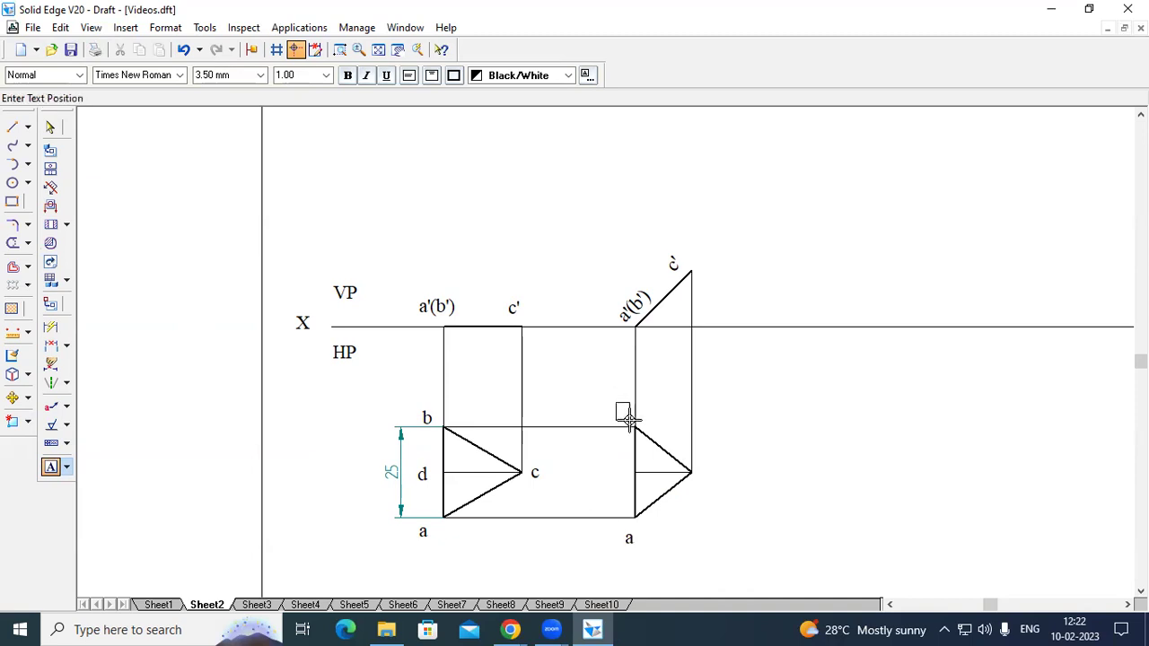
pyautogui.click(629, 419)
pyautogui.write('b')
pyautogui.click(705, 465)
pyautogui.click(722, 481)
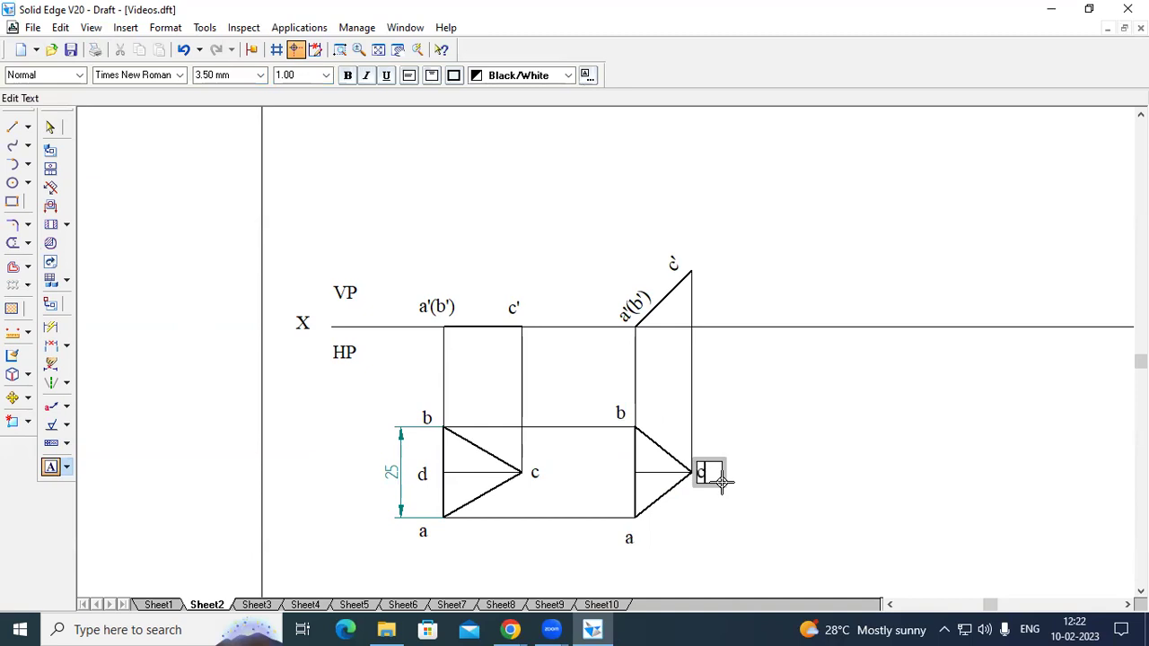
pyautogui.write('c')
pyautogui.click(826, 506)
pyautogui.click(826, 508)
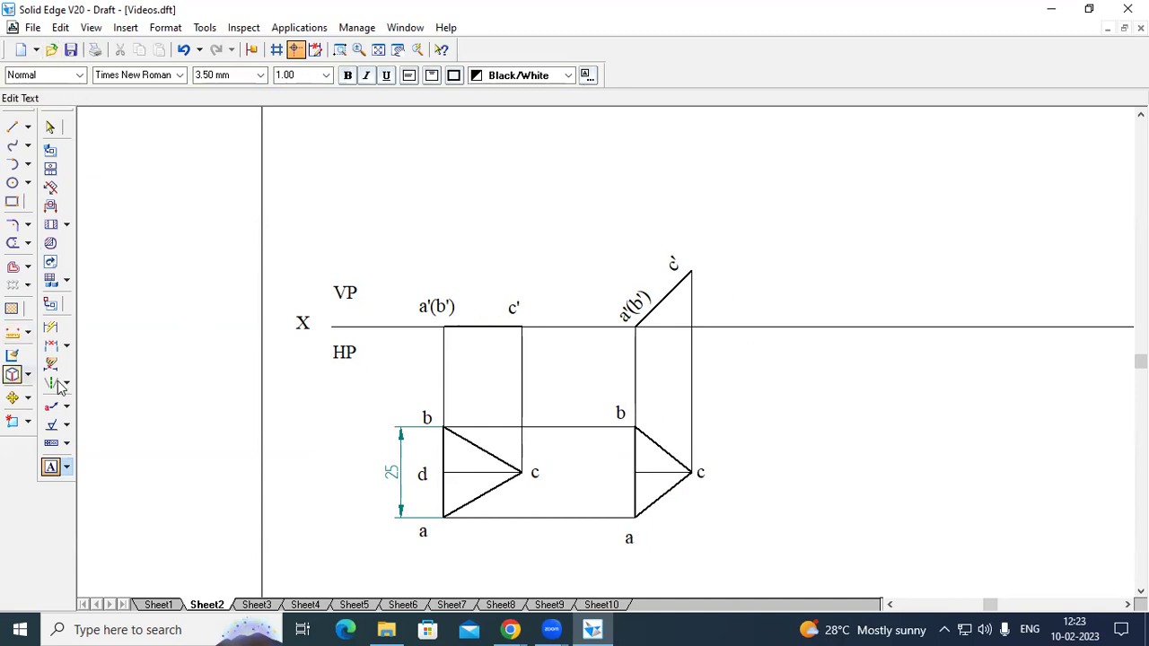
# - Dimension the angle between the inclined front view line and XY, and fit the whole sheet in view
pyautogui.click(66, 348)
pyautogui.click(126, 371)
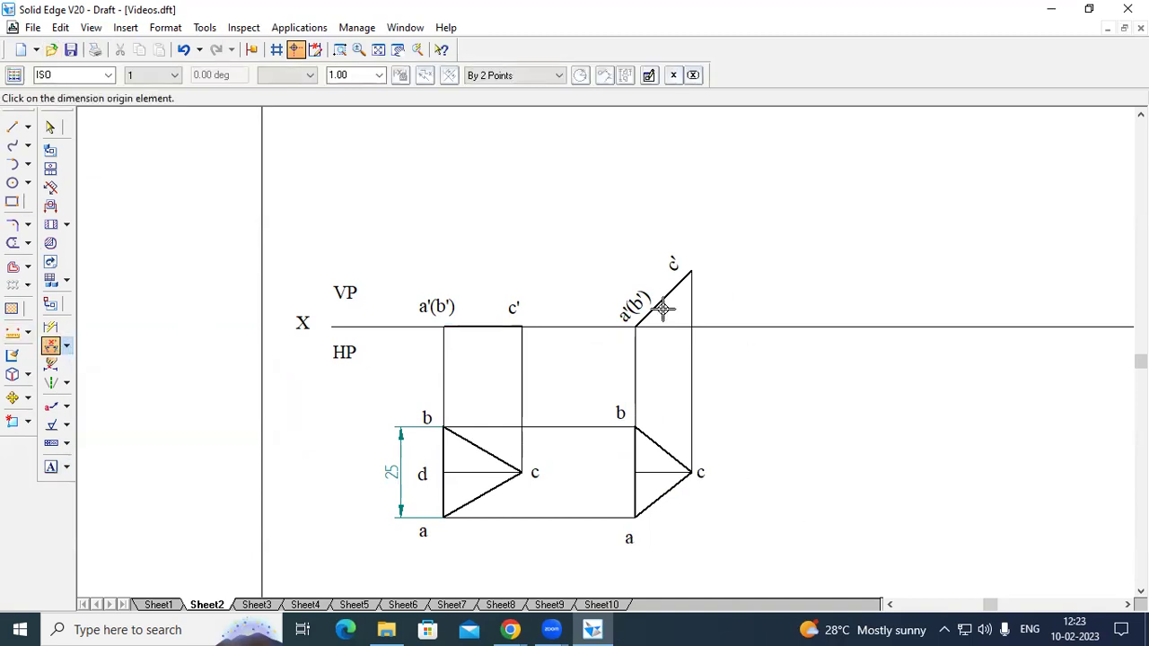
pyautogui.click(653, 312)
pyautogui.click(659, 327)
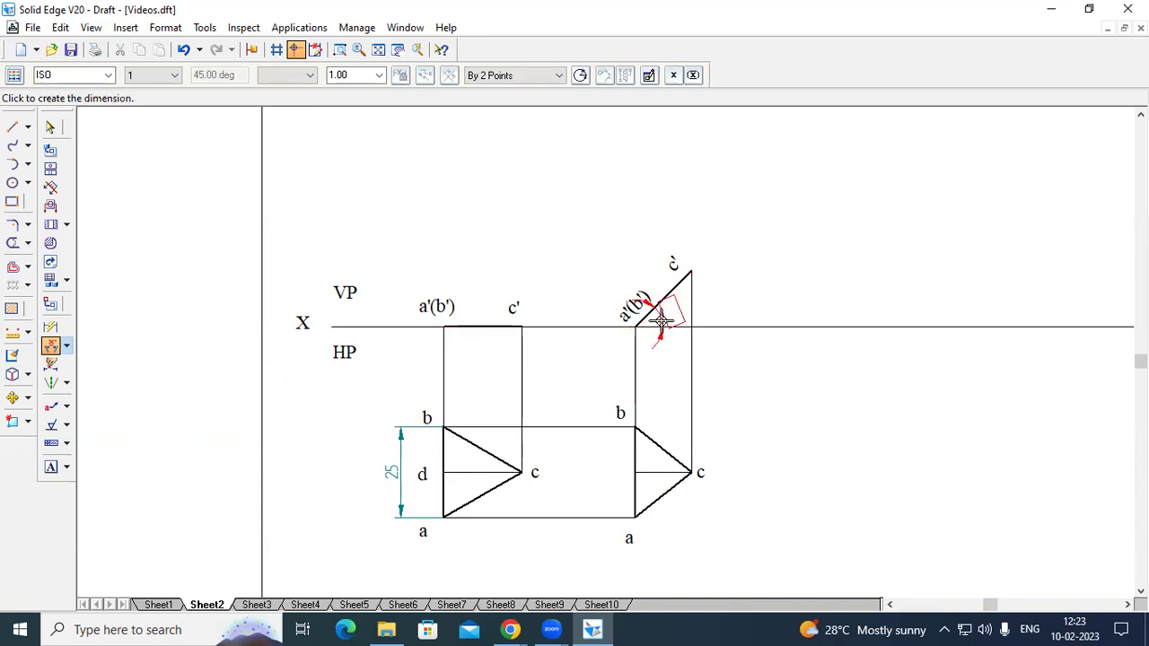
pyautogui.click(670, 330)
pyautogui.click(378, 49)
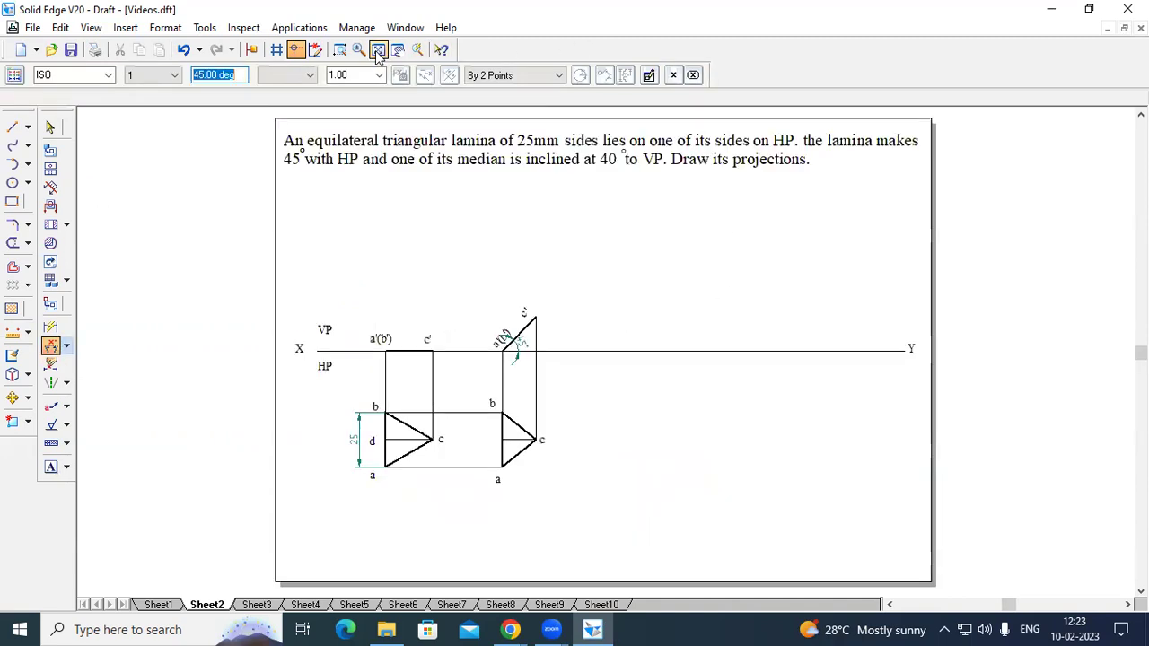
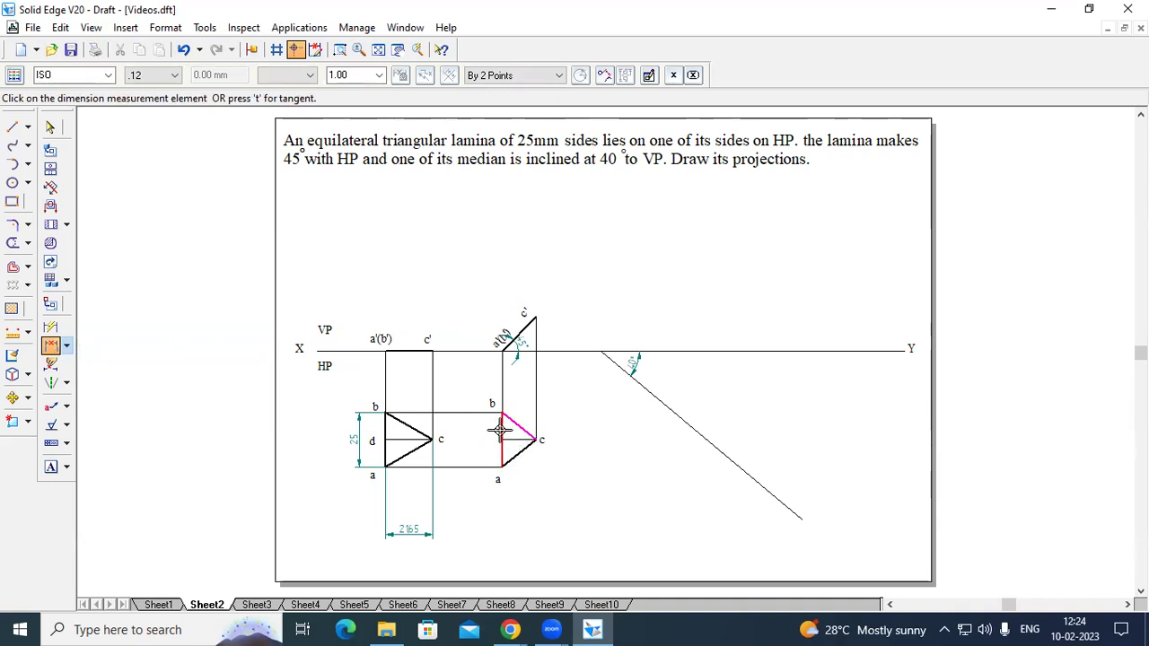
# - Dimension the horizontal distance from side ab to corner c in the second top view, placing it below the triangle
pyautogui.click(500, 431)
pyautogui.click(539, 540)
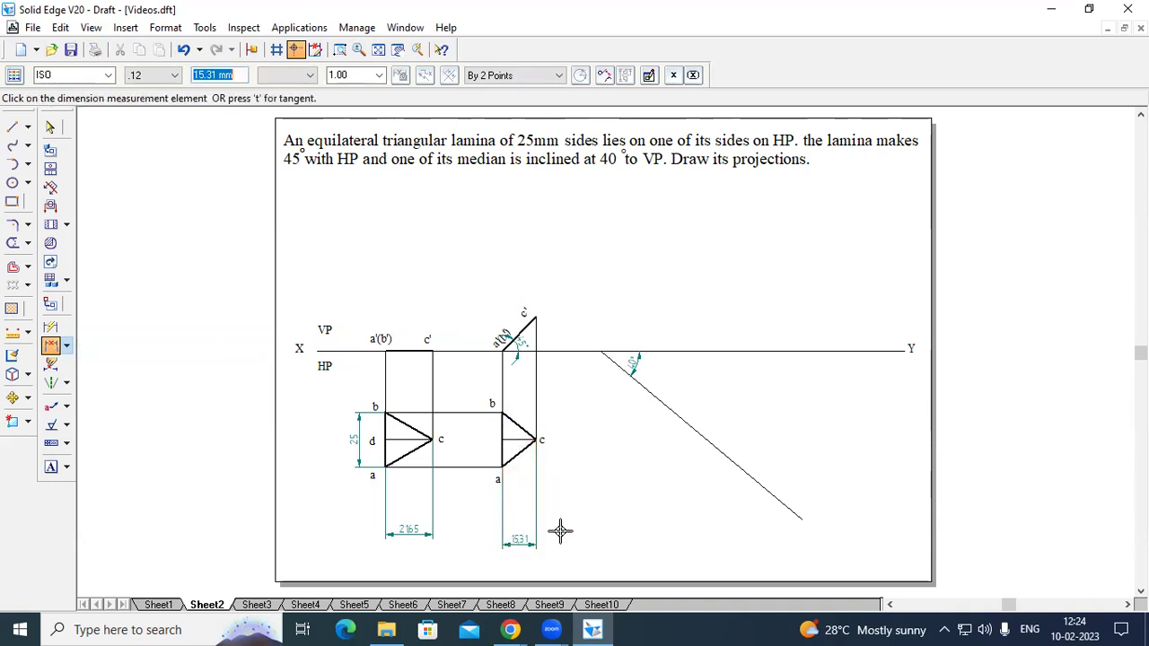
# - Draw a short 21.65 mm radius arc centred on the 40° line below XY, ending where it meets that line
pyautogui.click(28, 164)
pyautogui.click(101, 206)
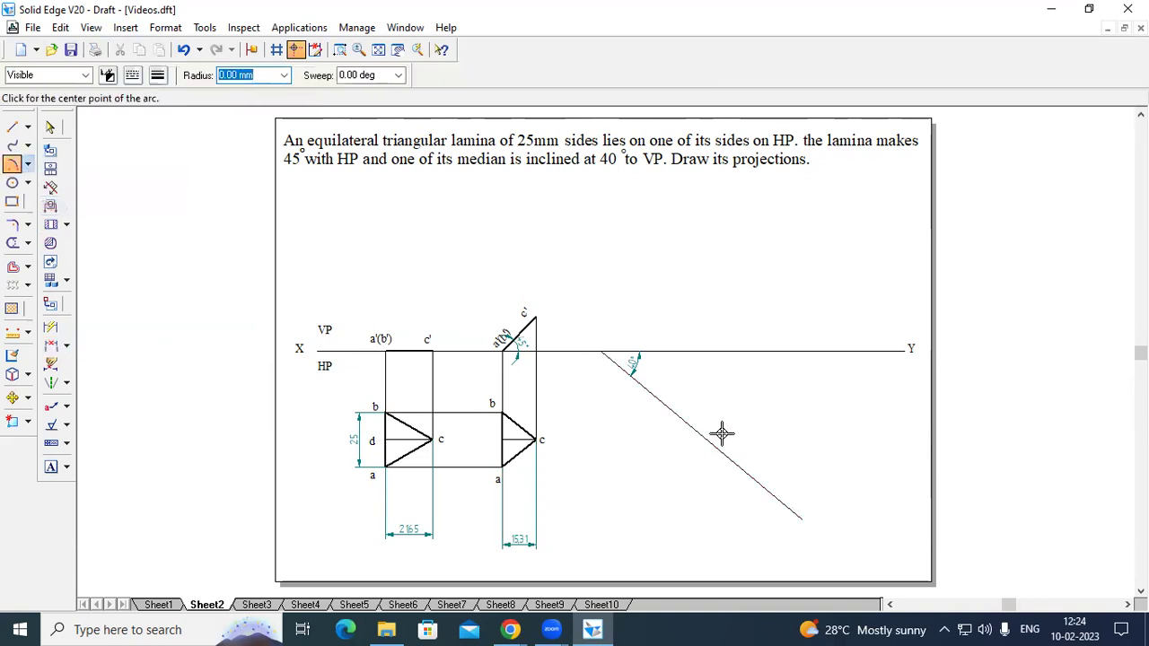
pyautogui.click(656, 399)
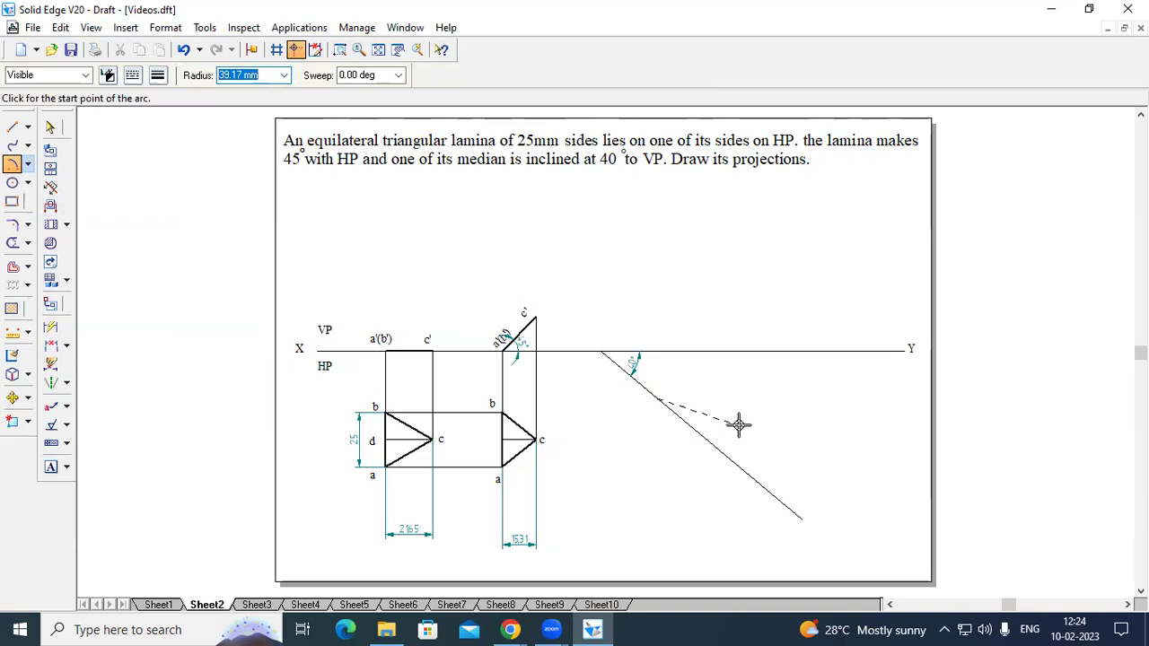
pyautogui.write('21')
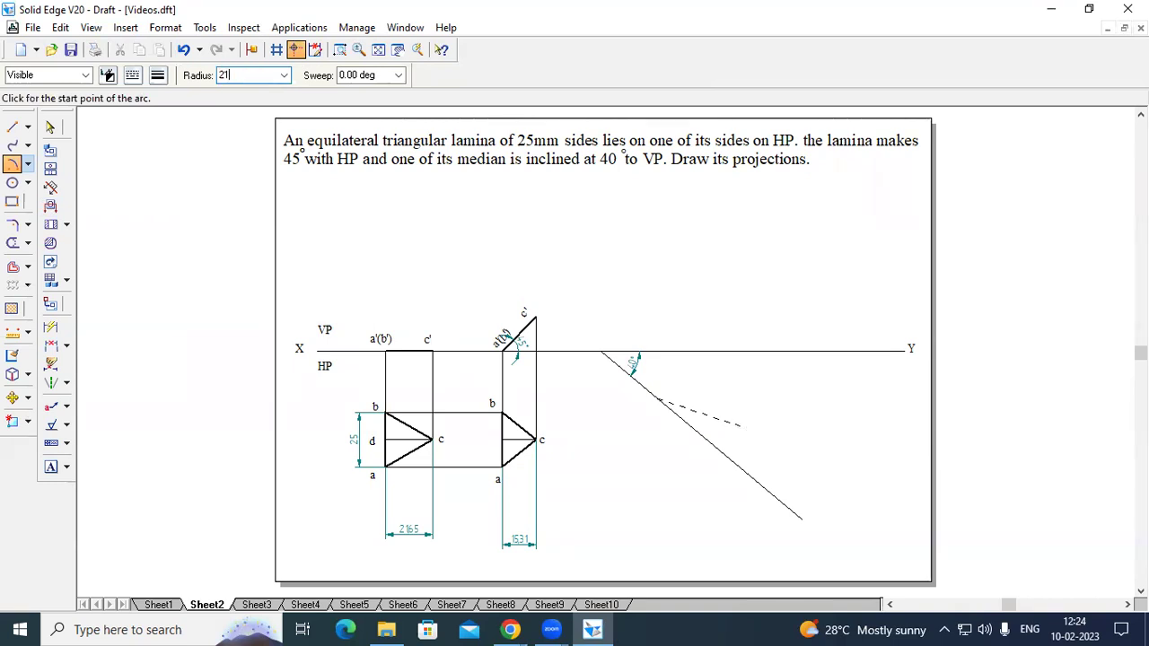
pyautogui.write('.65')
pyautogui.press('Tab')
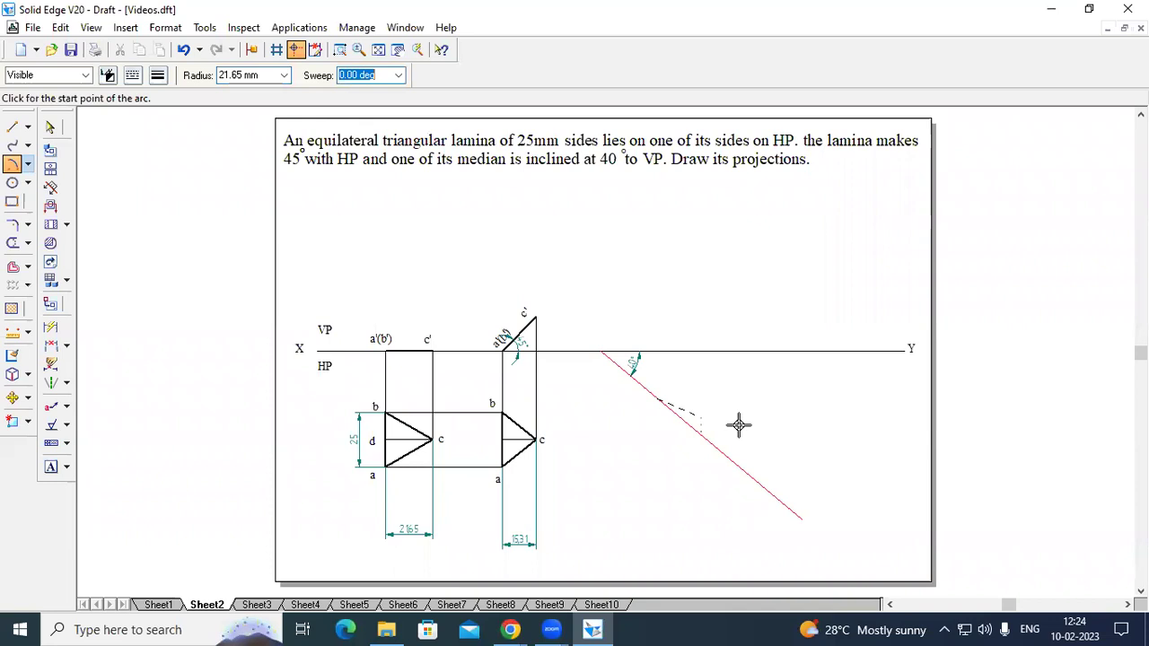
pyautogui.click(747, 419)
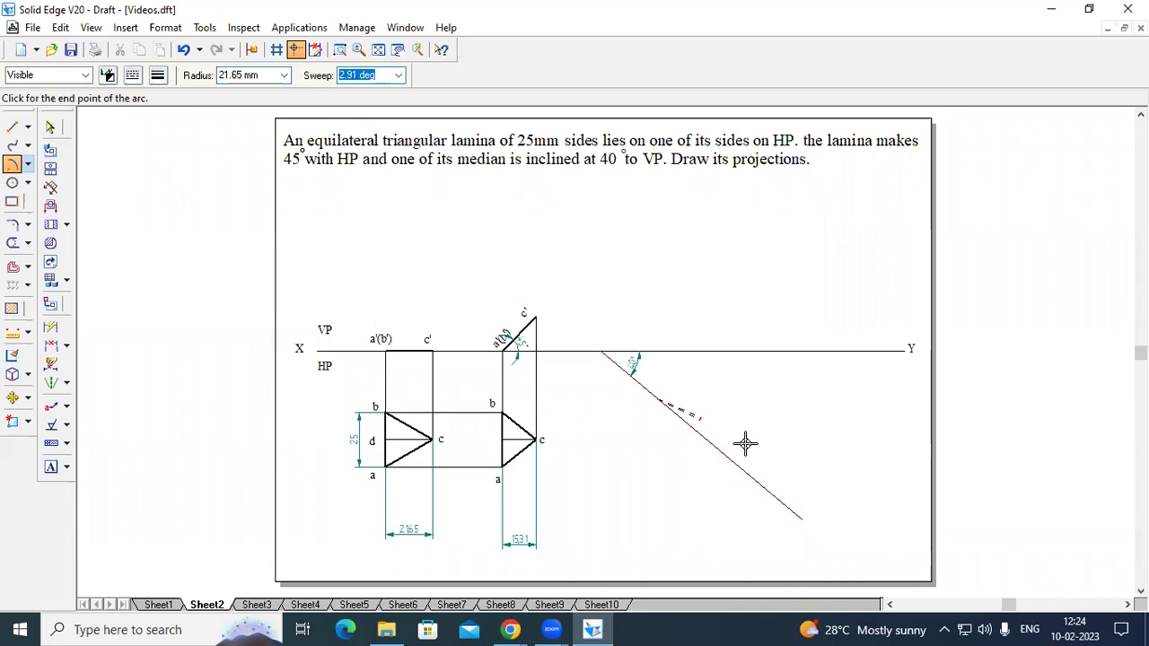
pyautogui.click(736, 462)
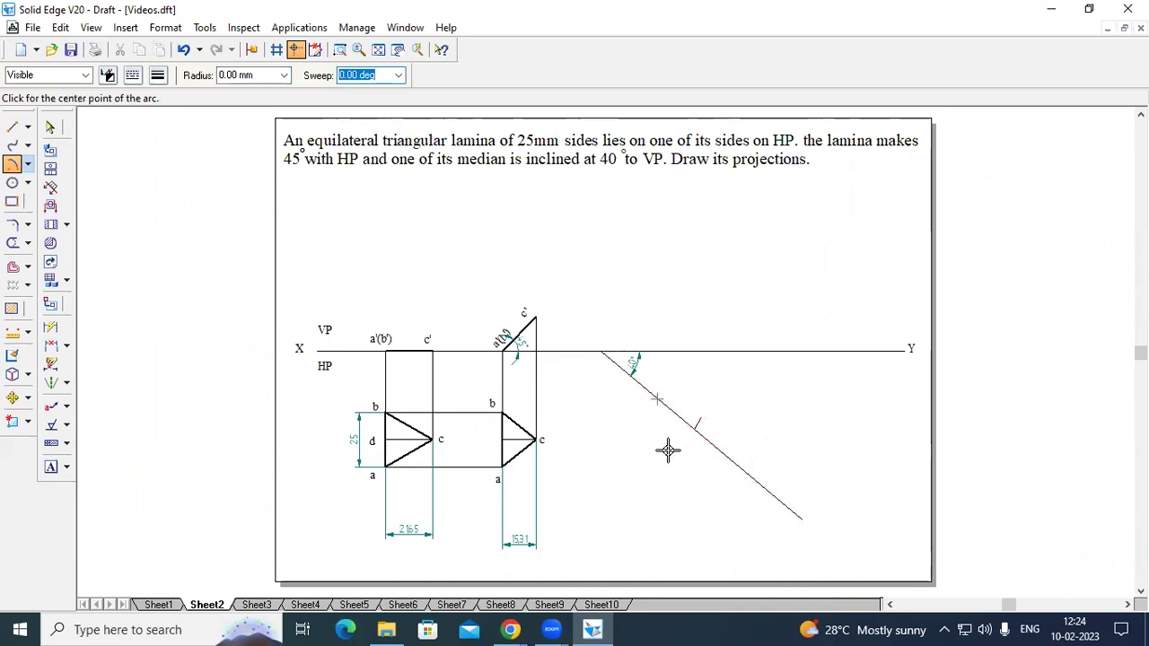
# - Draw a 0.13 mm wide horizontal dash-dot locus line leftward from the point where the arc meets the 40° line
pyautogui.click(339, 50)
pyautogui.moveTo(566, 267); pyautogui.dragTo(823, 493)
pyautogui.click(12, 127)
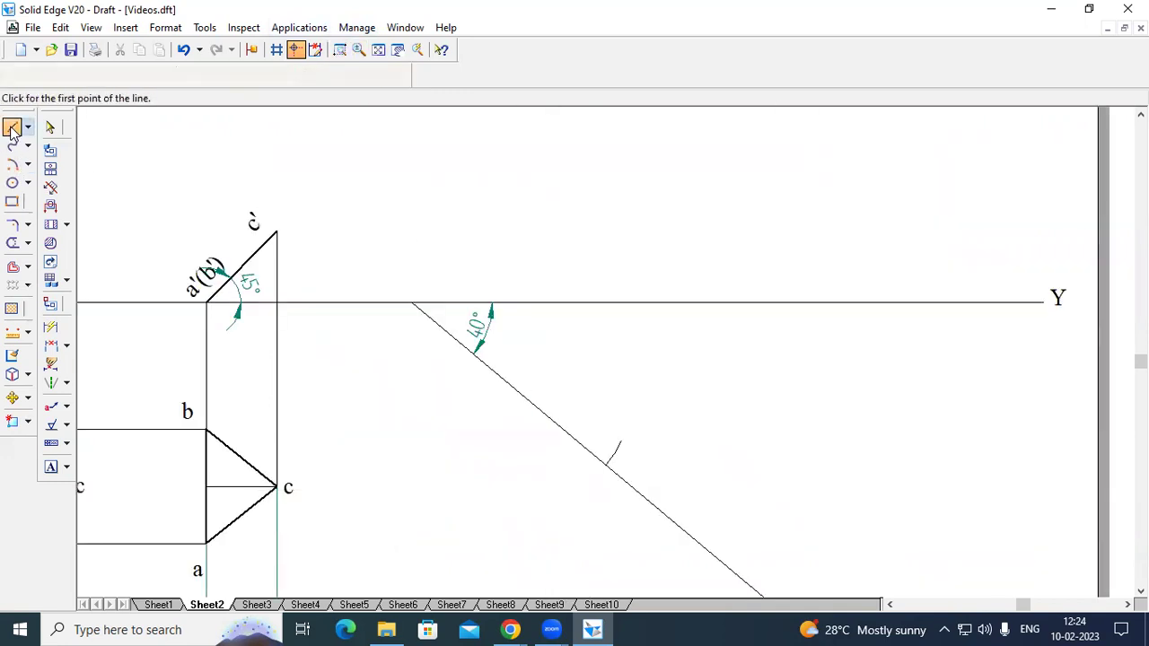
pyautogui.click(133, 75)
pyautogui.click(156, 118)
pyautogui.click(158, 74)
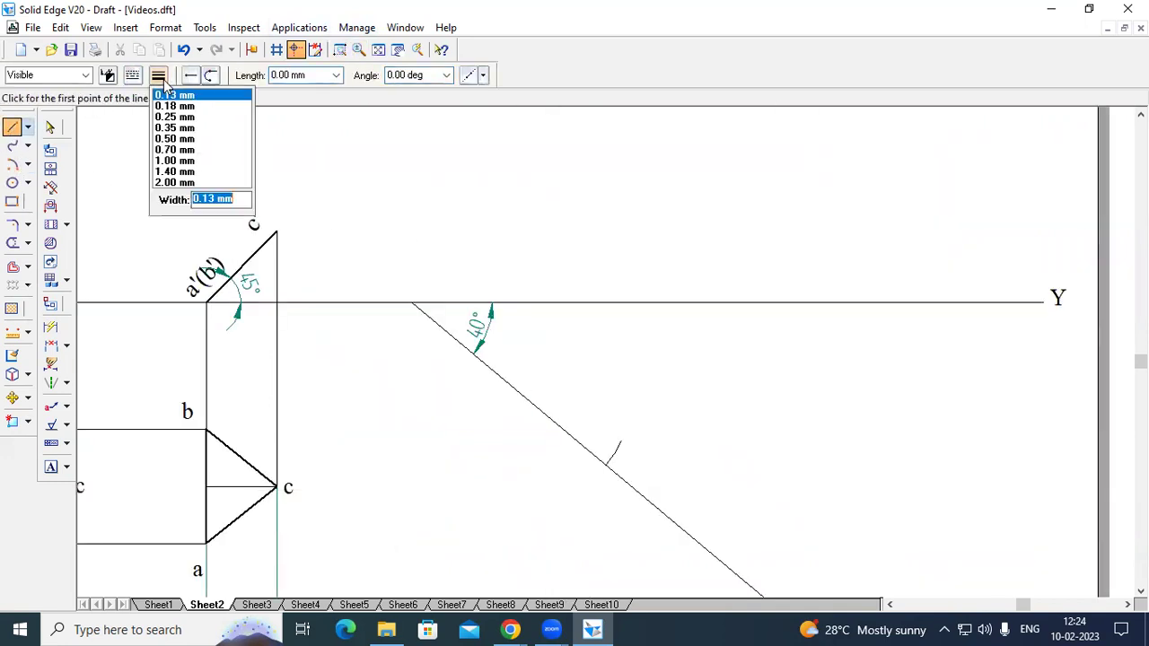
pyautogui.click(175, 95)
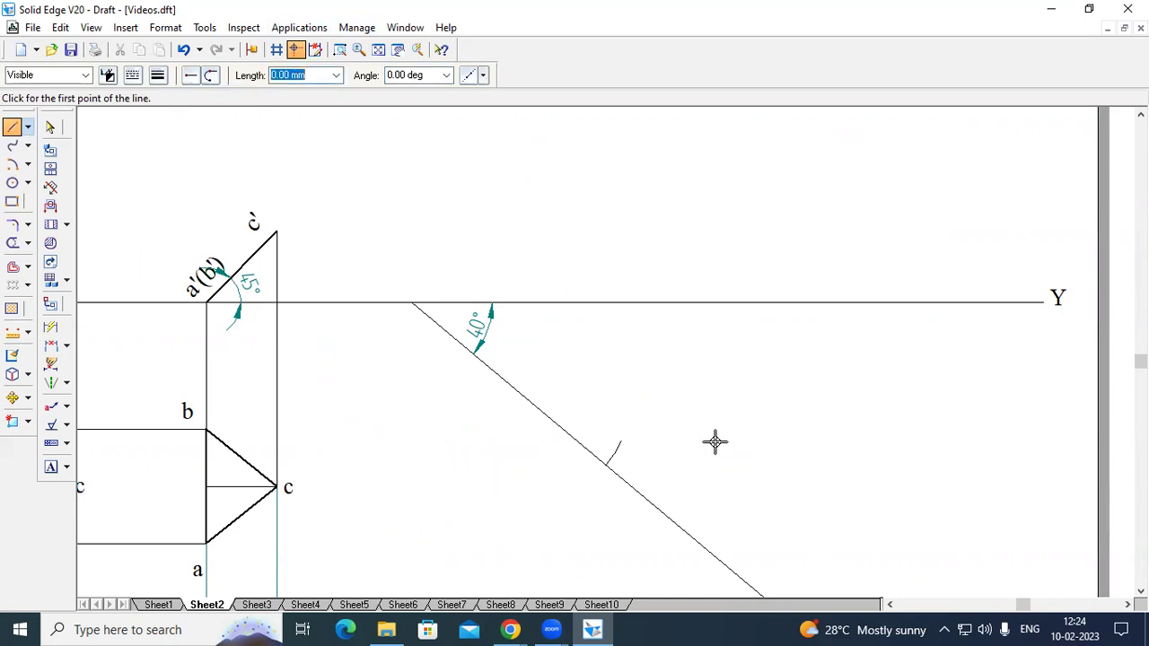
pyautogui.click(607, 464)
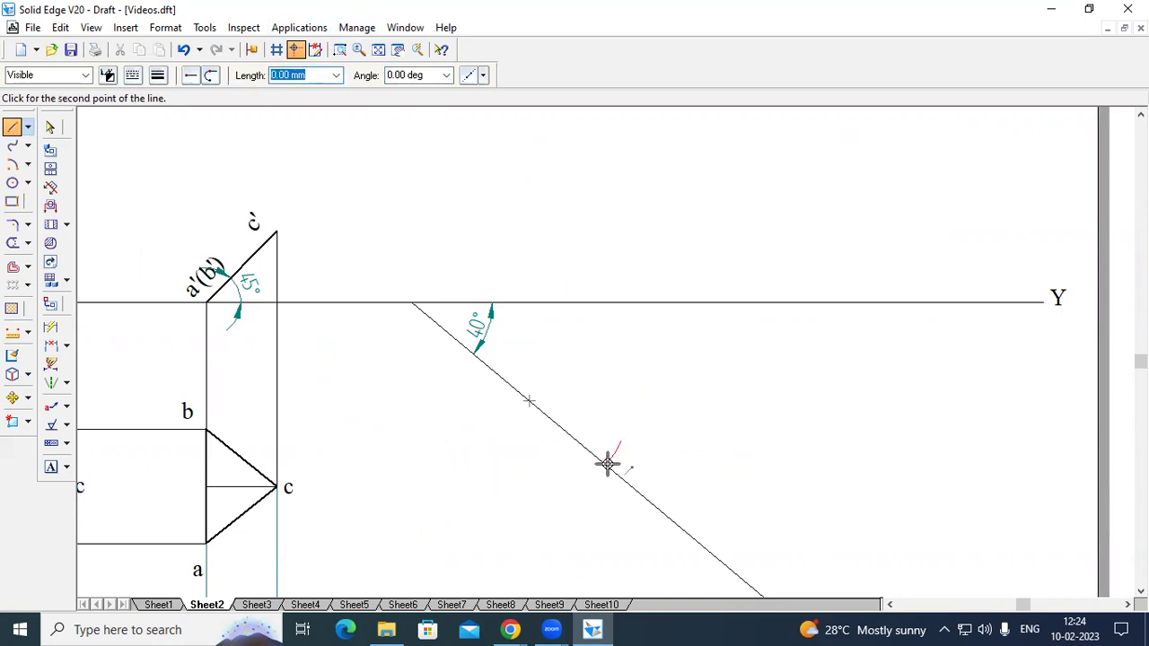
pyautogui.click(429, 463)
pyautogui.rightClick(547, 525)
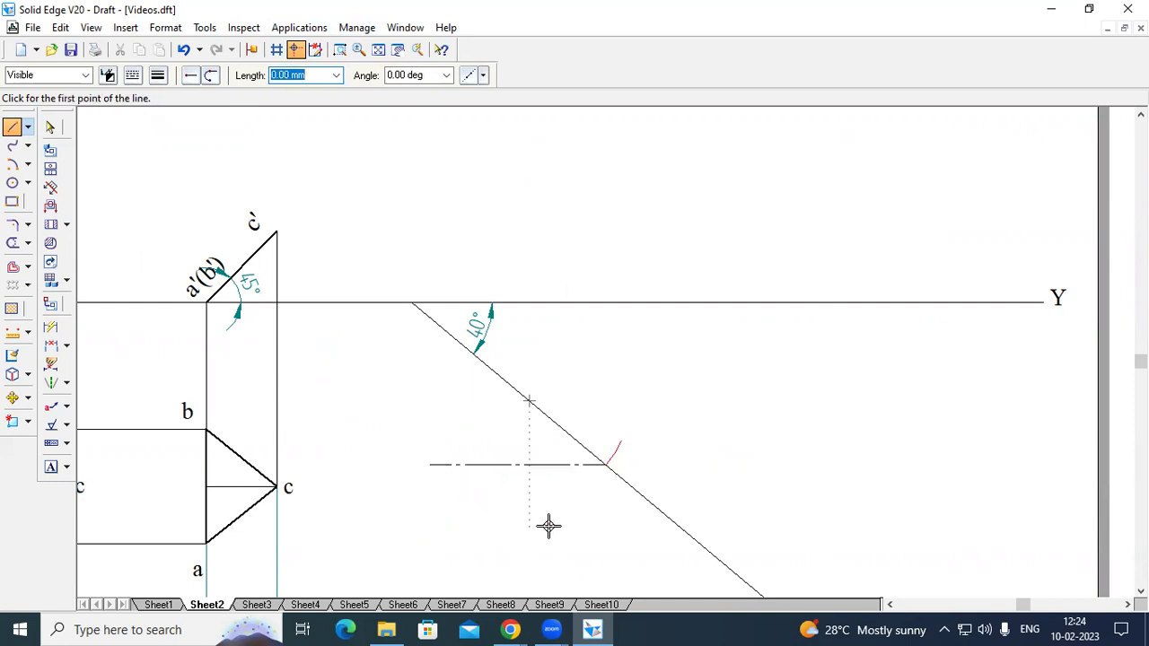
# - Draw a short 15.31 mm radius arc from the same centre on the 40° line to cut the horizontal locus line
pyautogui.click(378, 49)
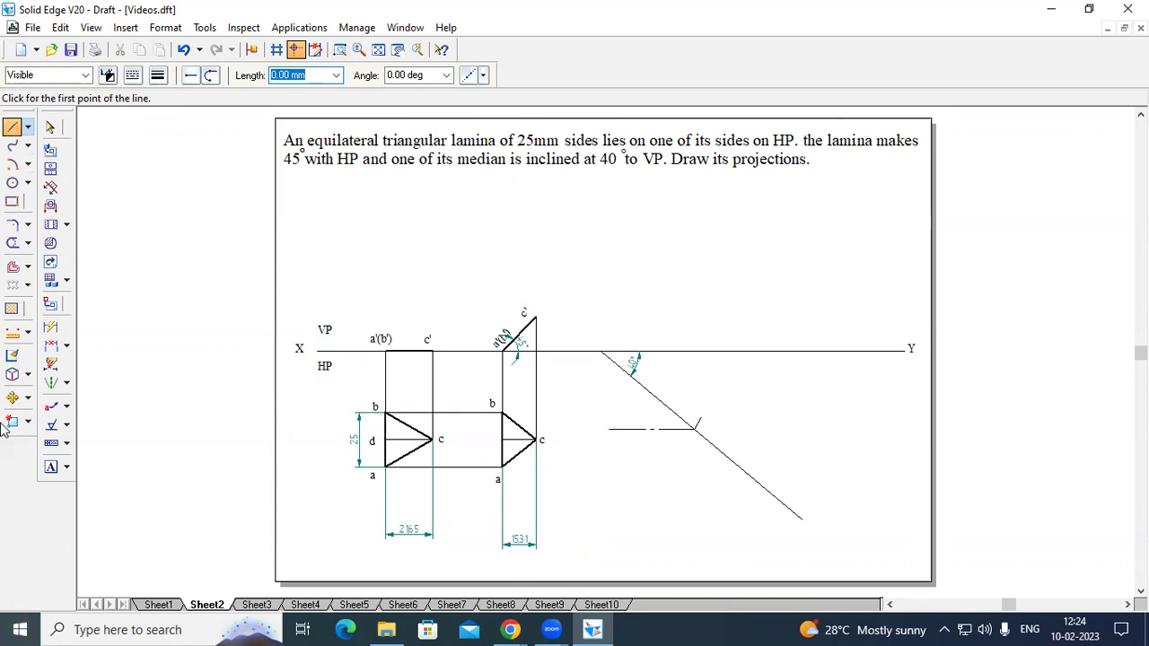
pyautogui.moveTo(467, 265); pyautogui.dragTo(835, 569, button='middle')
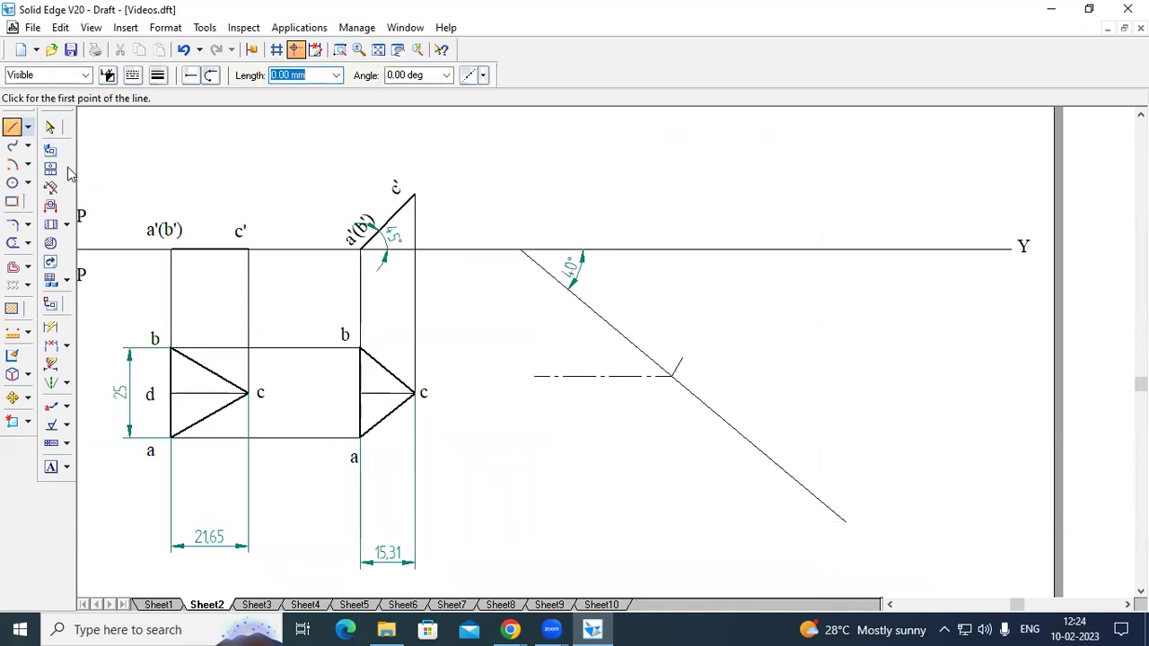
pyautogui.click(28, 166)
pyautogui.click(103, 205)
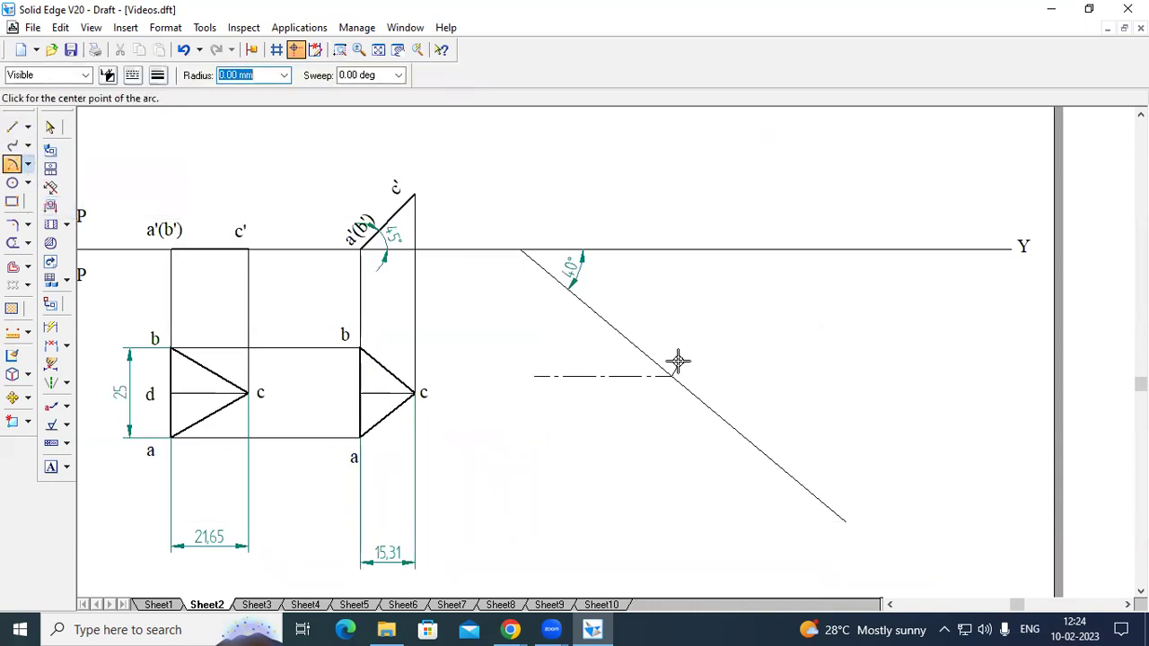
pyautogui.click(611, 326)
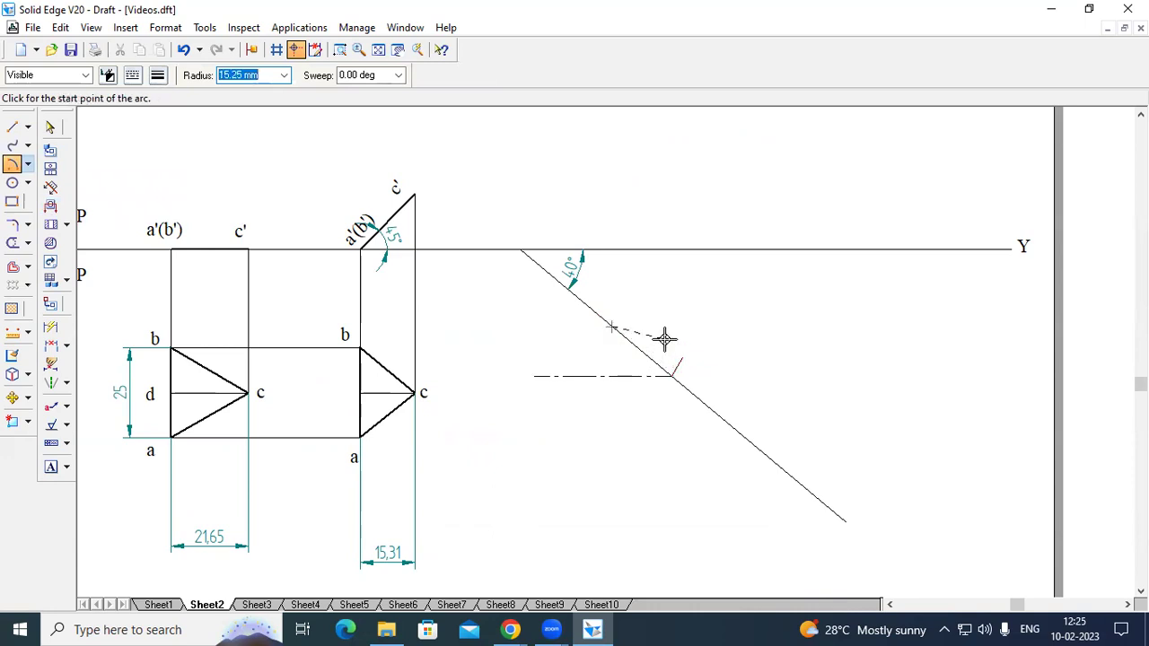
pyautogui.write('15.31')
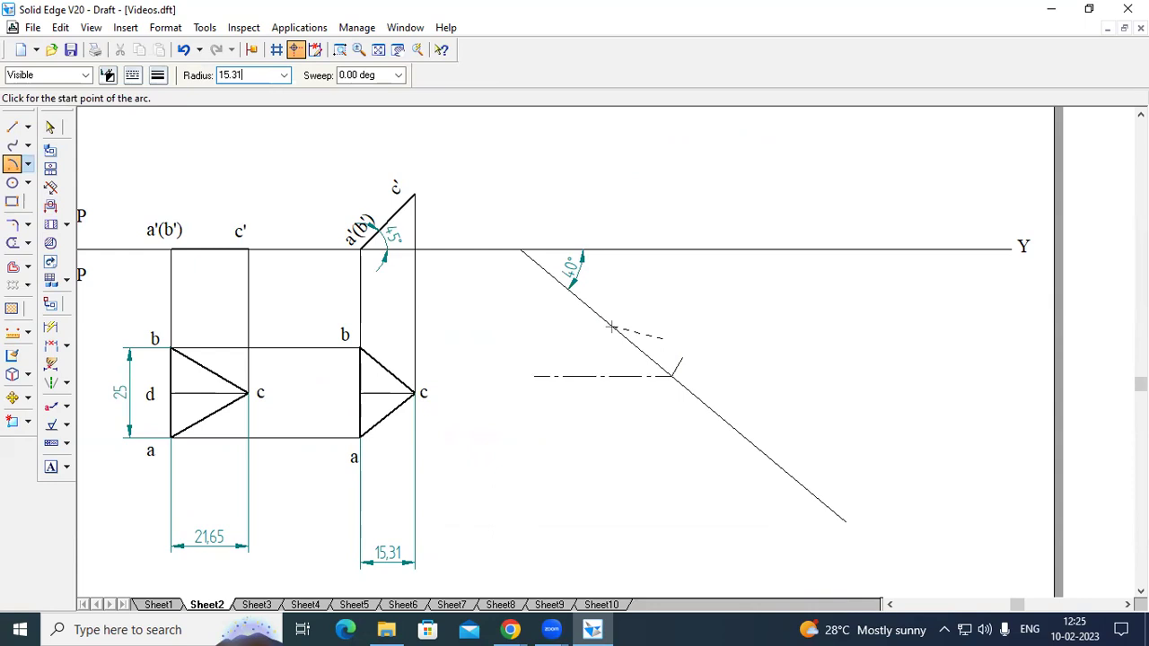
pyautogui.press('Tab')
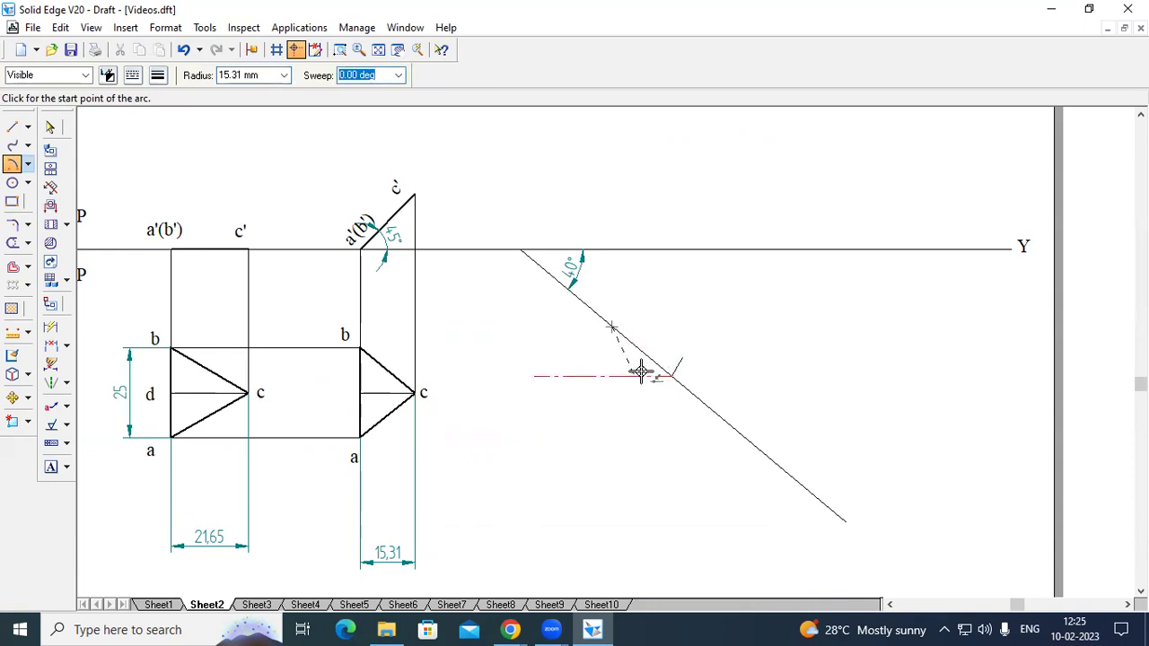
pyautogui.click(640, 376)
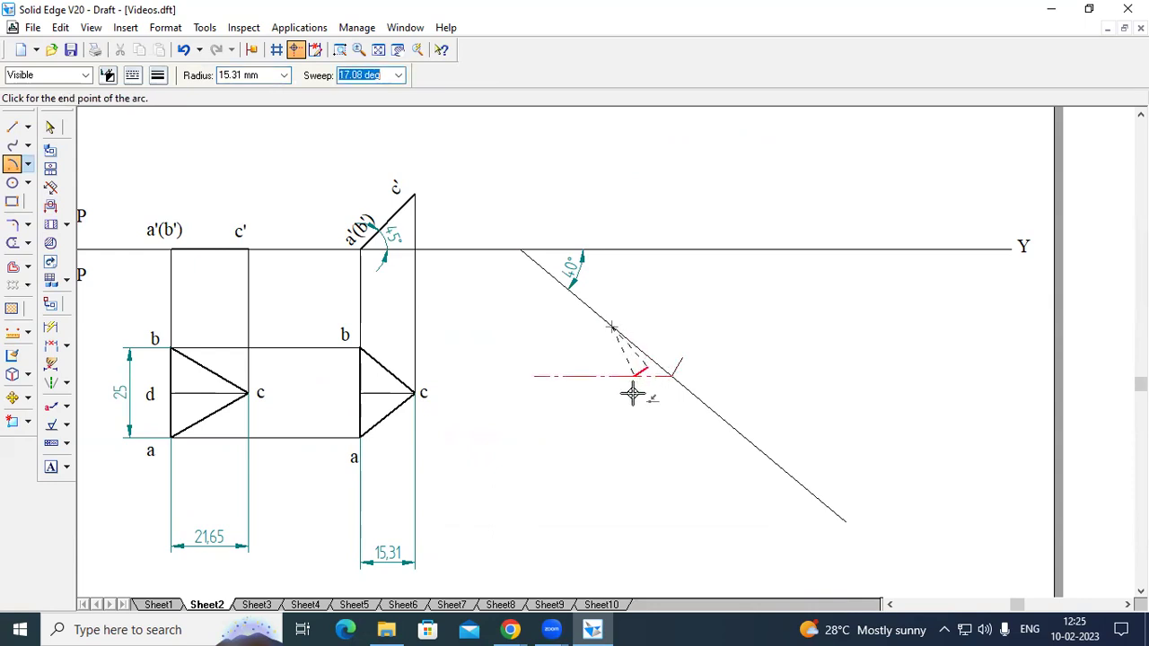
pyautogui.rightClick(633, 394)
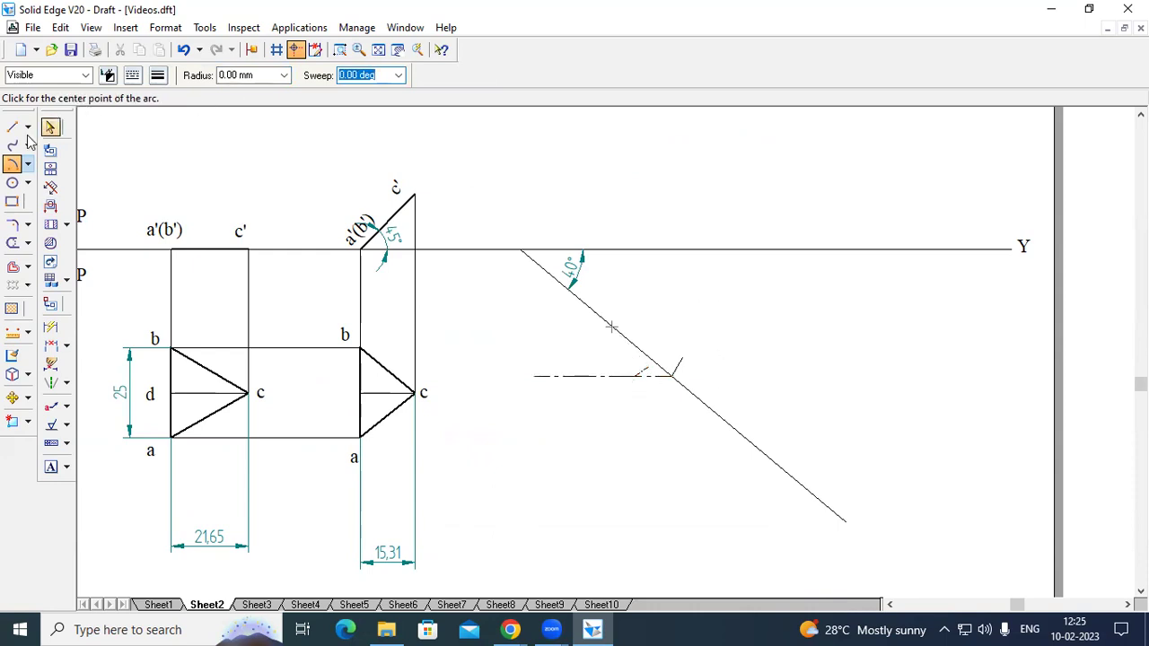
# - Draw a thin continuous line from where the 15.31 mm arc cuts the locus line to the arcs' centre
pyautogui.click(339, 49)
pyautogui.moveTo(512, 169); pyautogui.dragTo(886, 518)
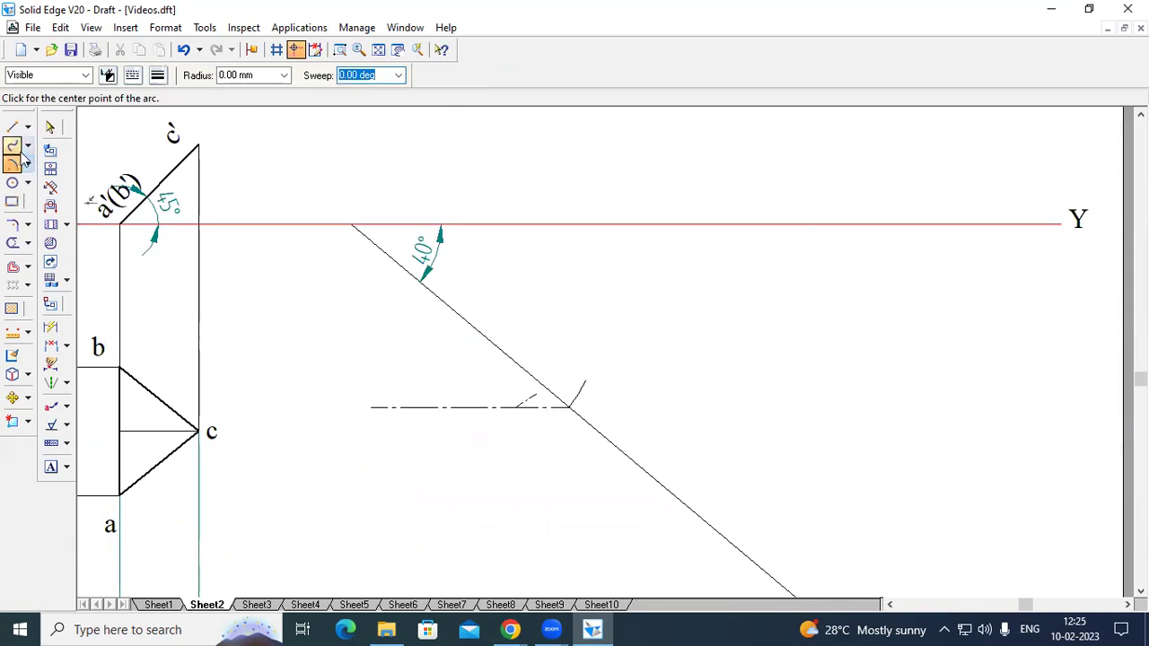
pyautogui.click(13, 128)
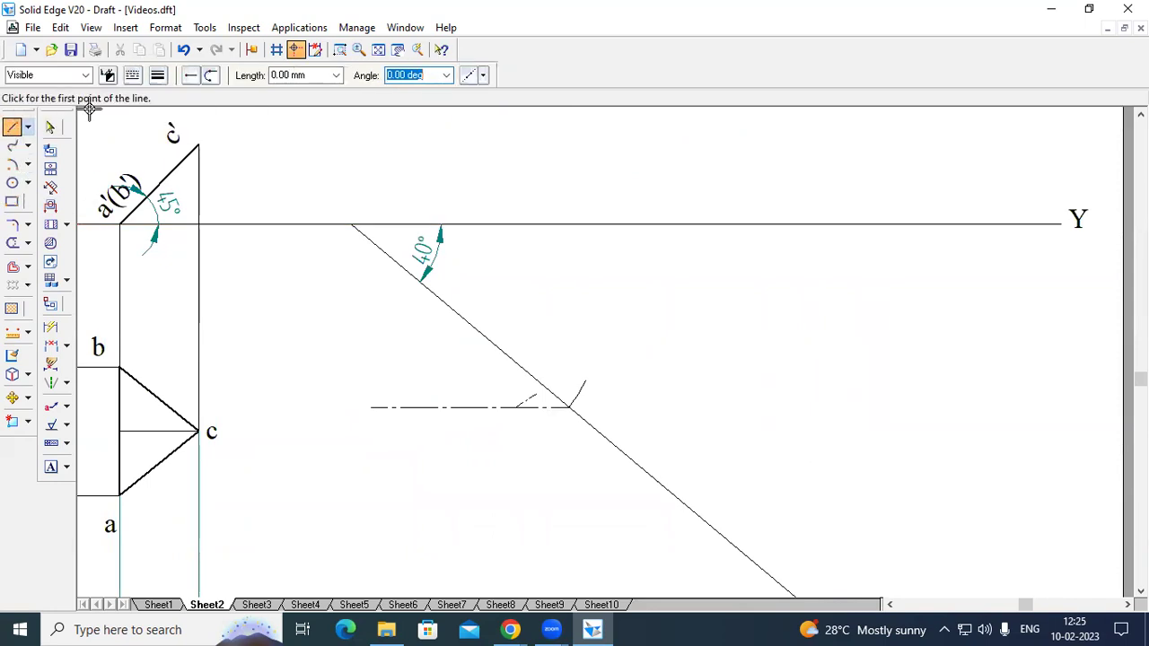
pyautogui.click(132, 75)
pyautogui.click(144, 101)
pyautogui.click(157, 76)
pyautogui.click(167, 106)
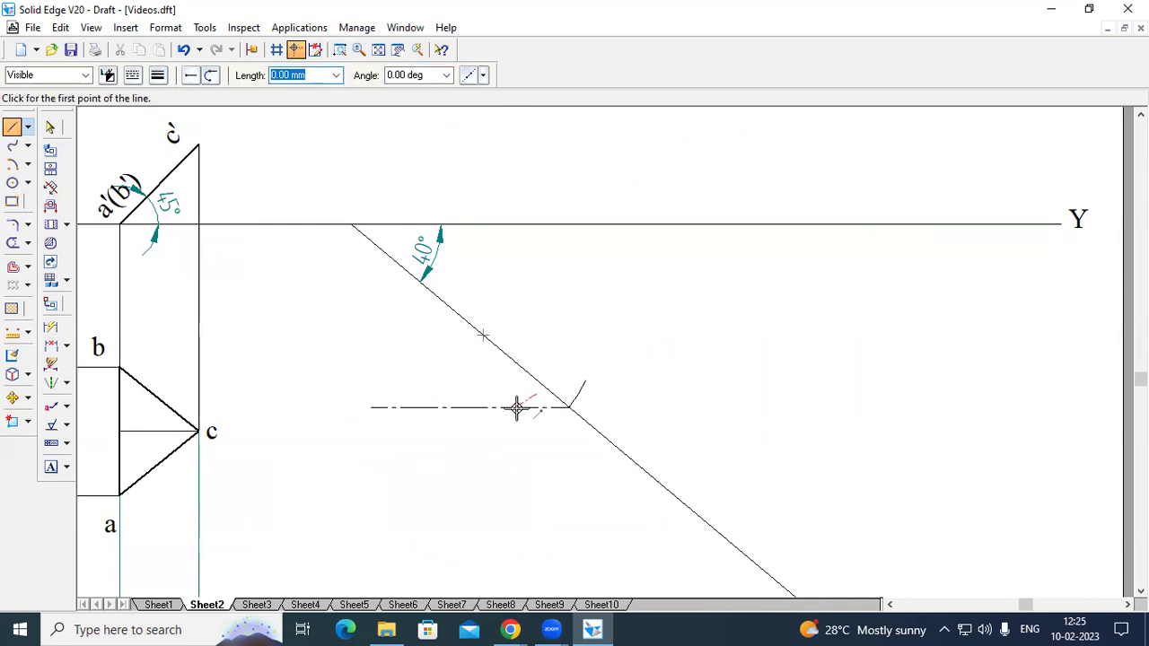
pyautogui.click(516, 407)
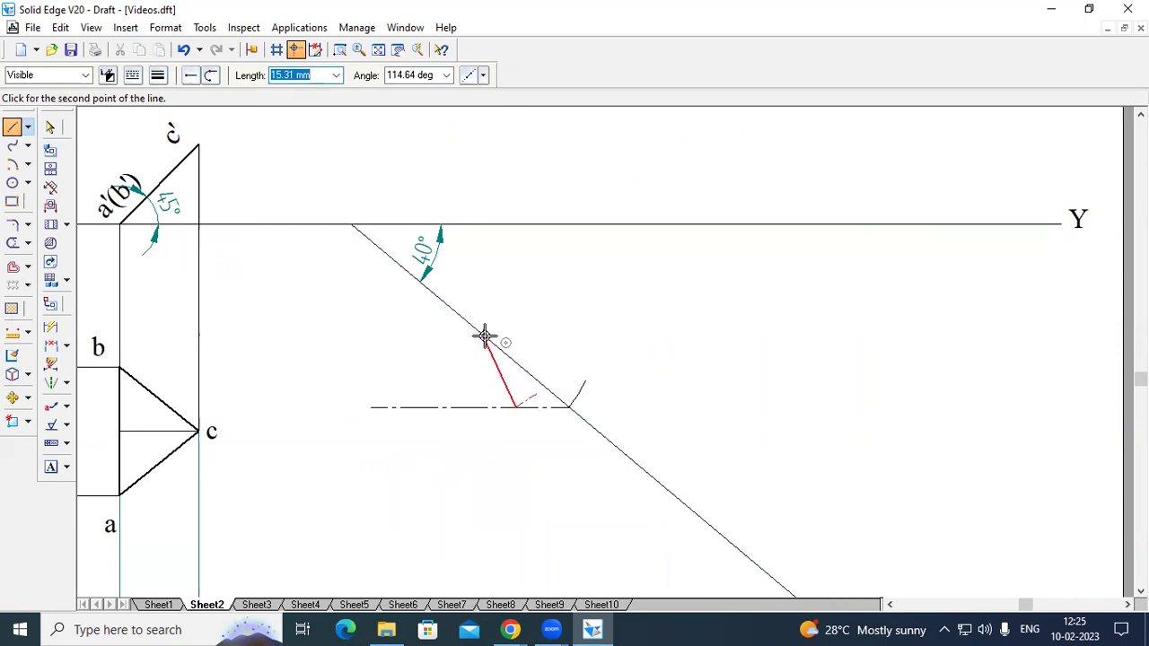
pyautogui.click(484, 336)
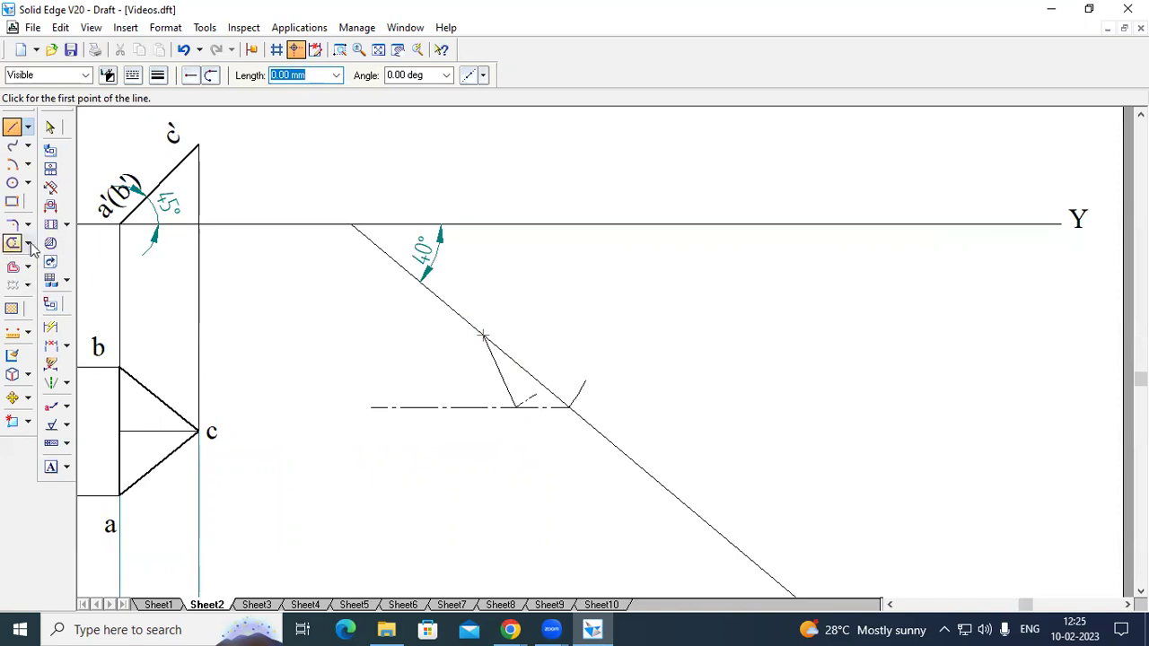
# - Extend the new line from the arcs' centre up to the XY line
pyautogui.click(28, 243)
pyautogui.click(54, 283)
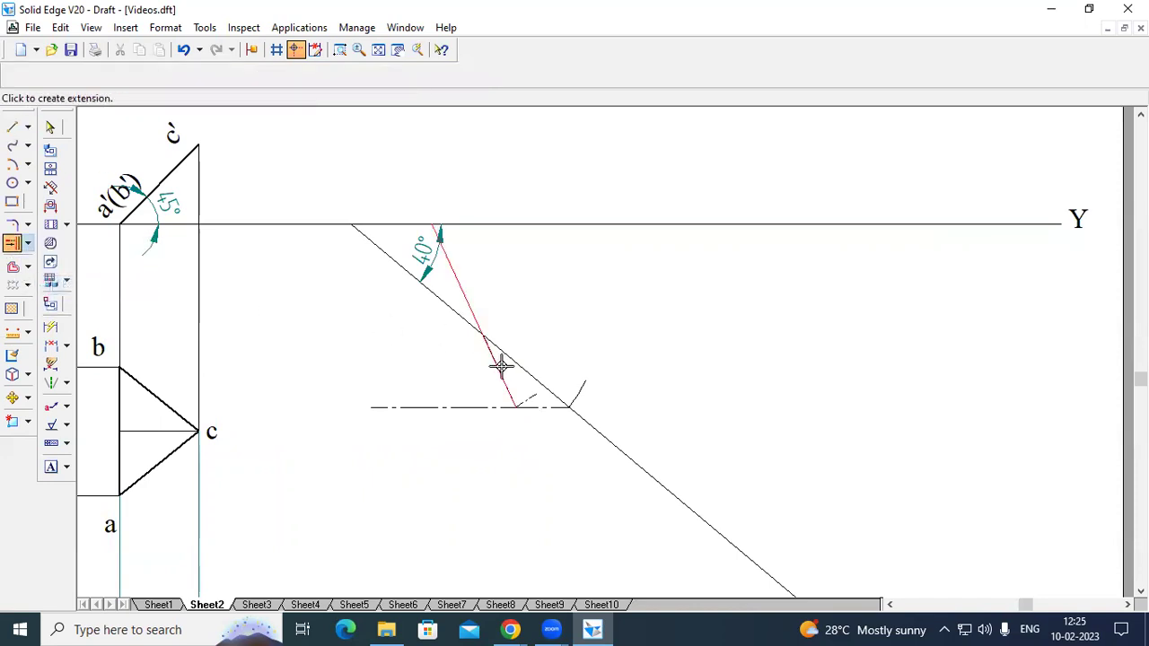
pyautogui.click(501, 366)
# - Dimension the angle between the extended line and XY, placing it beside the 40° dimension
pyautogui.click(67, 347)
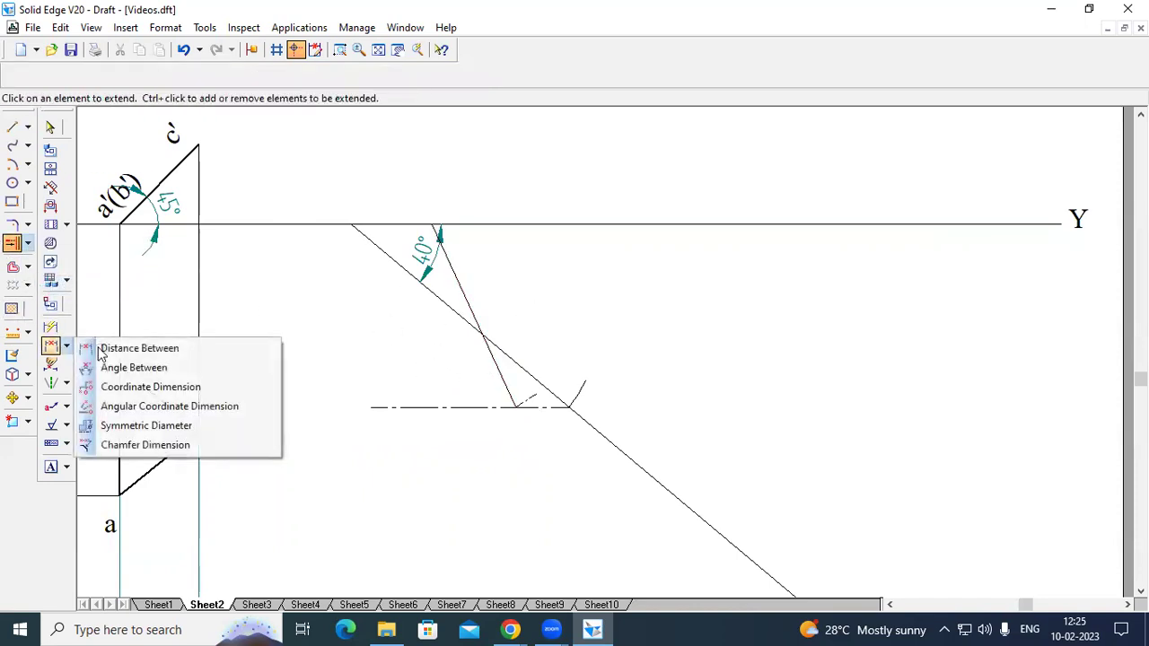
pyautogui.click(134, 367)
pyautogui.click(452, 271)
pyautogui.click(471, 224)
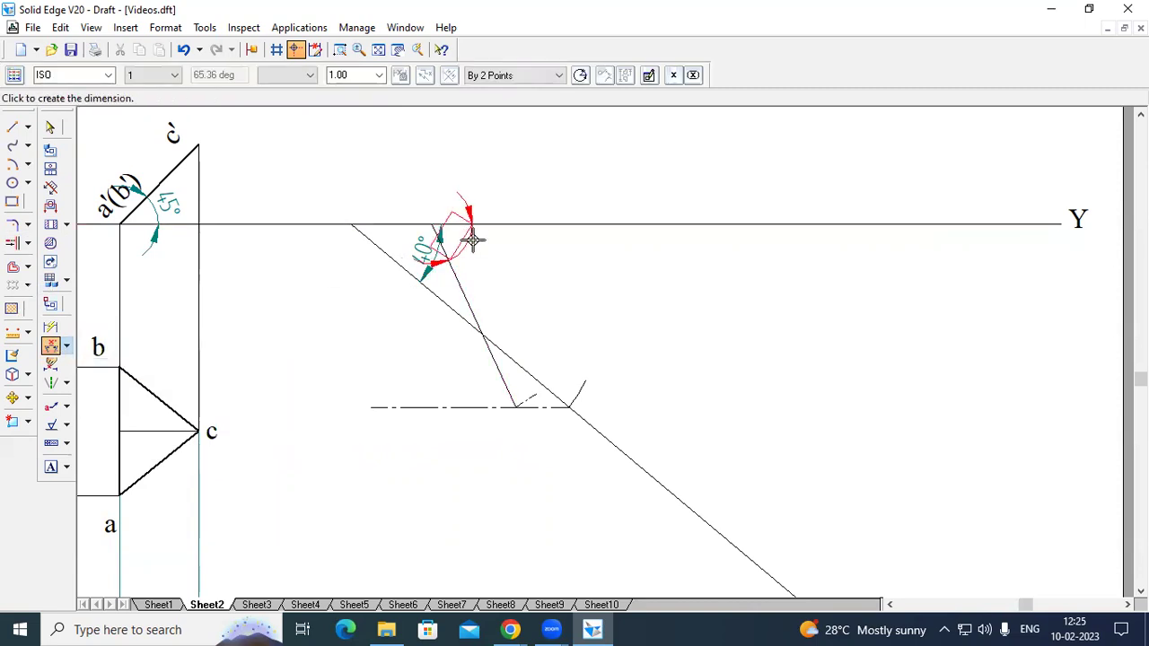
pyautogui.click(473, 250)
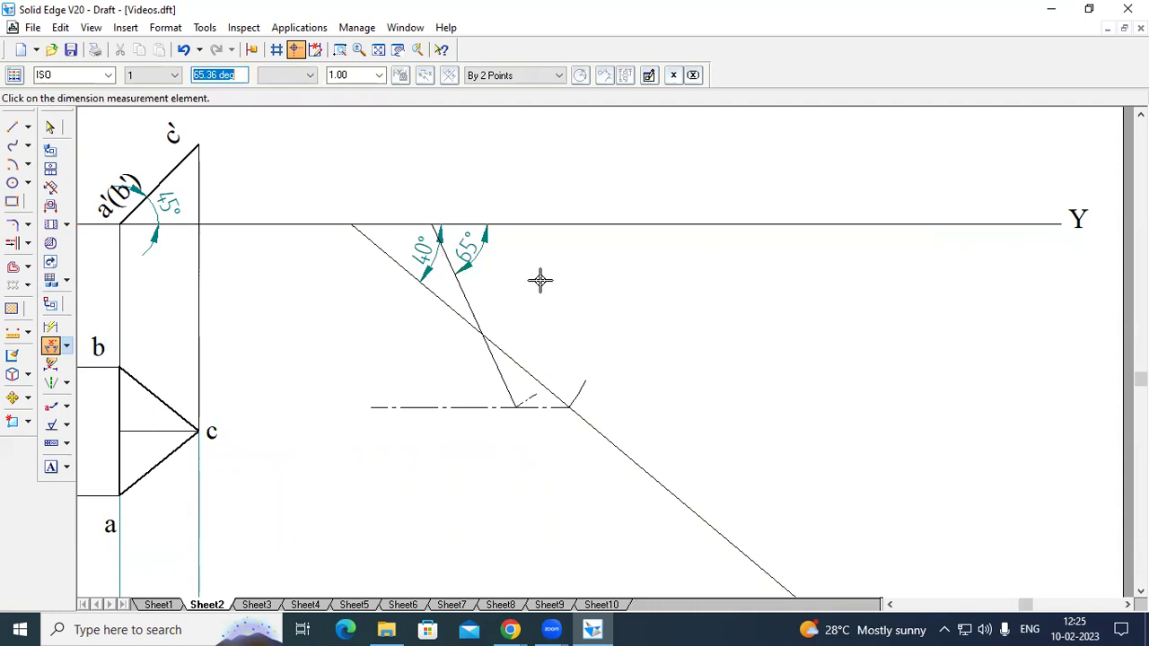
# - Copy the second triangle with its median and labels, placing its c corner on the arcs' centre on the 40° line
pyautogui.click(378, 50)
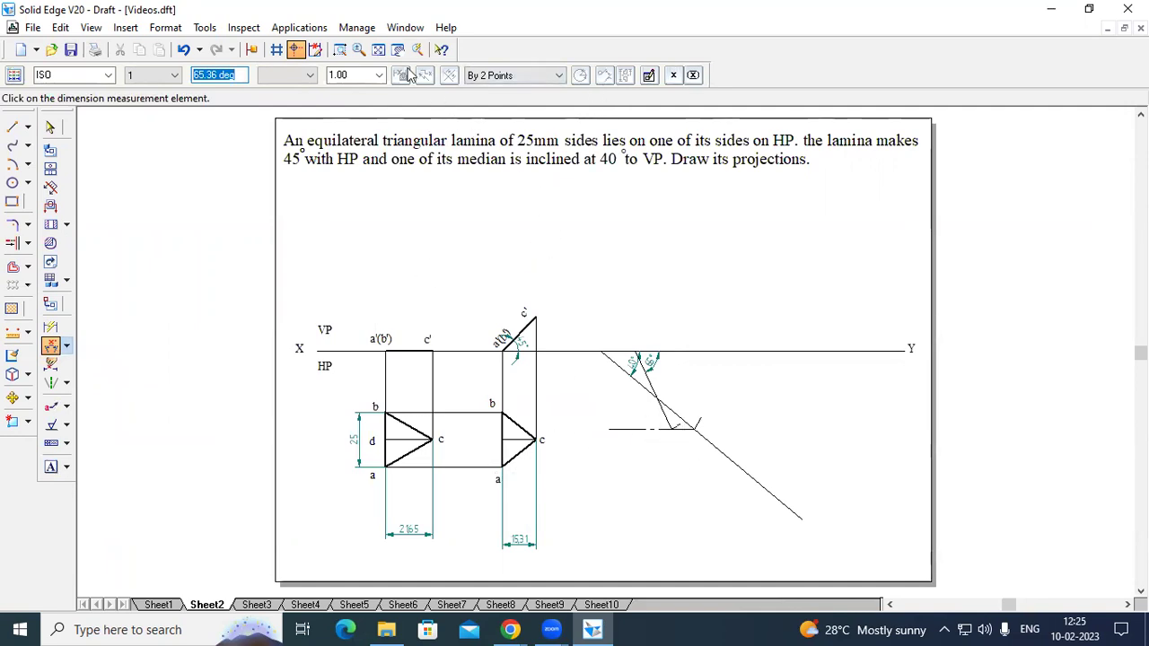
pyautogui.click(339, 49)
pyautogui.moveTo(466, 238)
pyautogui.mouseDown()
pyautogui.moveTo(640, 495)
pyautogui.moveTo(877, 579)
pyautogui.mouseUp()
pyautogui.press('Escape')
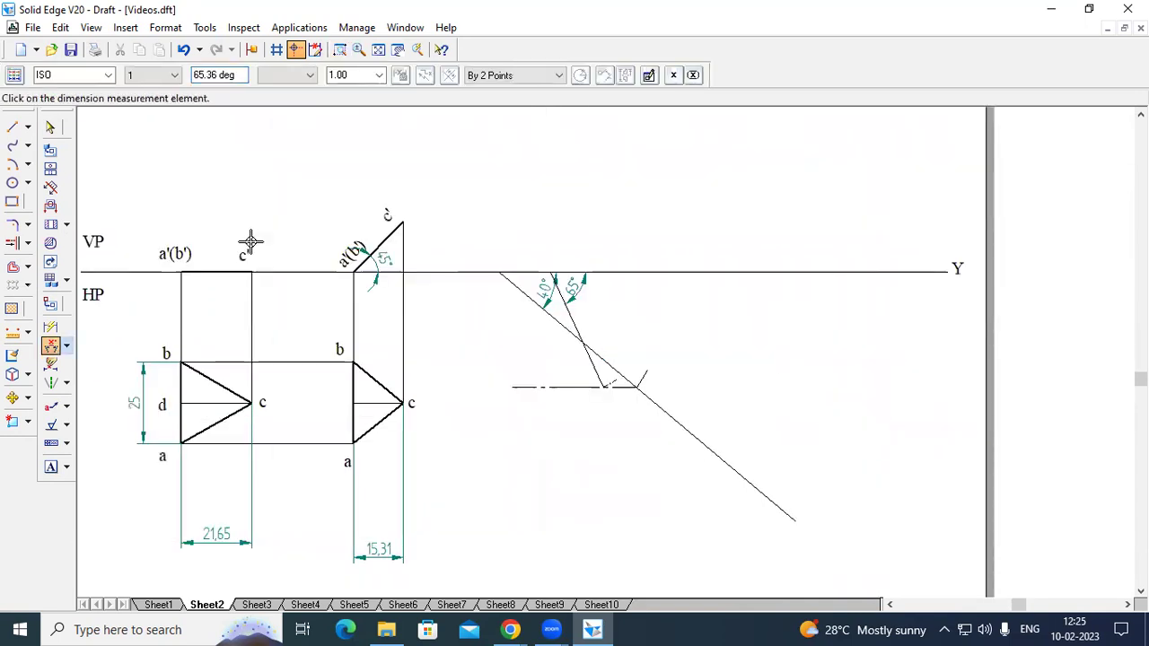
pyautogui.click(50, 127)
pyautogui.moveTo(491, 479); pyautogui.dragTo(316, 325)
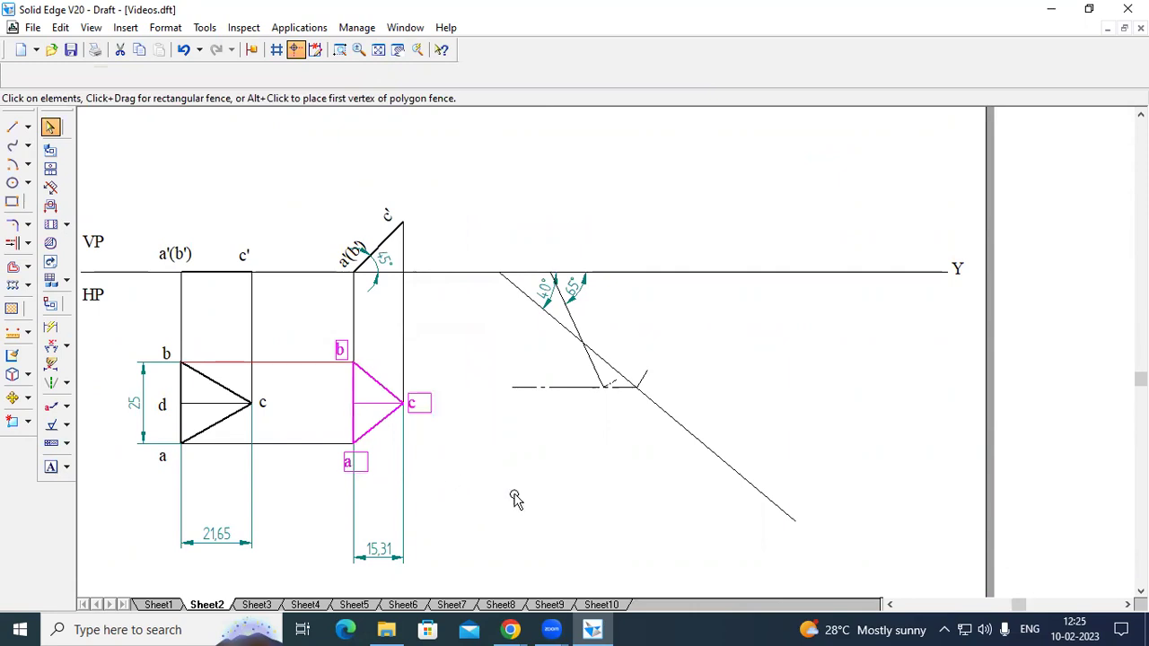
pyautogui.click(28, 398)
pyautogui.click(76, 401)
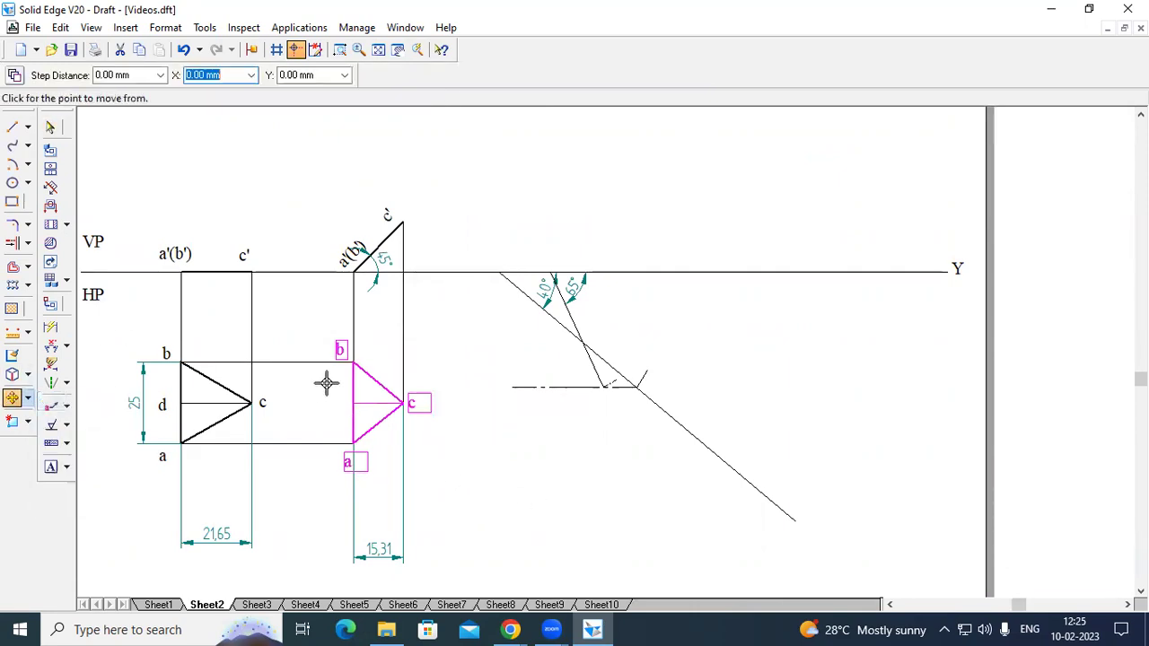
pyautogui.click(406, 404)
pyautogui.click(14, 77)
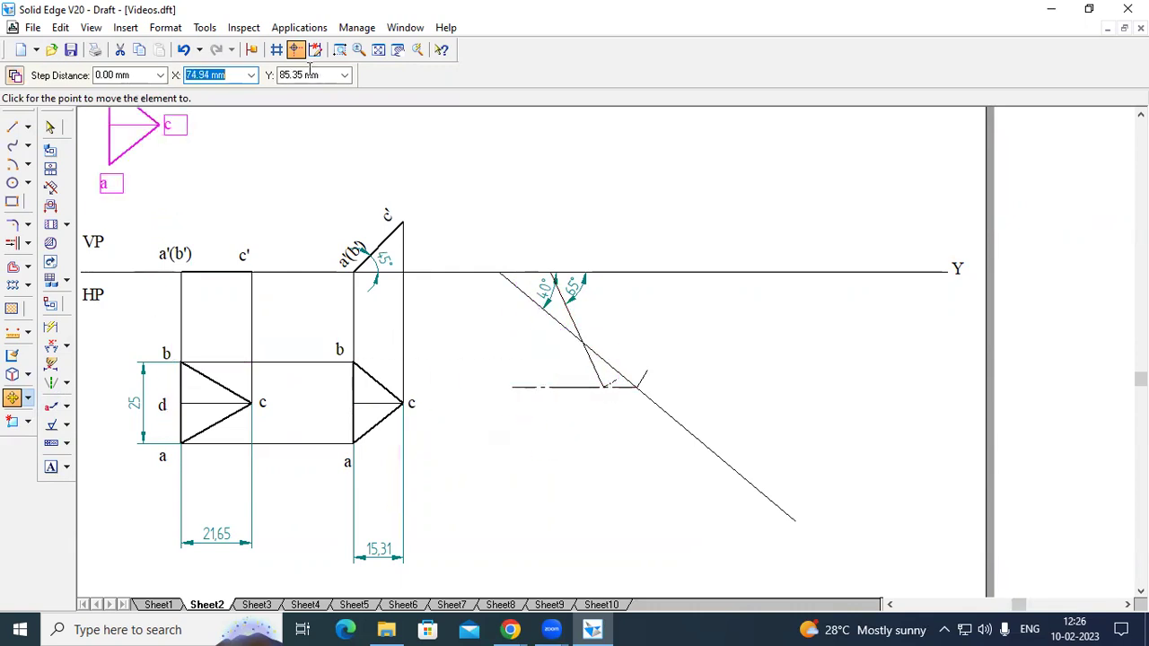
pyautogui.moveTo(485, 243); pyautogui.dragTo(771, 505)
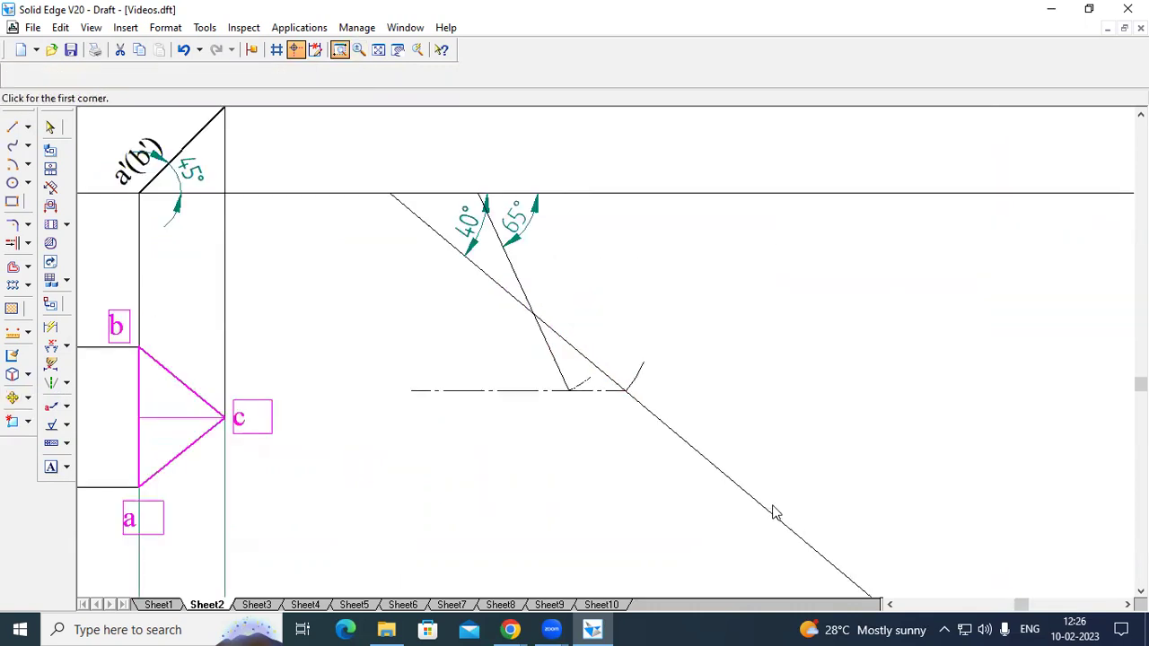
pyautogui.click(532, 313)
# - Rotate the copied triangle with its labels about corner c until its median lies along the 65° line
pyautogui.click(28, 399)
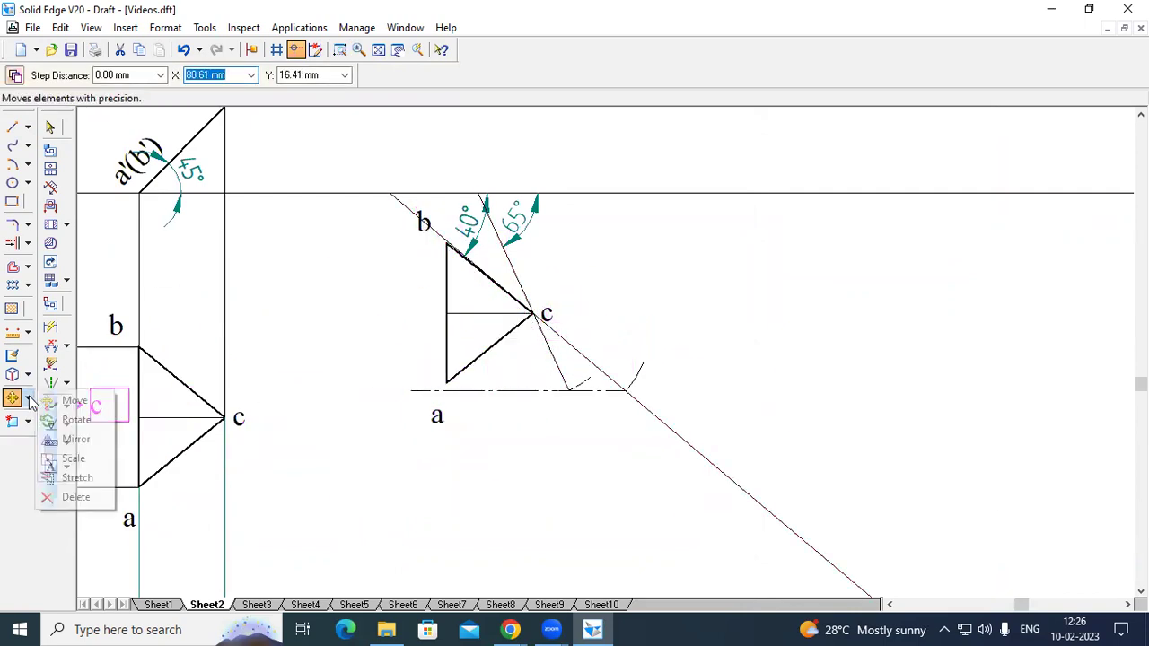
pyautogui.click(77, 420)
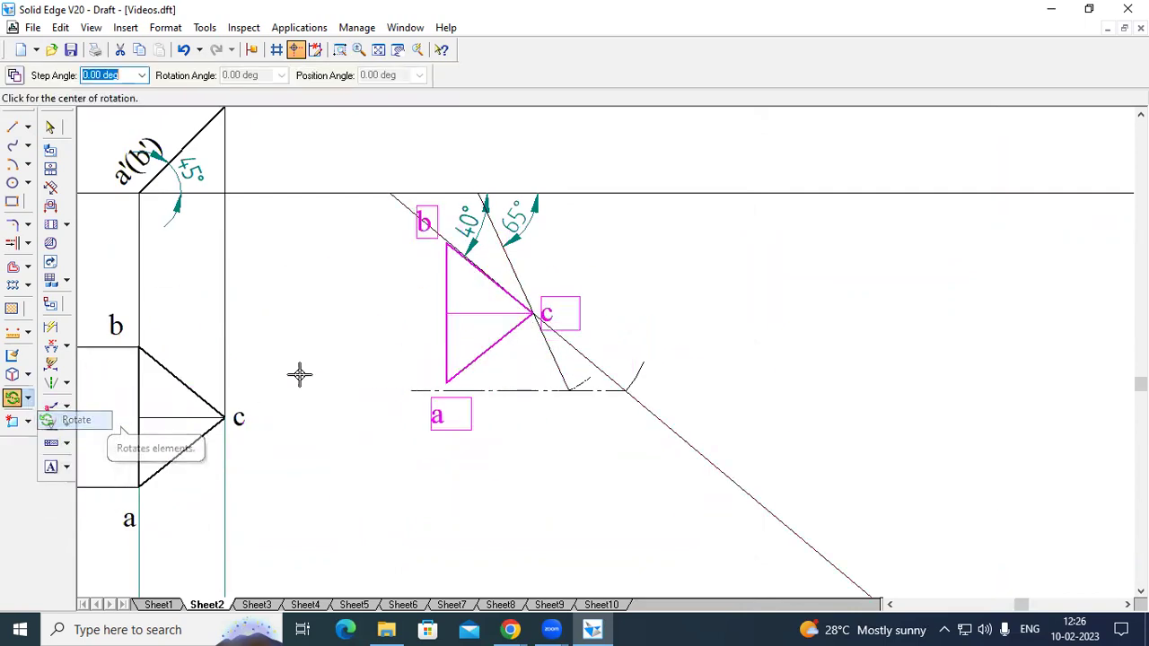
pyautogui.click(533, 313)
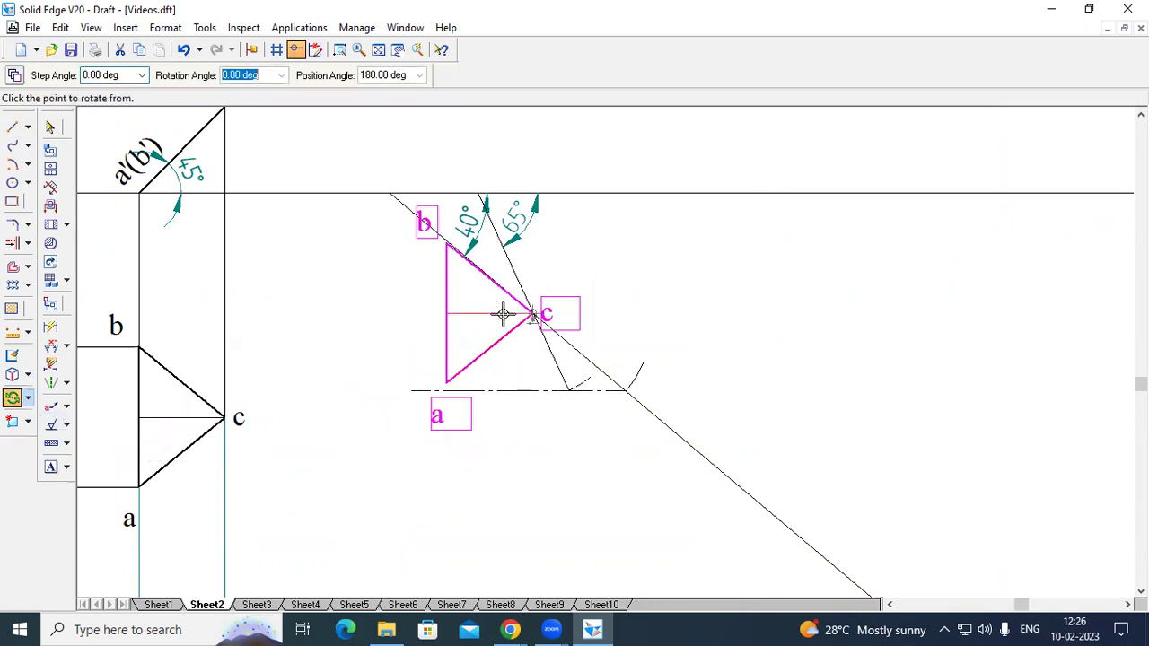
pyautogui.click(445, 311)
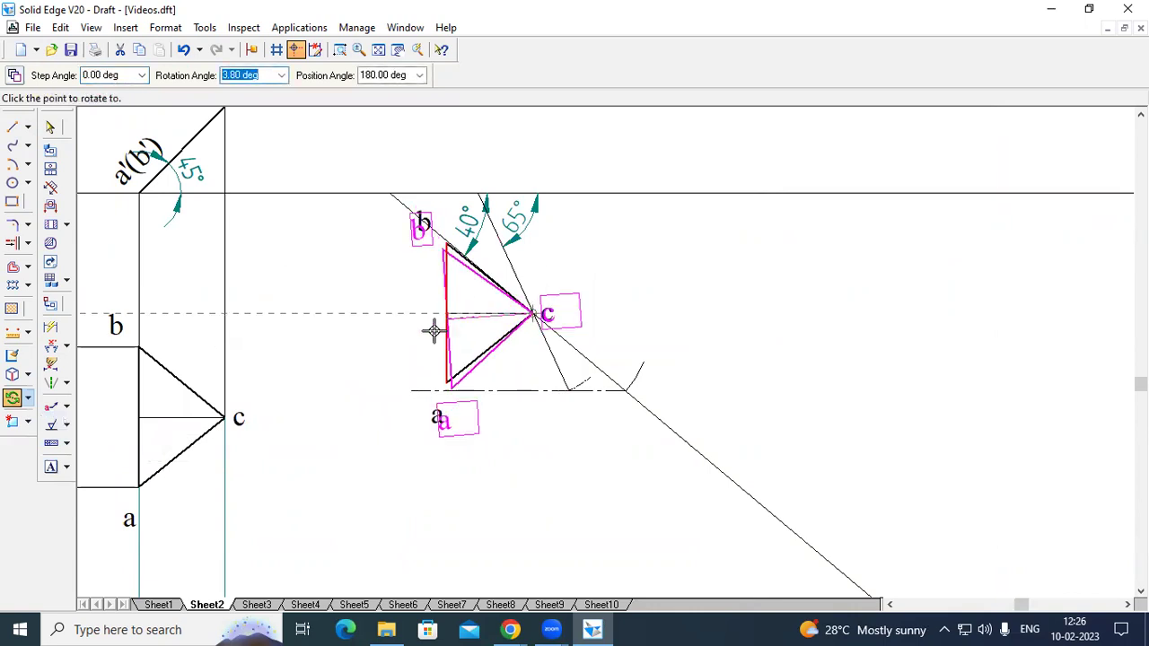
pyautogui.click(565, 381)
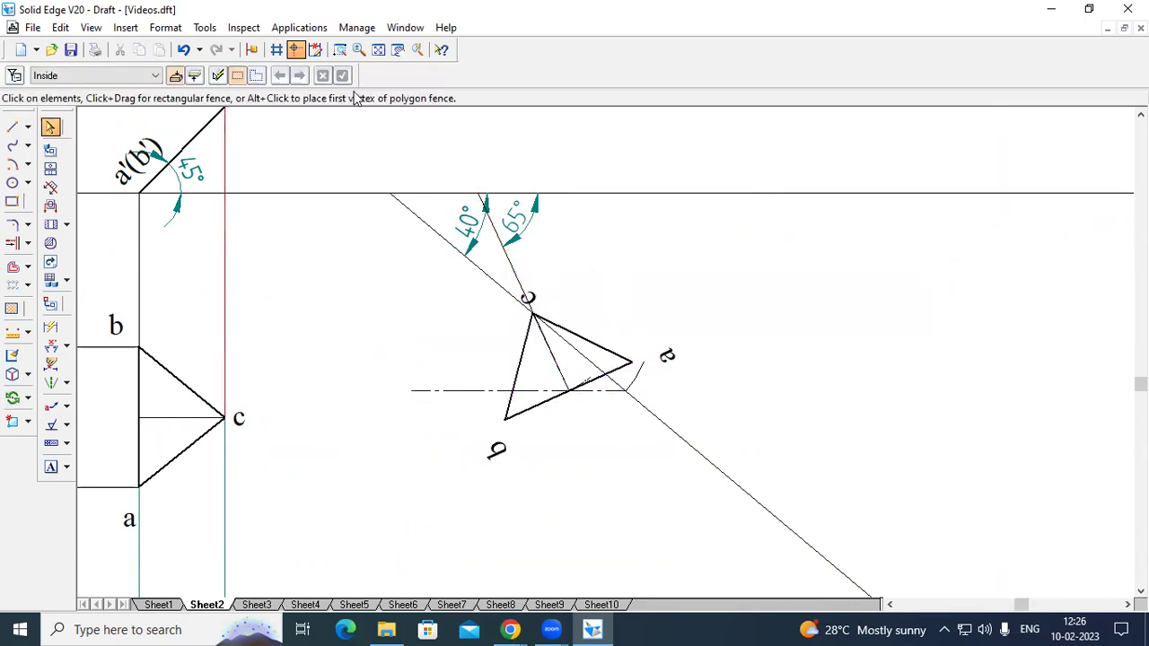
# - Draw thin continuous vertical projectors from the rotated triangle's a and b corners up to the XY line
pyautogui.hotkey('ctrl', 'shift', 'a')
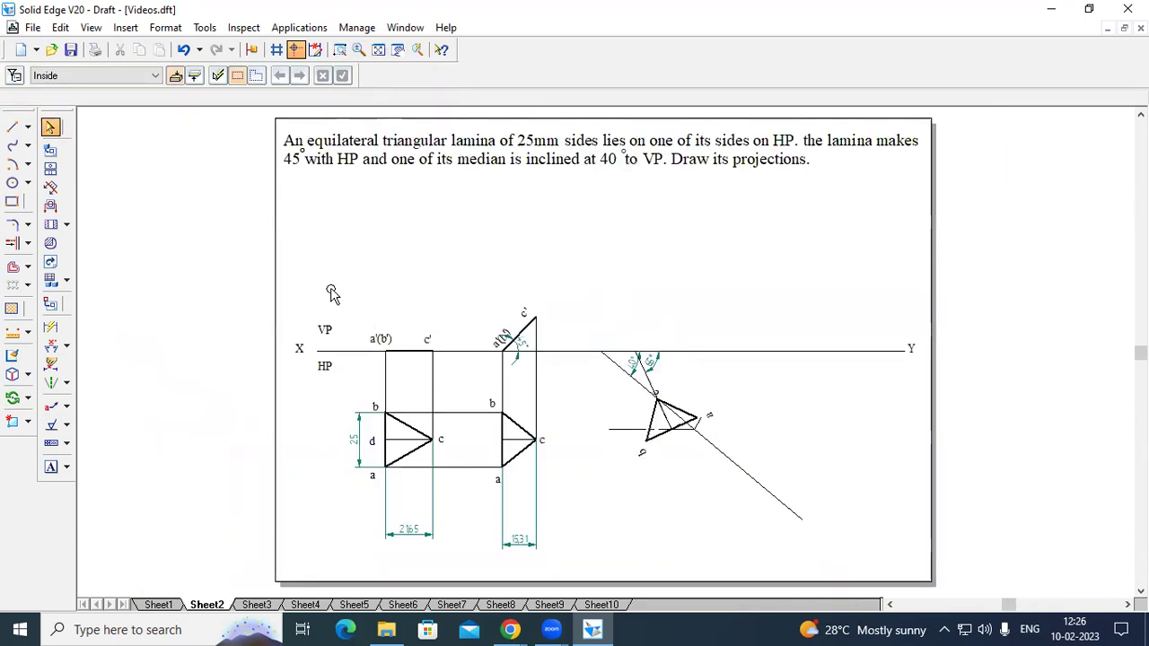
pyautogui.hotkey('ctrl', 'shift', 'z')
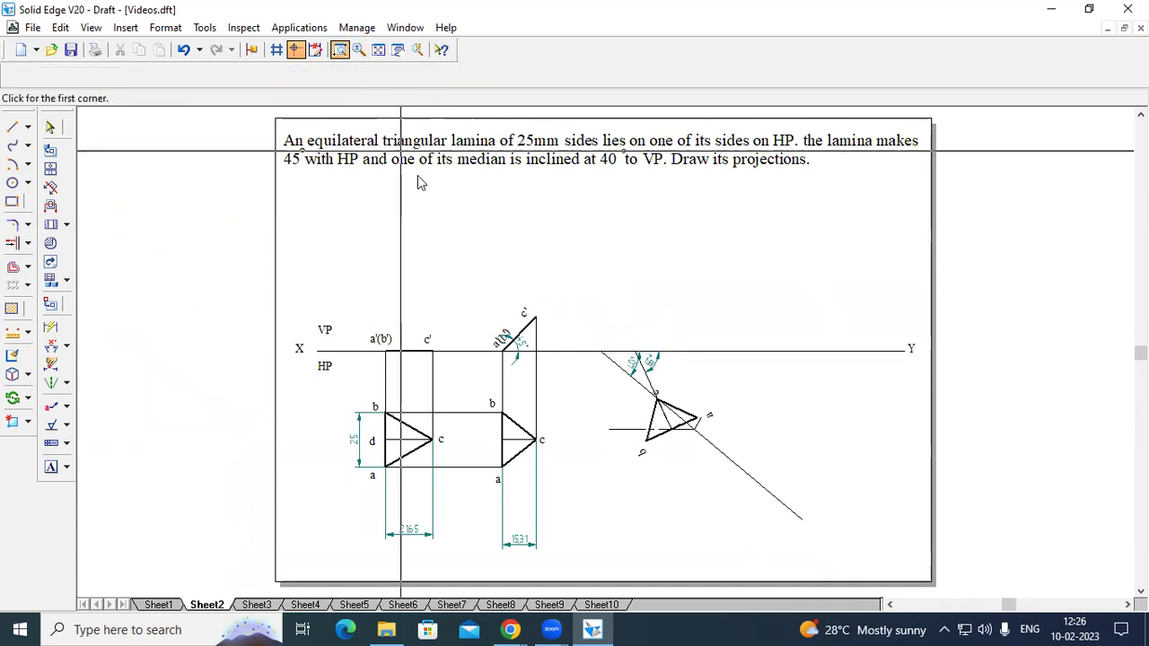
pyautogui.click(858, 533)
pyautogui.click(13, 127)
pyautogui.click(132, 75)
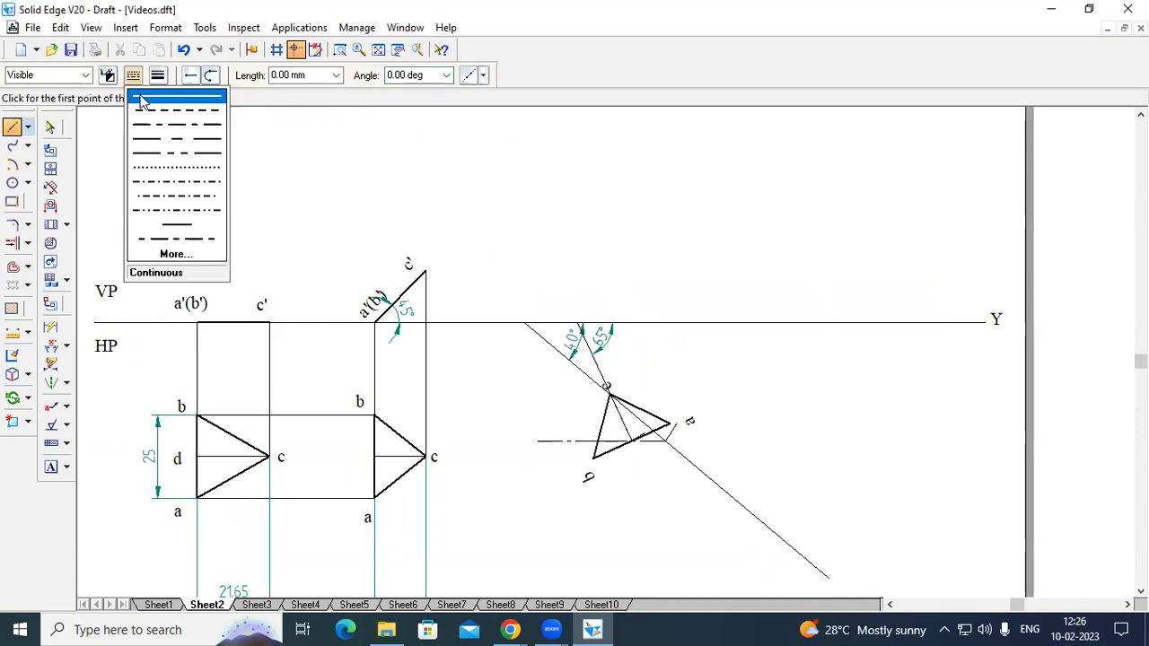
pyautogui.click(157, 75)
pyautogui.click(170, 97)
pyautogui.click(608, 393)
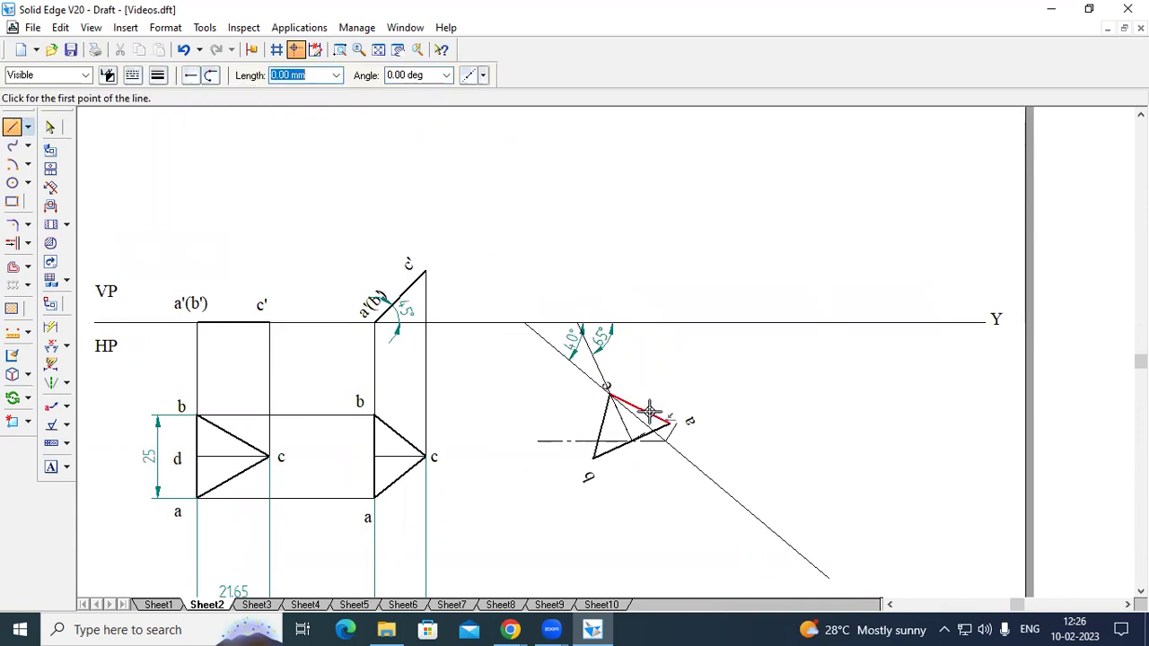
pyautogui.click(670, 422)
pyautogui.click(670, 322)
pyautogui.click(608, 393)
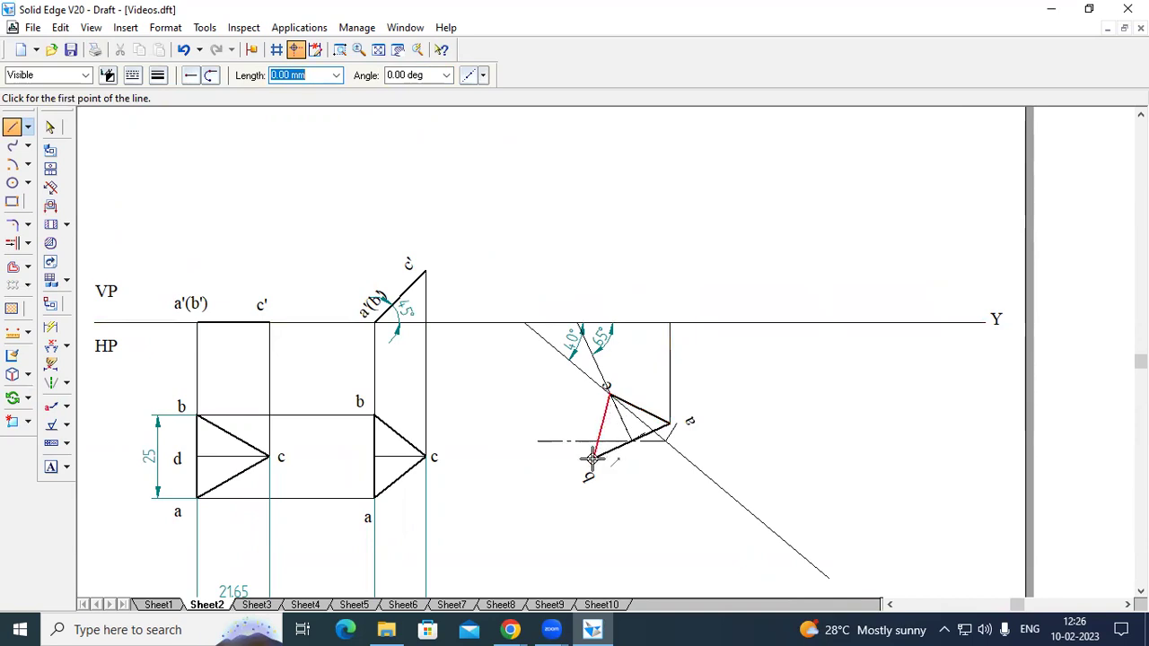
pyautogui.click(593, 458)
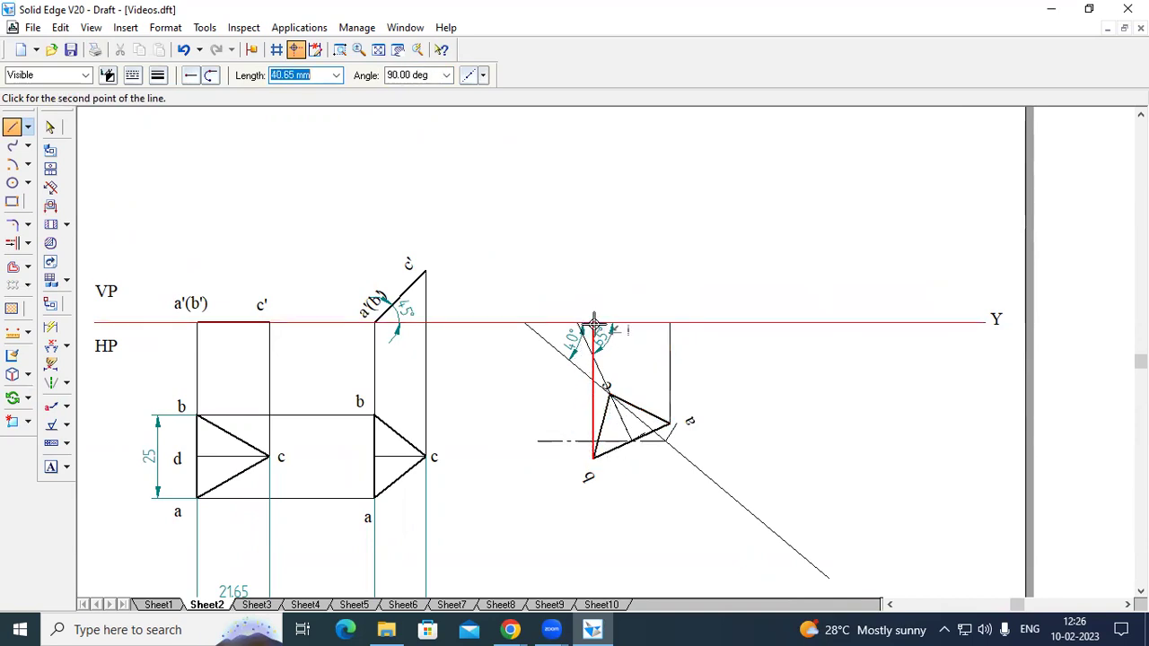
pyautogui.press('Escape')
# - Draw a projector from the rotated triangle's c corner up to the height of c', and across to c' on the inclined view
pyautogui.click(610, 393)
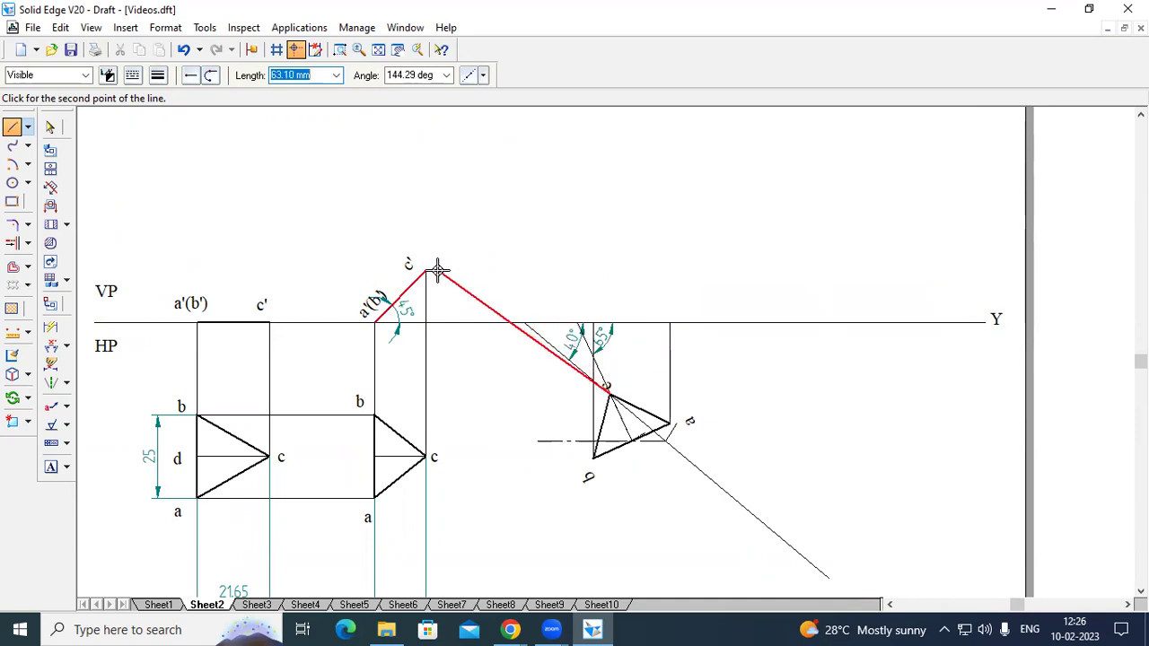
pyautogui.click(609, 271)
pyautogui.click(425, 271)
pyautogui.rightClick(486, 235)
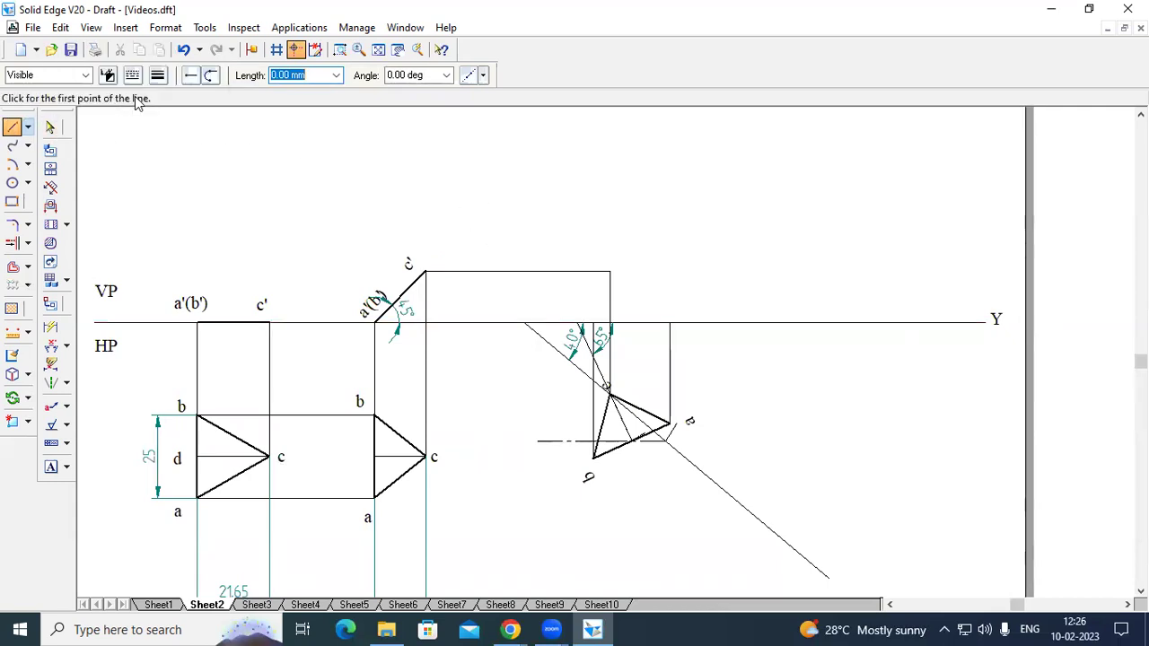
# - Draw the final front view triangle in thicker lines, joining the a and b projector ends on XY with the c projector's upper corner
pyautogui.click(157, 75)
pyautogui.click(210, 139)
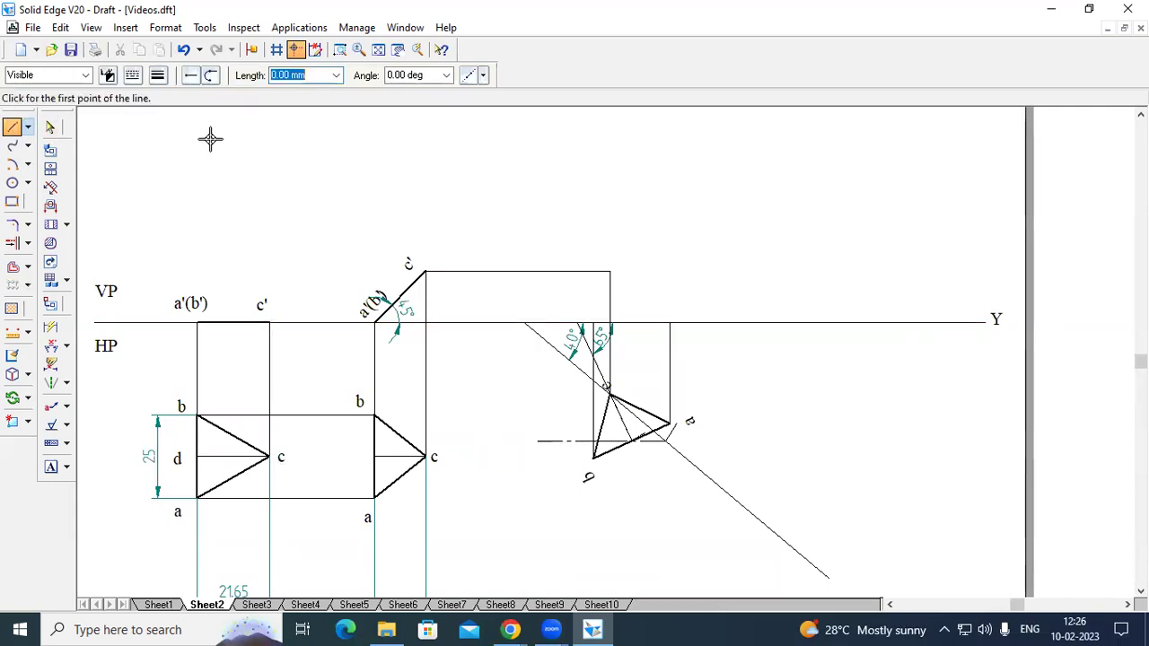
pyautogui.click(670, 324)
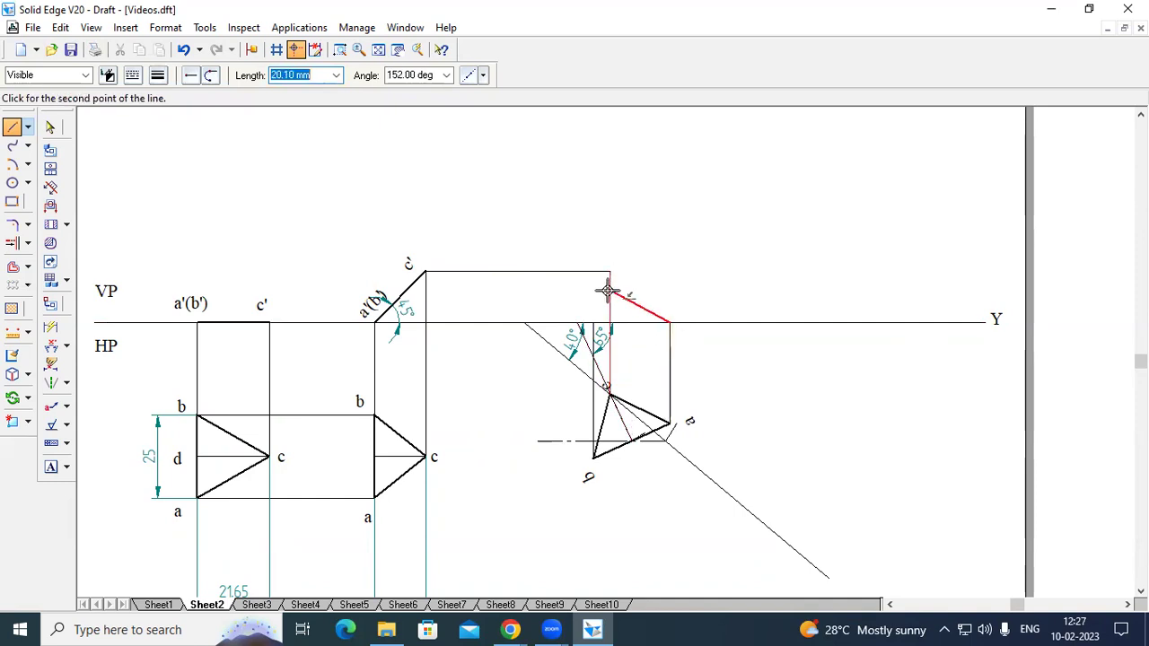
pyautogui.click(593, 323)
pyautogui.click(611, 271)
pyautogui.click(670, 321)
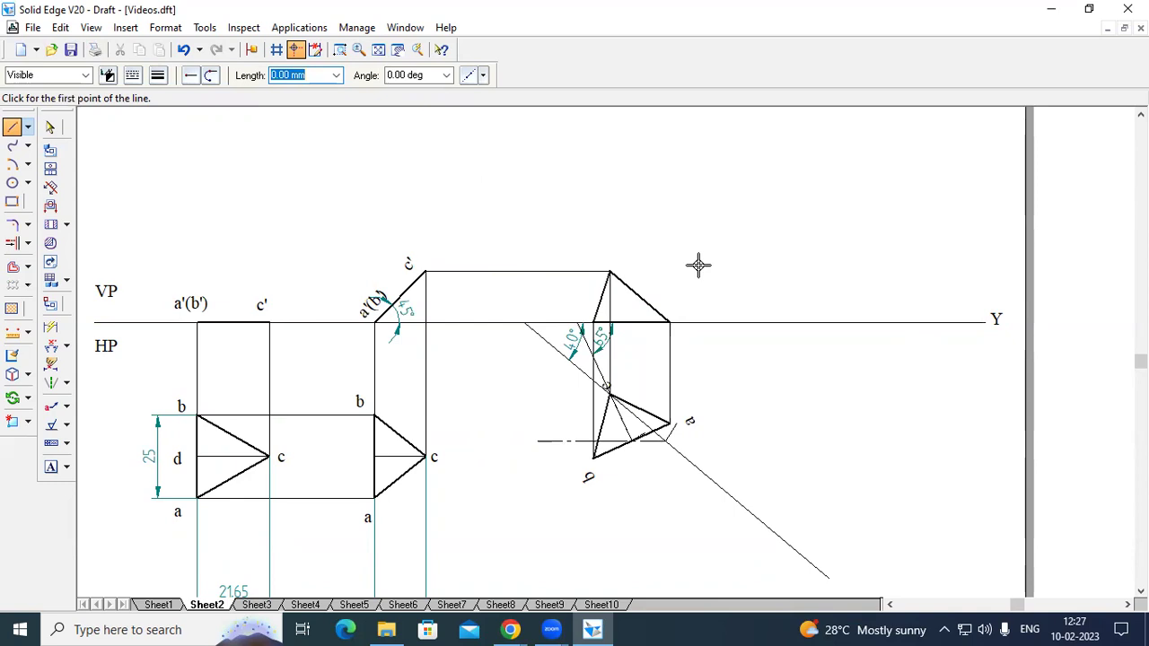
# - Label the final front view's corners a' and b' on the XY line and c' at the apex
pyautogui.click(51, 467)
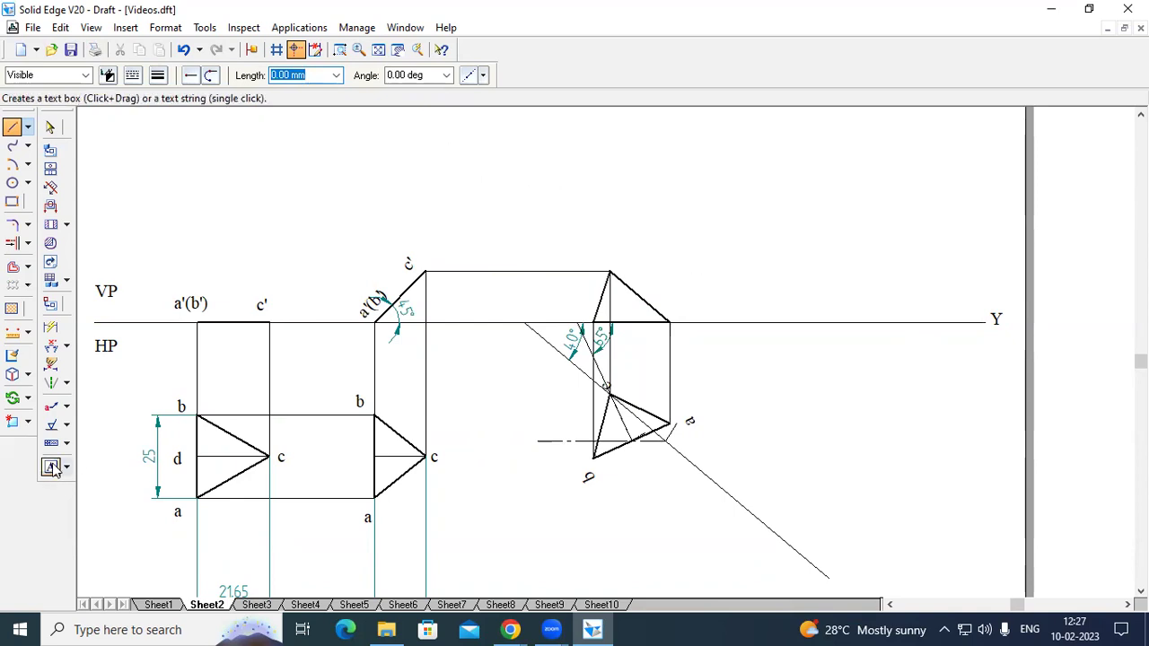
pyautogui.click(696, 322)
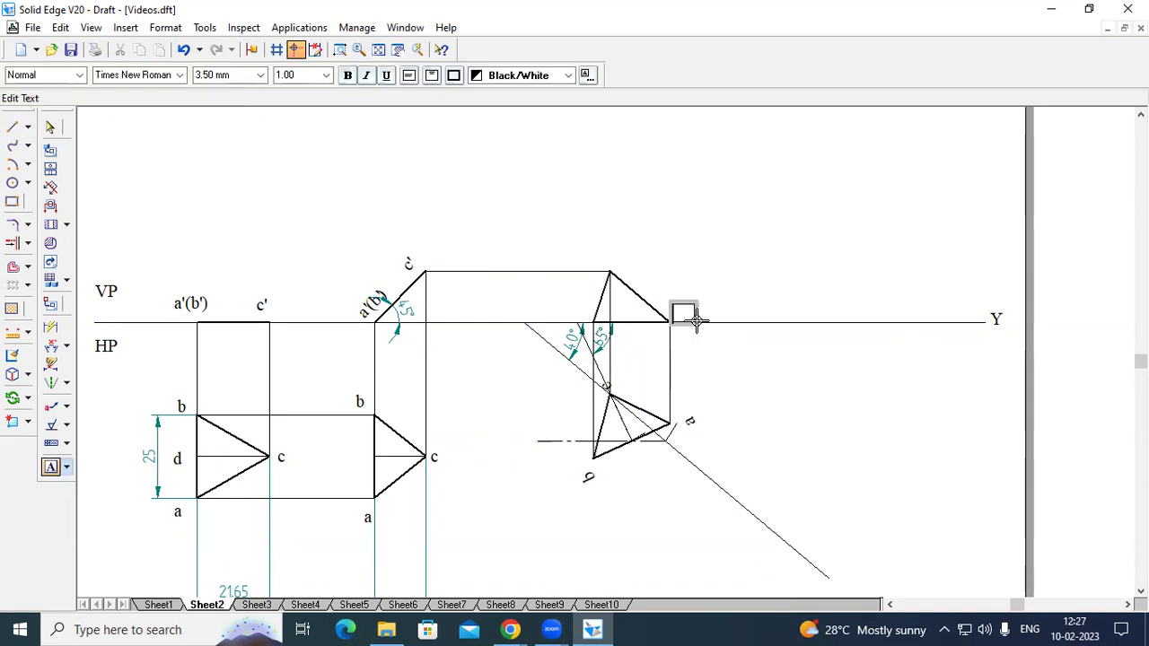
pyautogui.click(572, 309)
pyautogui.click(588, 316)
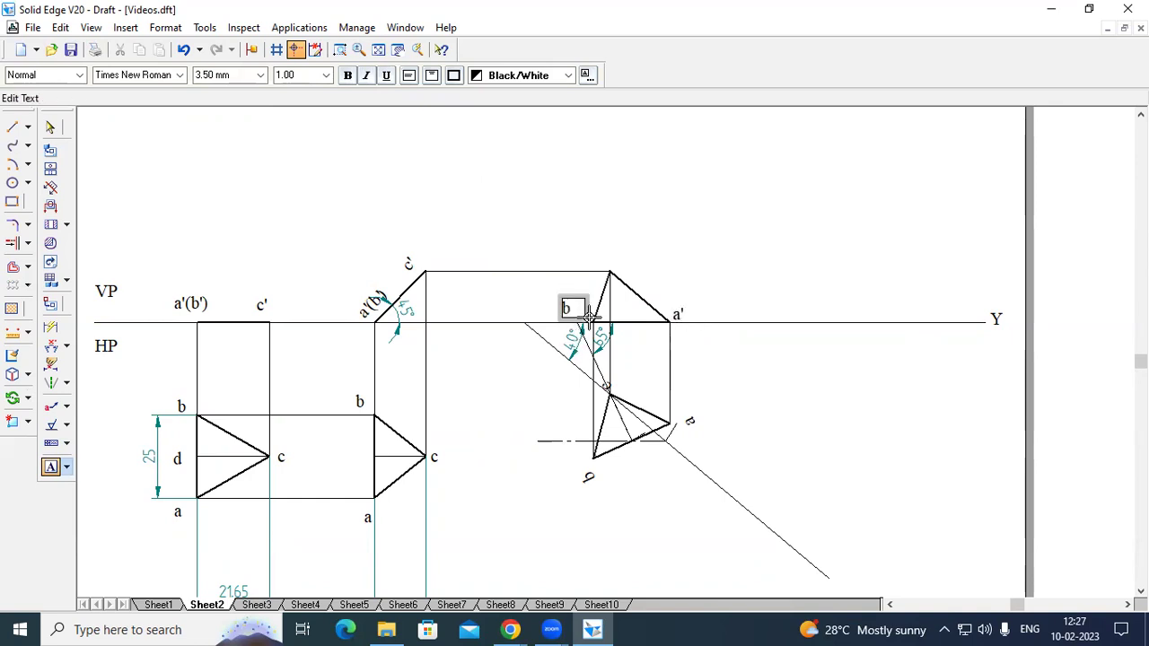
pyautogui.click(619, 257)
pyautogui.click(640, 268)
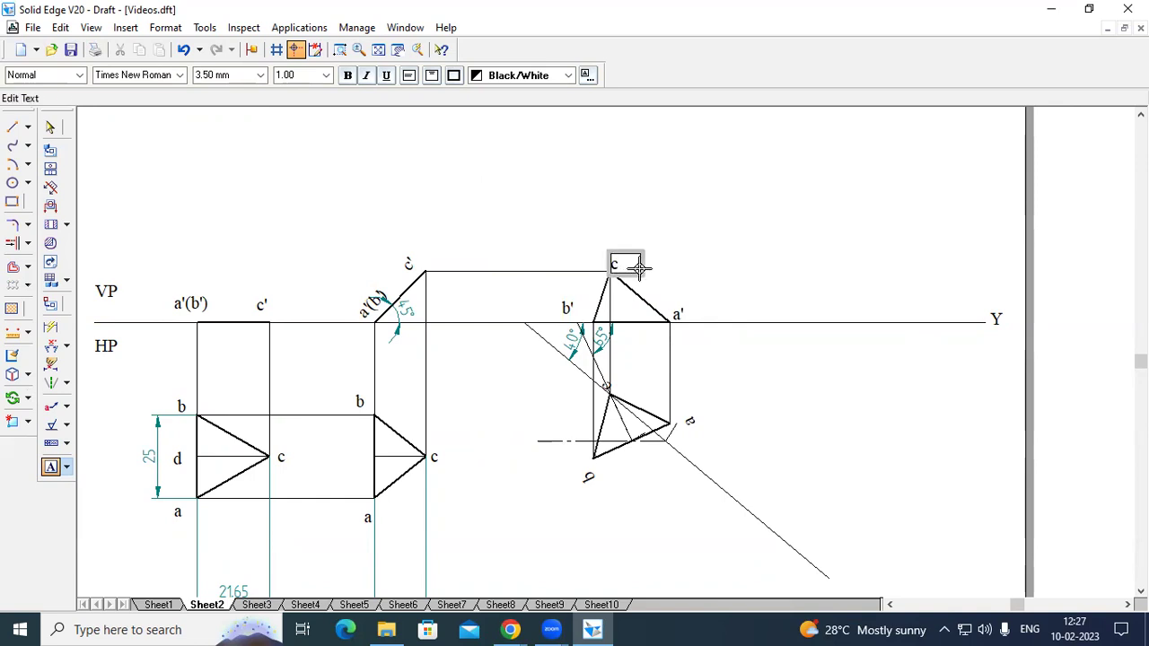
# - Add the text "FRONT VIEW" above the XY line over the first front view
pyautogui.click(378, 50)
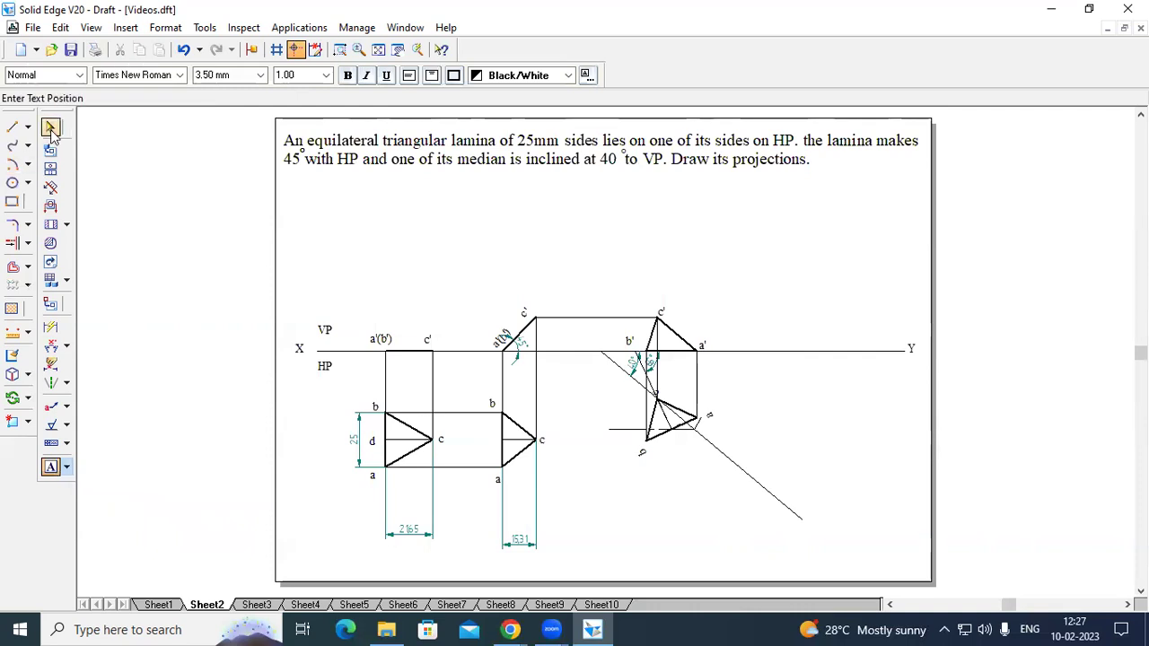
pyautogui.click(51, 468)
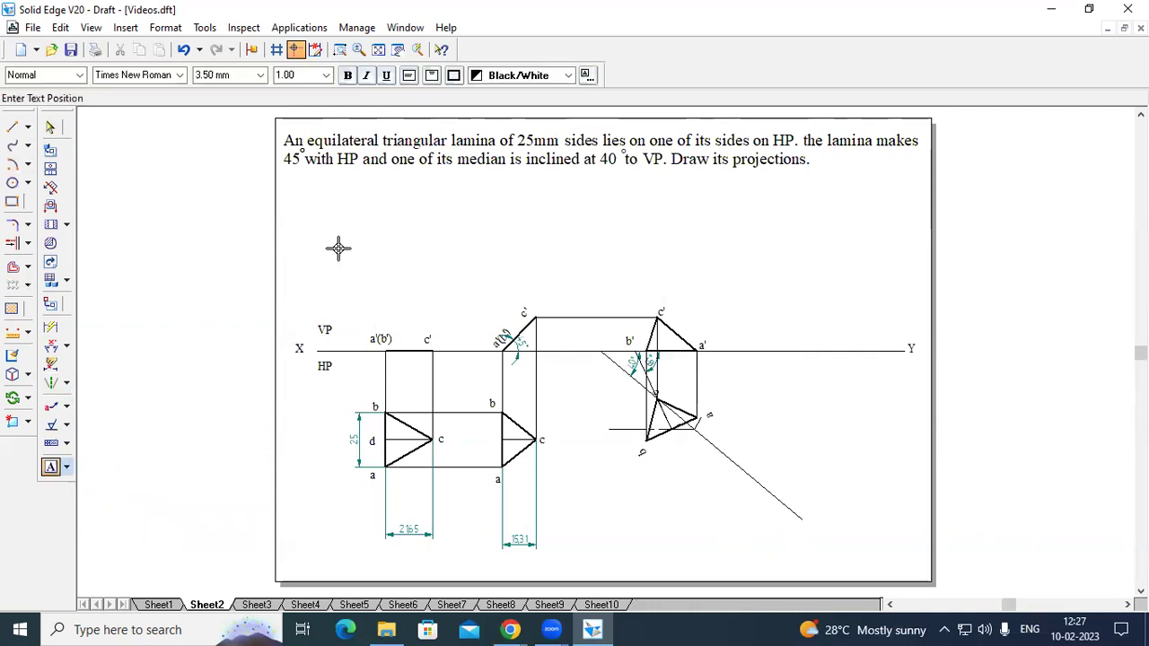
pyautogui.moveTo(329, 247); pyautogui.dragTo(414, 287)
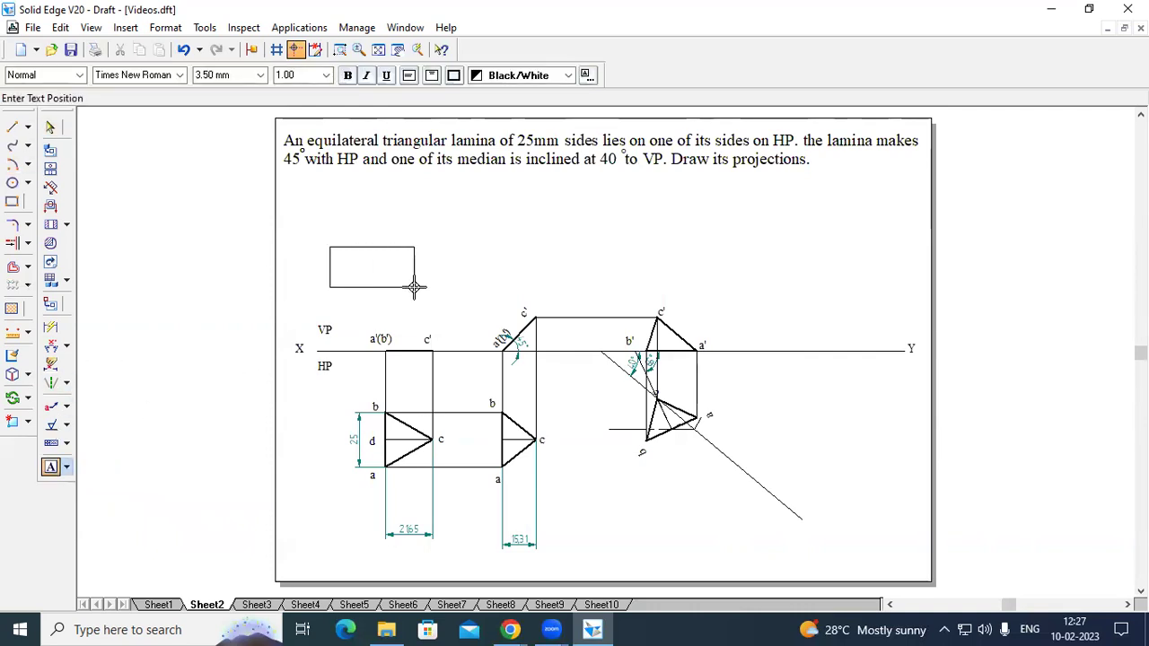
pyautogui.write('FRO')
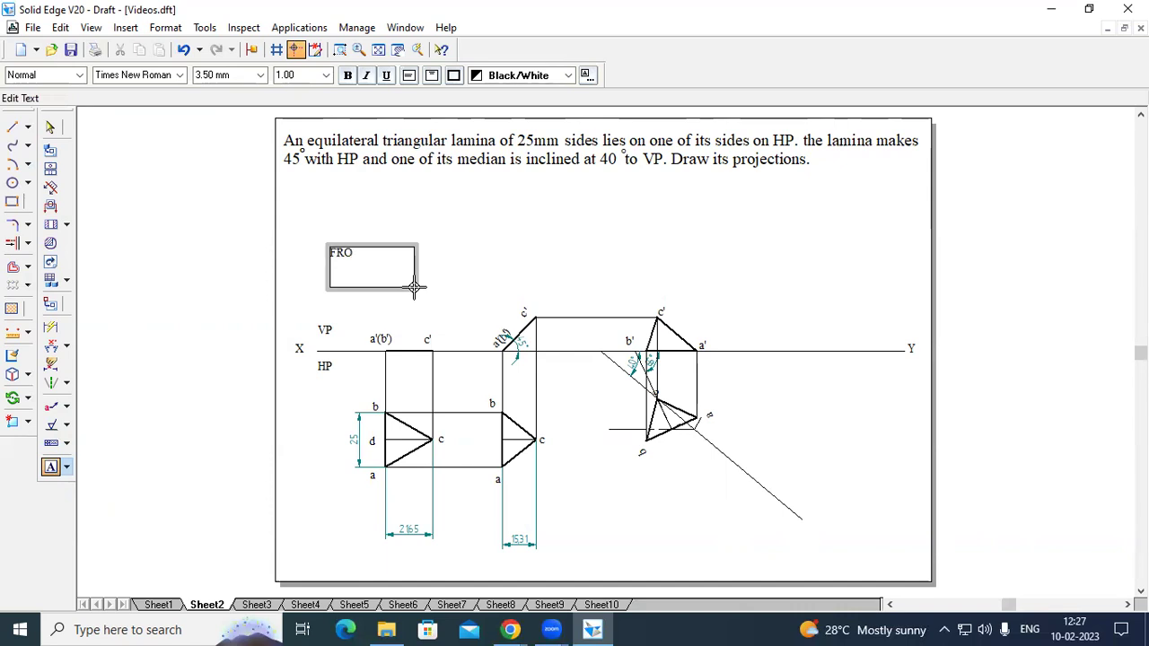
pyautogui.write('NT VIEW')
# - Place a text box below the a corner of the first top view triangle
pyautogui.moveTo(315, 491); pyautogui.dragTo(378, 511)
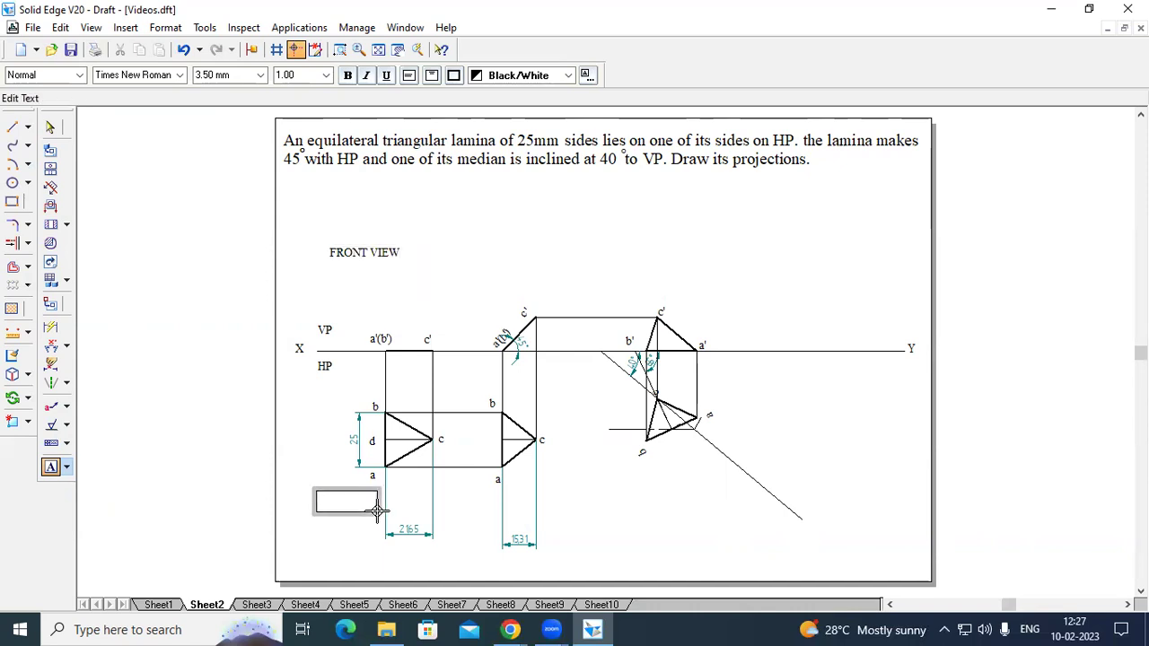